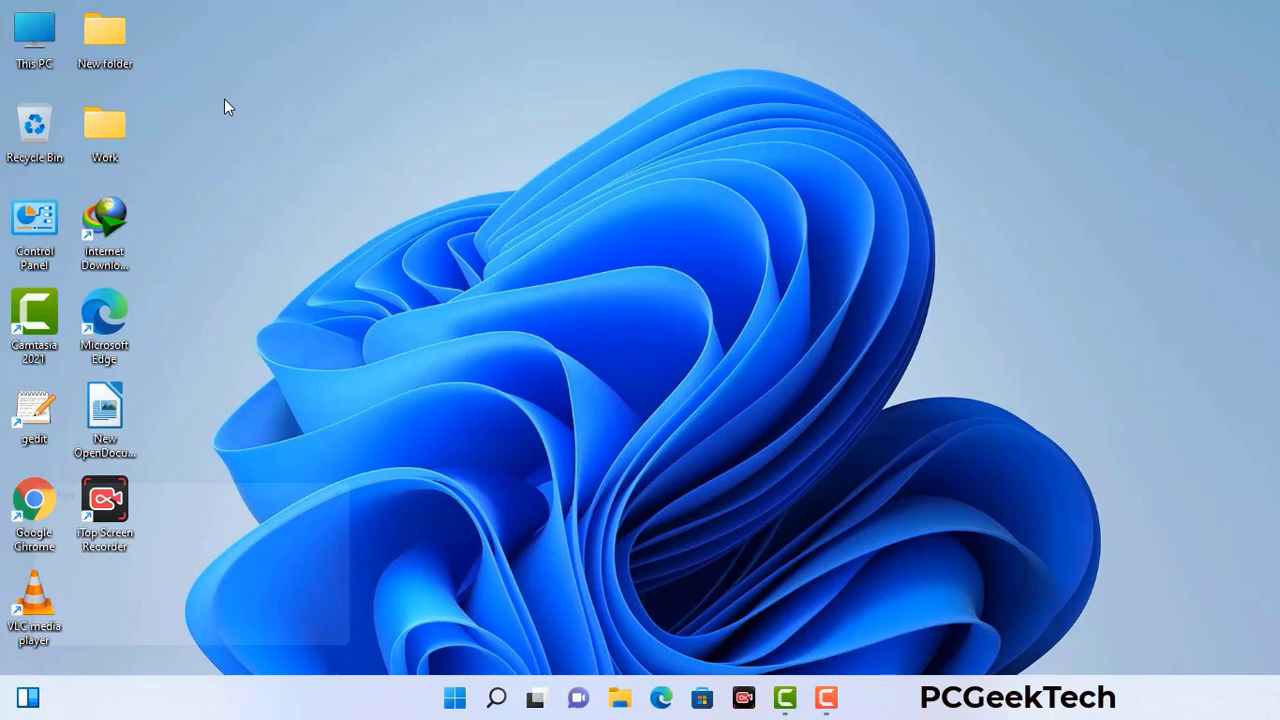
- Launch System Configuration by running msconfig from the Run box
key("super+r")
left_click_drag(219, 487, 561, 158)
left_click(508, 251)
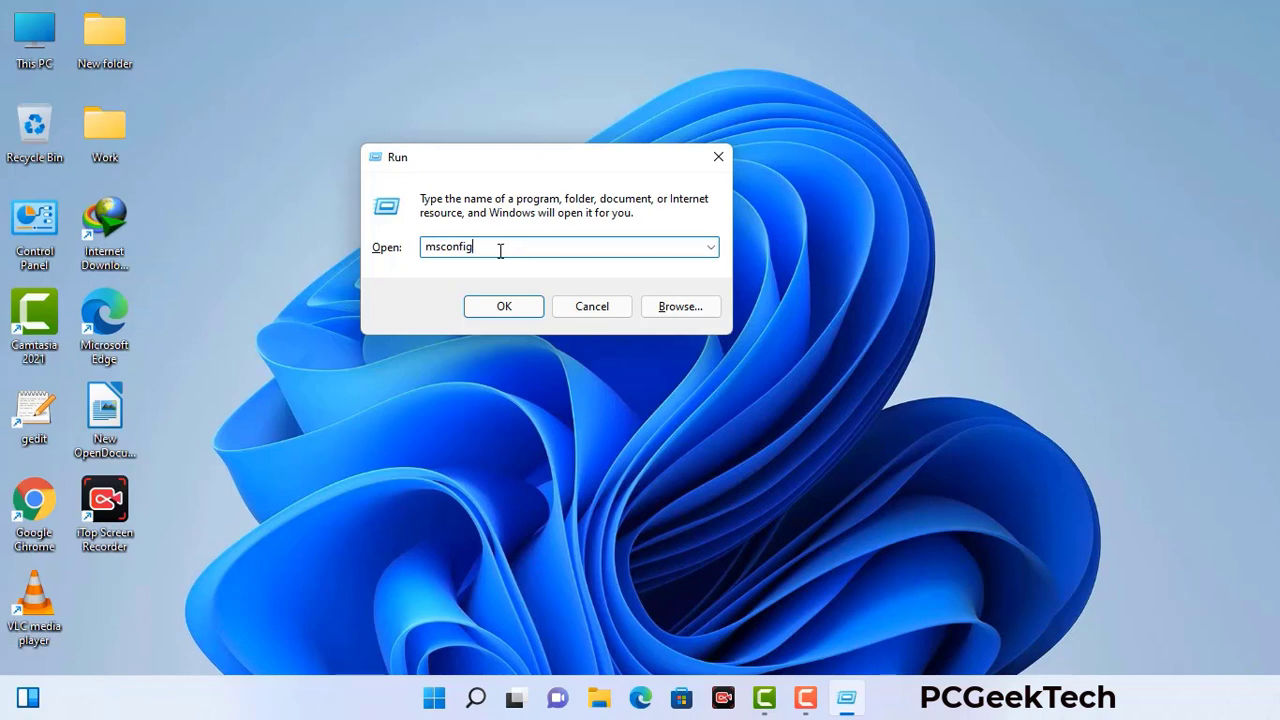
left_click(494, 308)
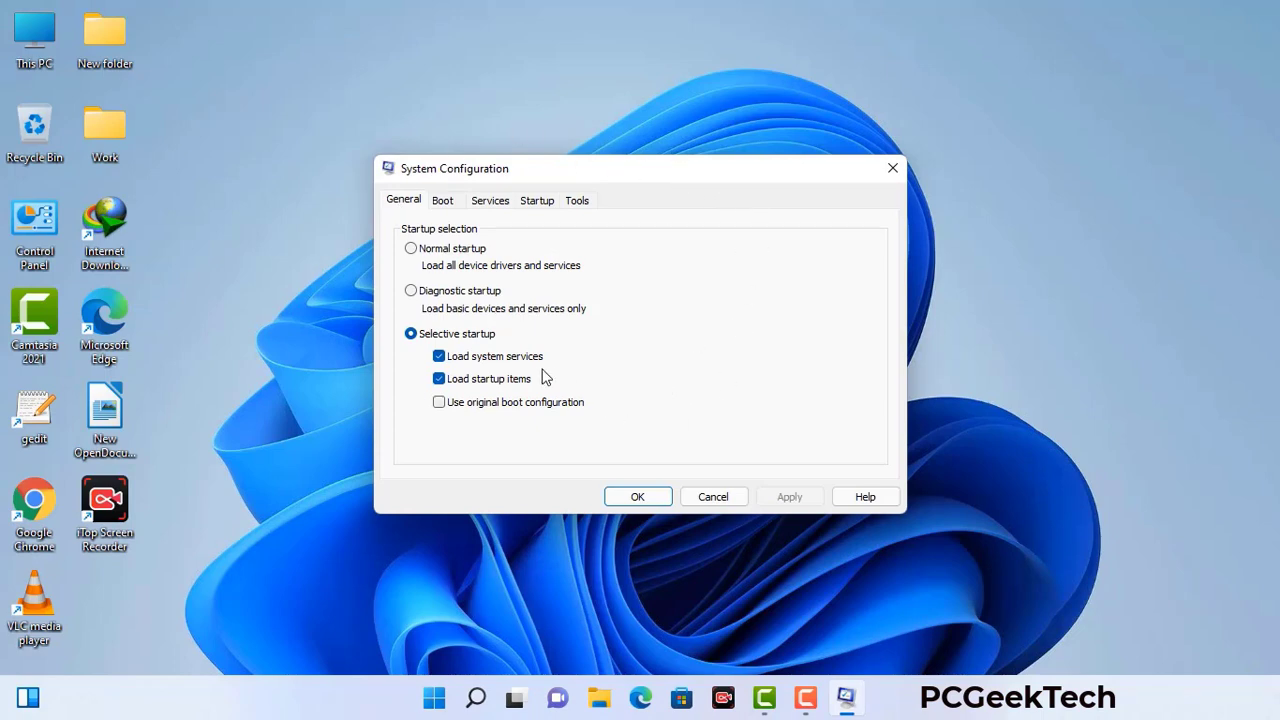
- Enable Safe boot with the Network option on the Boot tab, apply, and restart
left_click(444, 201)
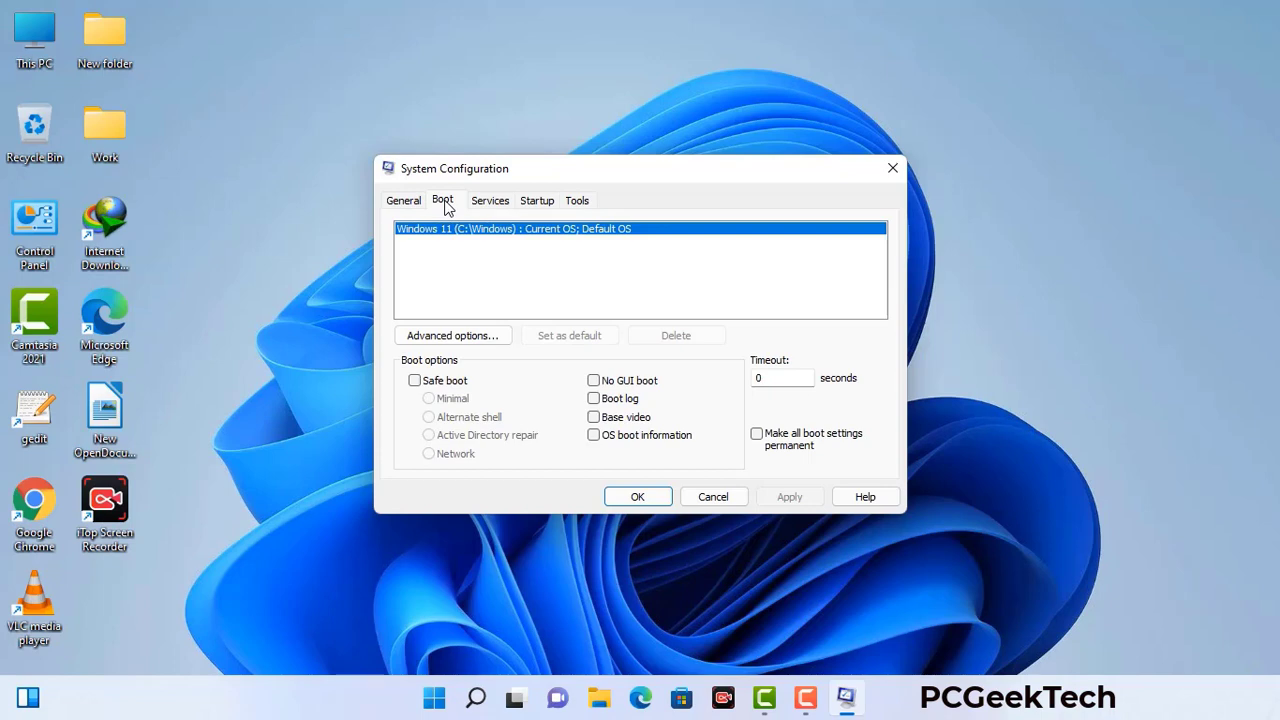
left_click(414, 382)
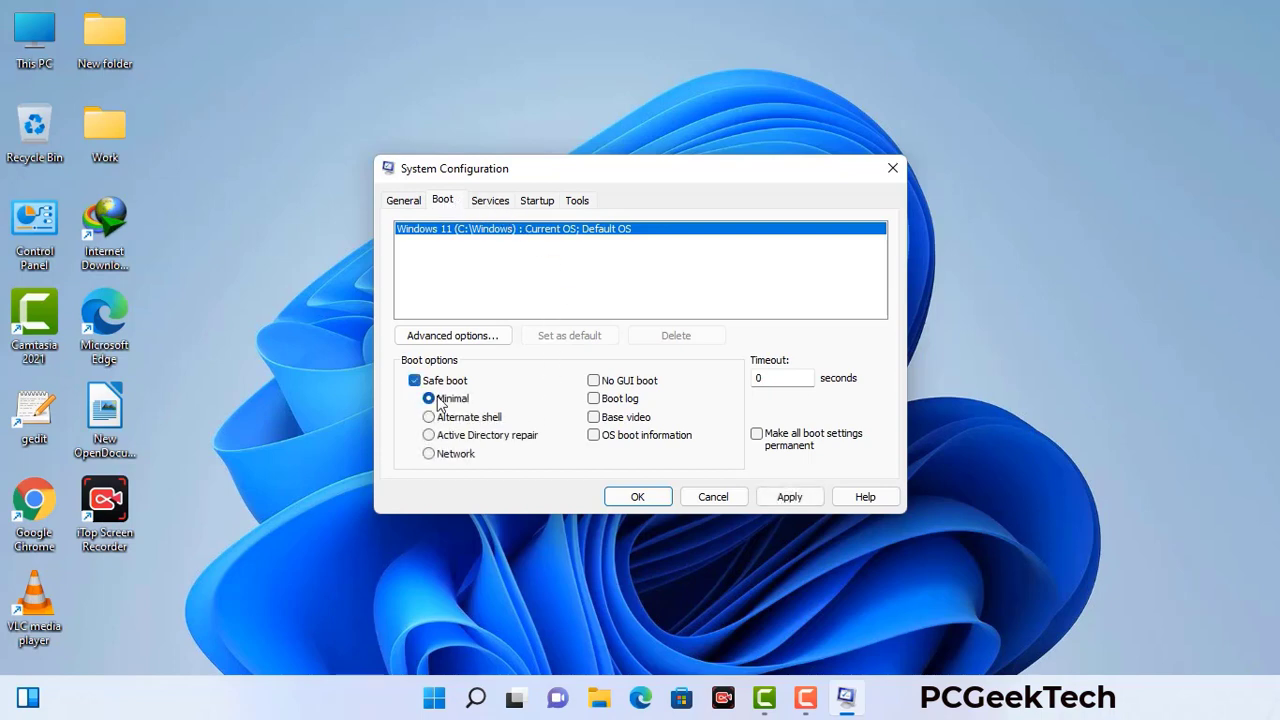
left_click(456, 458)
left_click(789, 498)
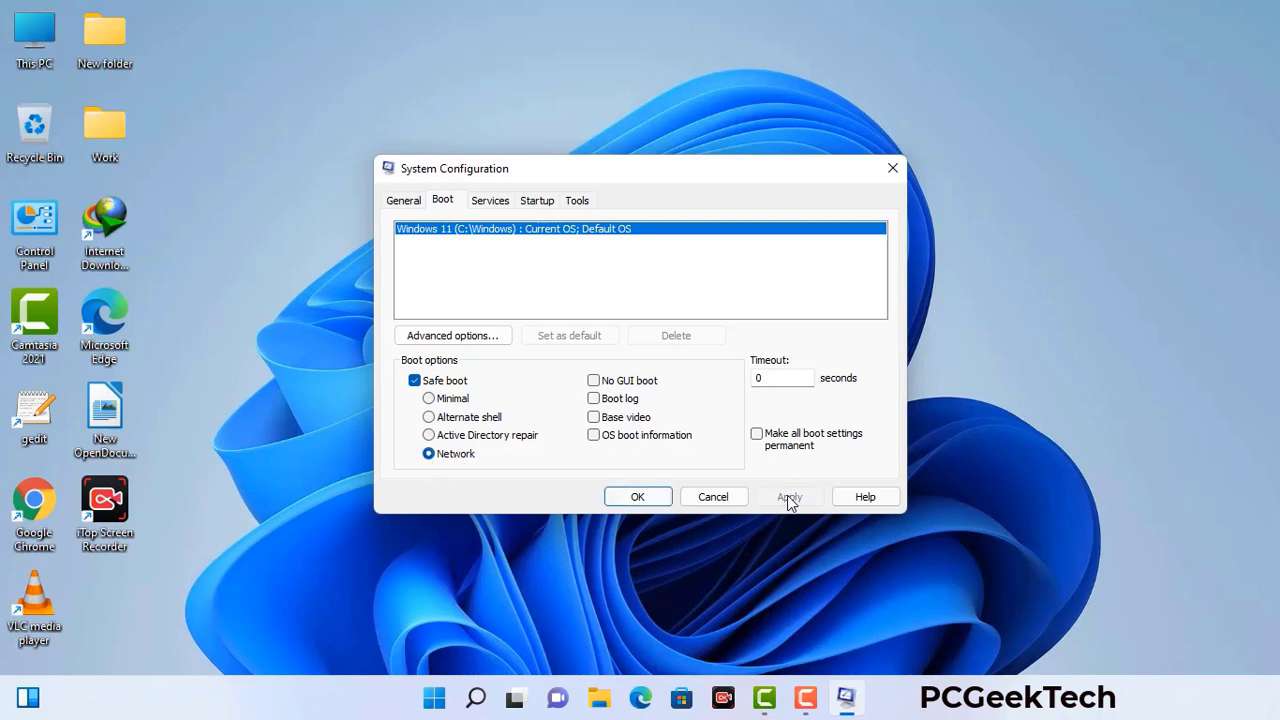
left_click(636, 497)
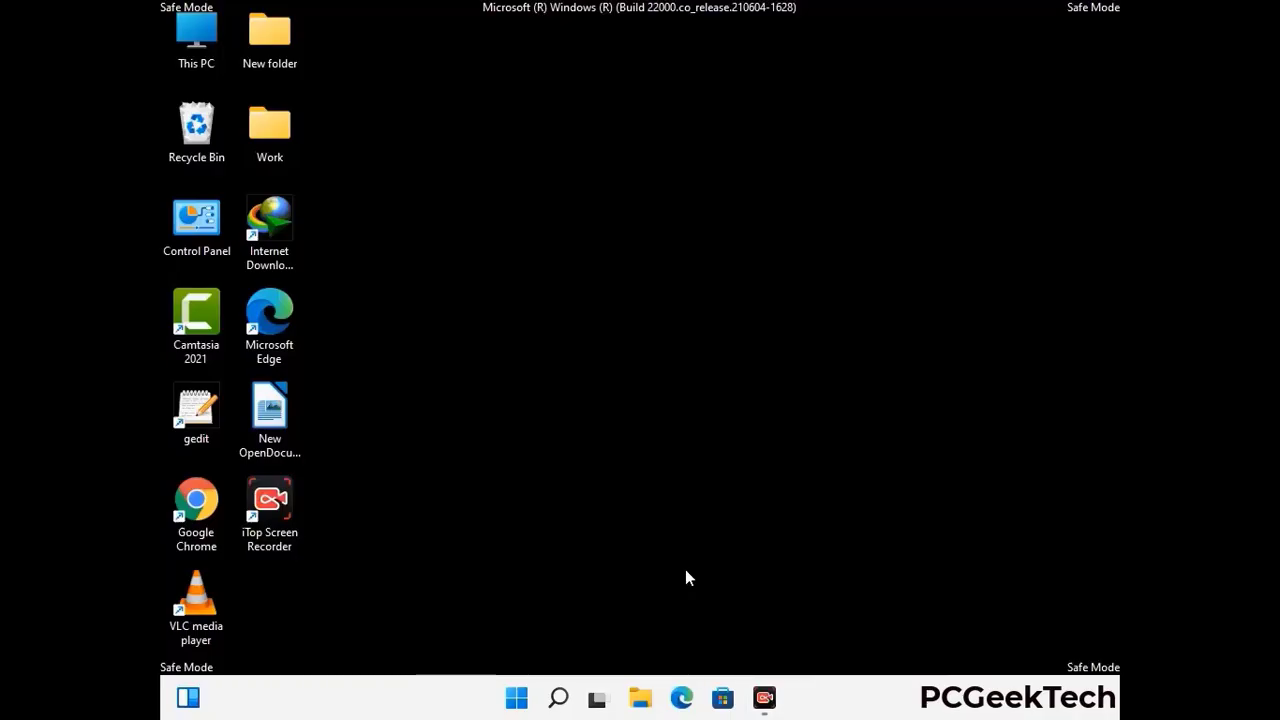
- Turn on 'Show hidden files, folders, and drives' in File Explorer Options, then close Control Panel
double_click(197, 237)
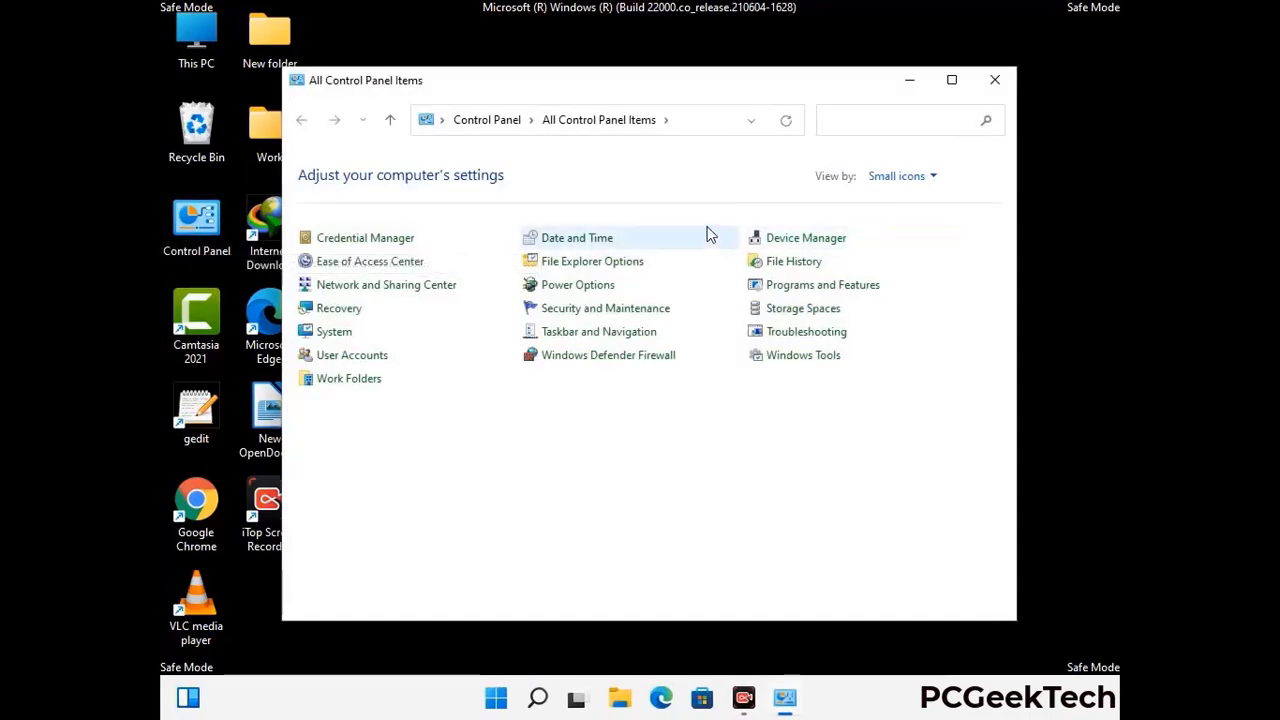
left_click(616, 263)
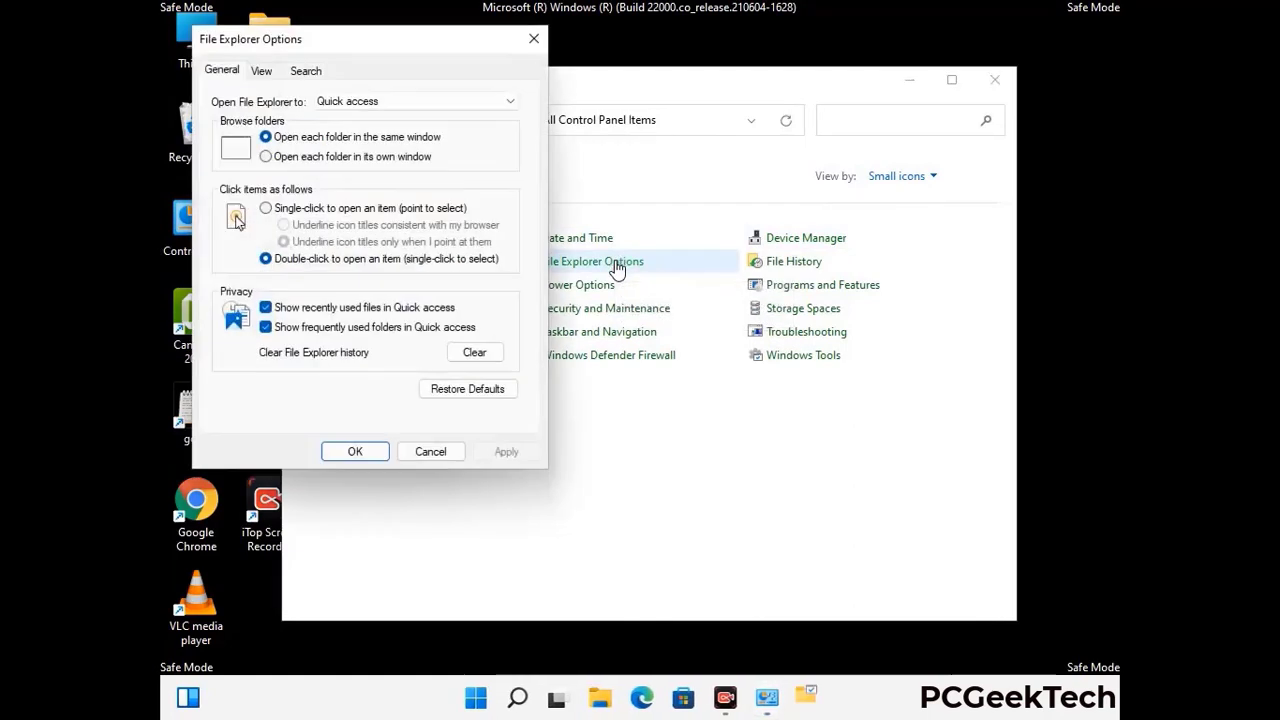
left_click(265, 71)
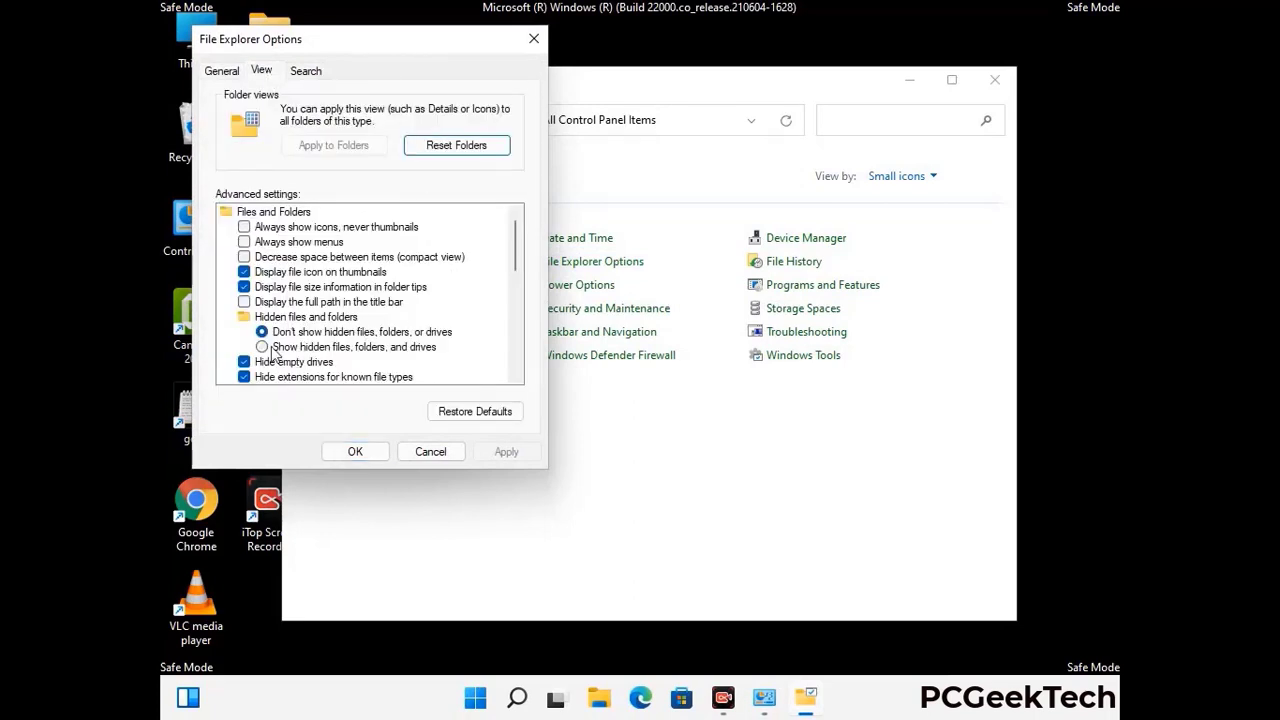
left_click(262, 347)
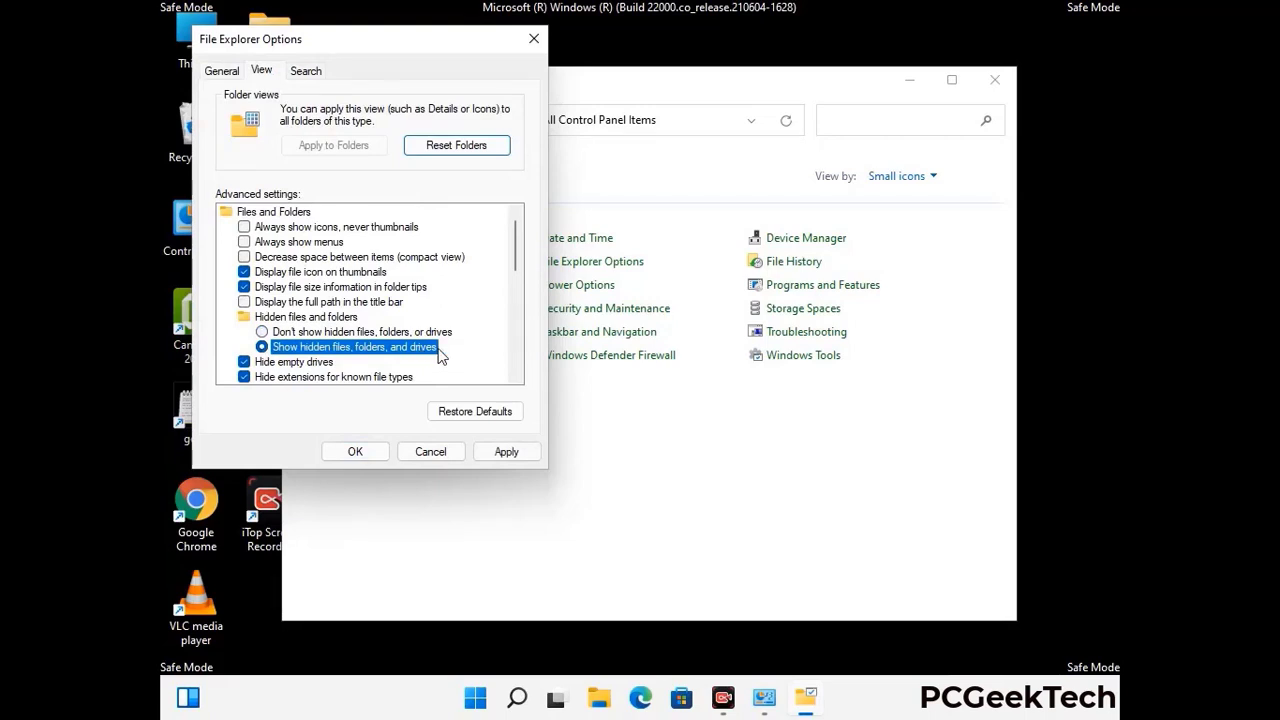
left_click(506, 452)
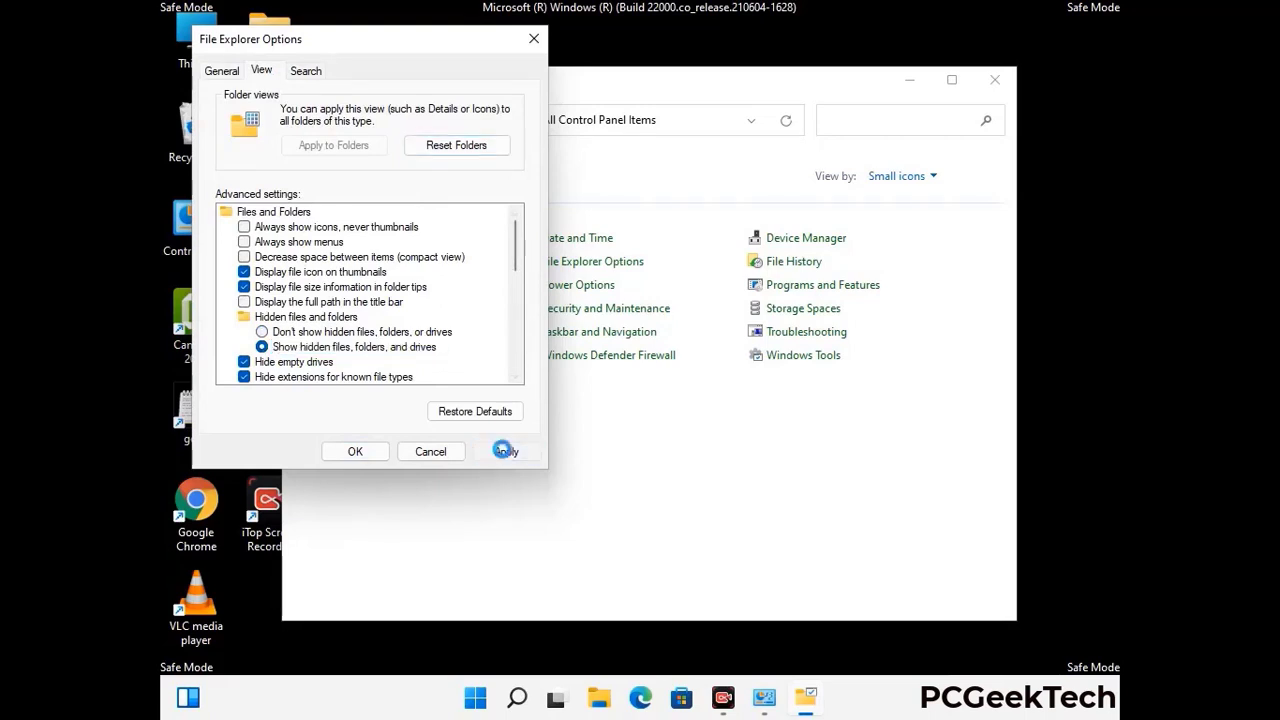
left_click(338, 454)
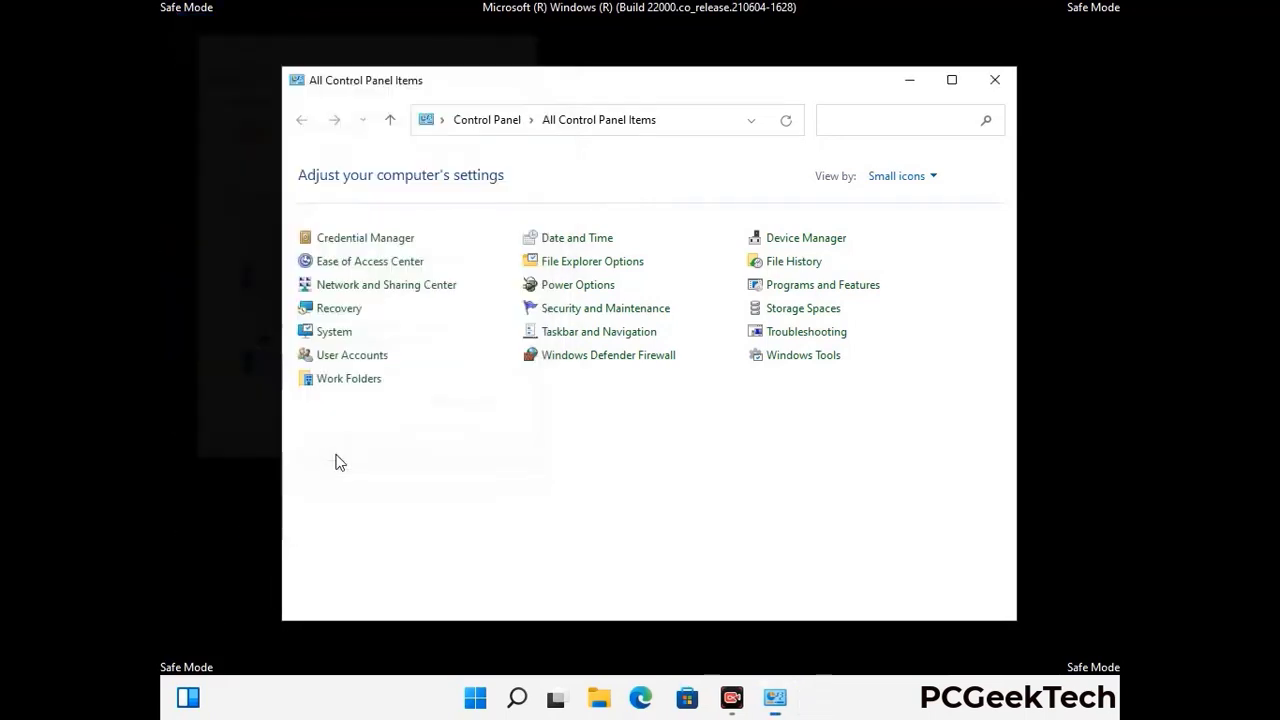
left_click(995, 80)
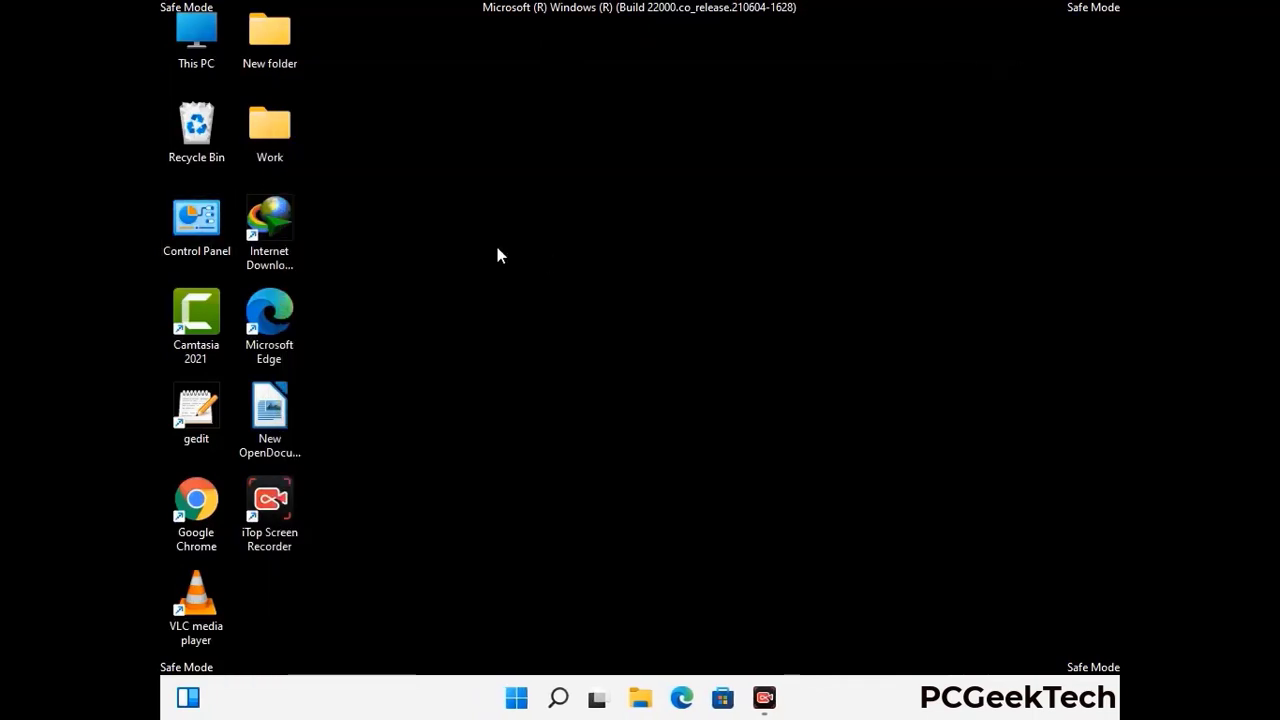
- Browse from This PC to C:\Windows\System32\drivers\etc
double_click(188, 62)
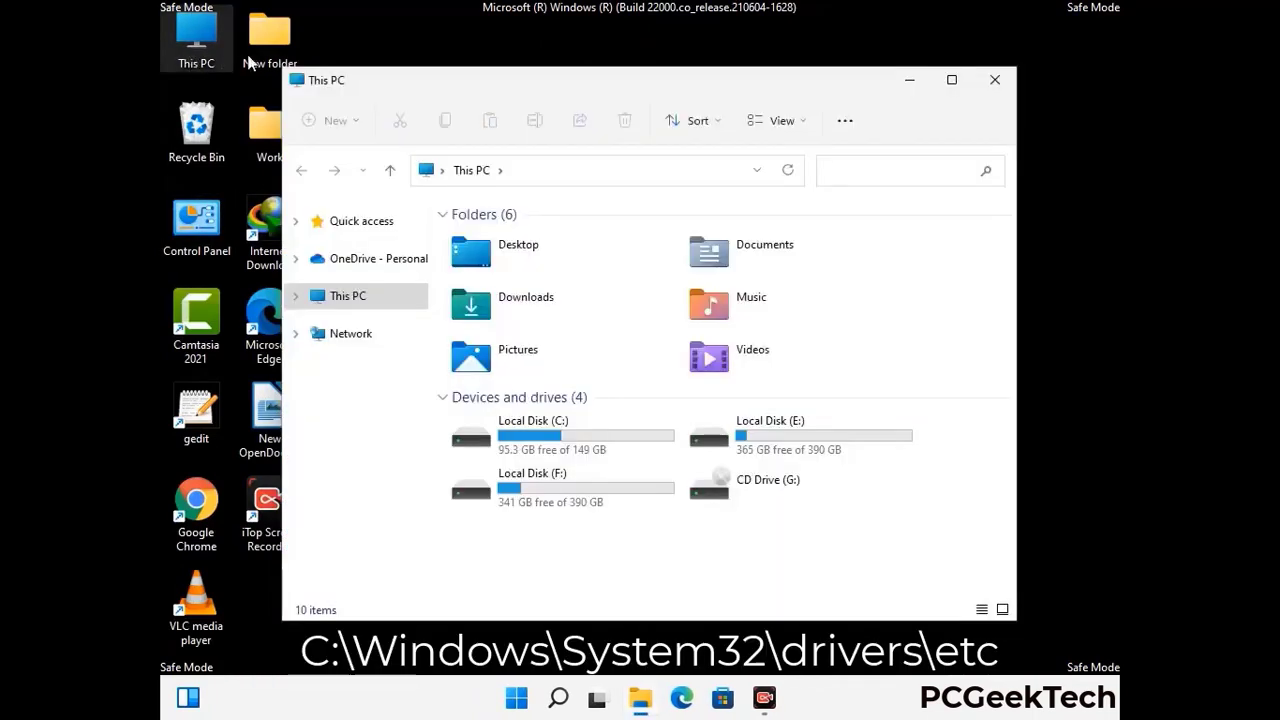
double_click(558, 438)
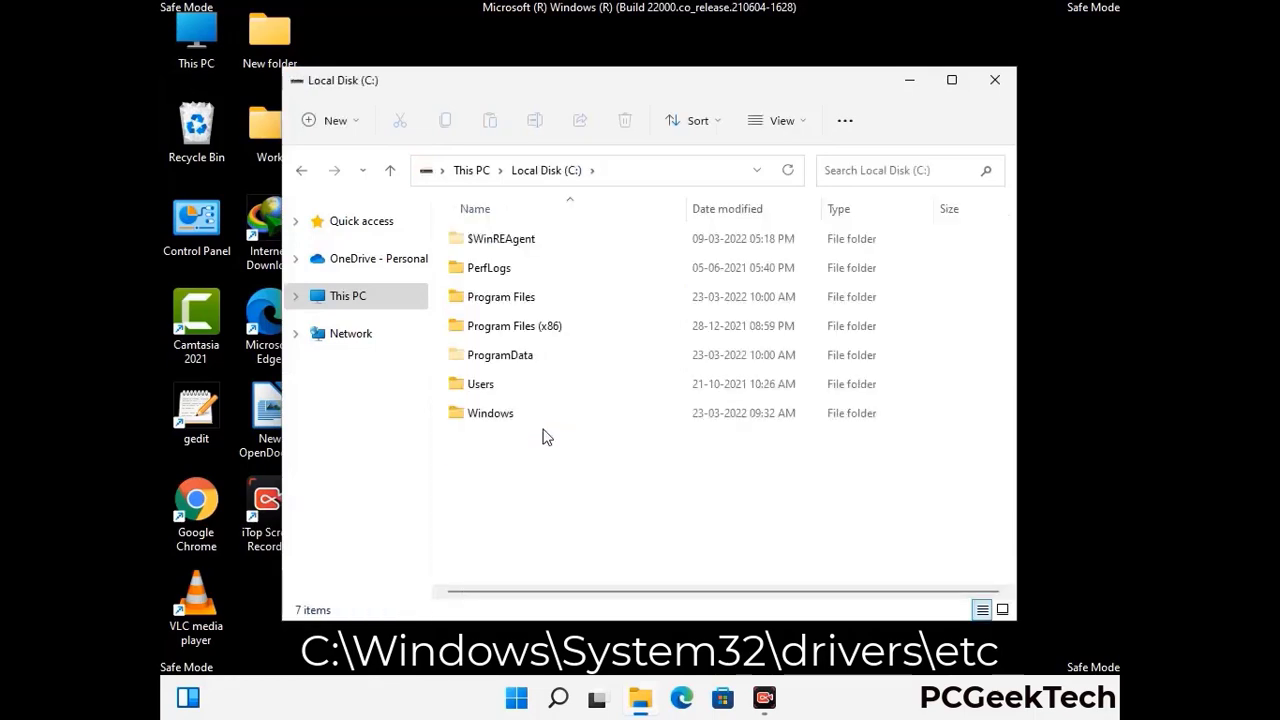
double_click(479, 421)
scroll(640, 425, "down", 6)
scroll(632, 432, "down", 12)
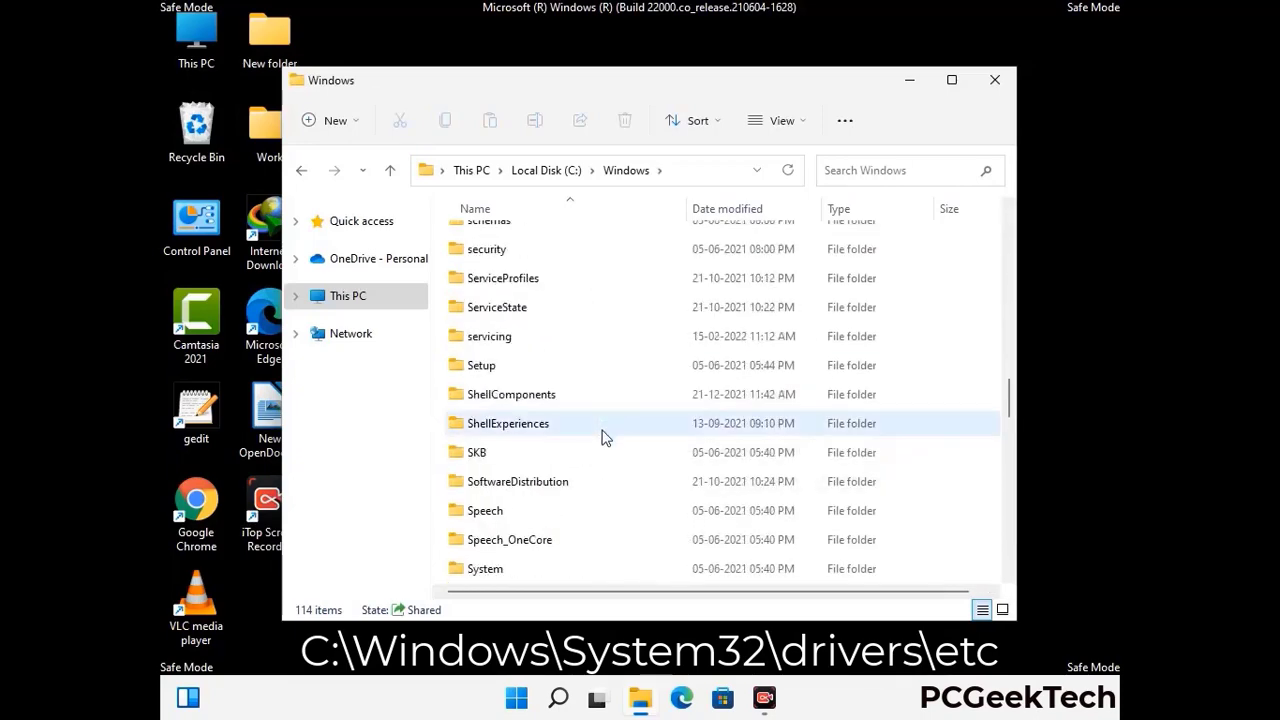
scroll(604, 437, "down", 3)
double_click(488, 423)
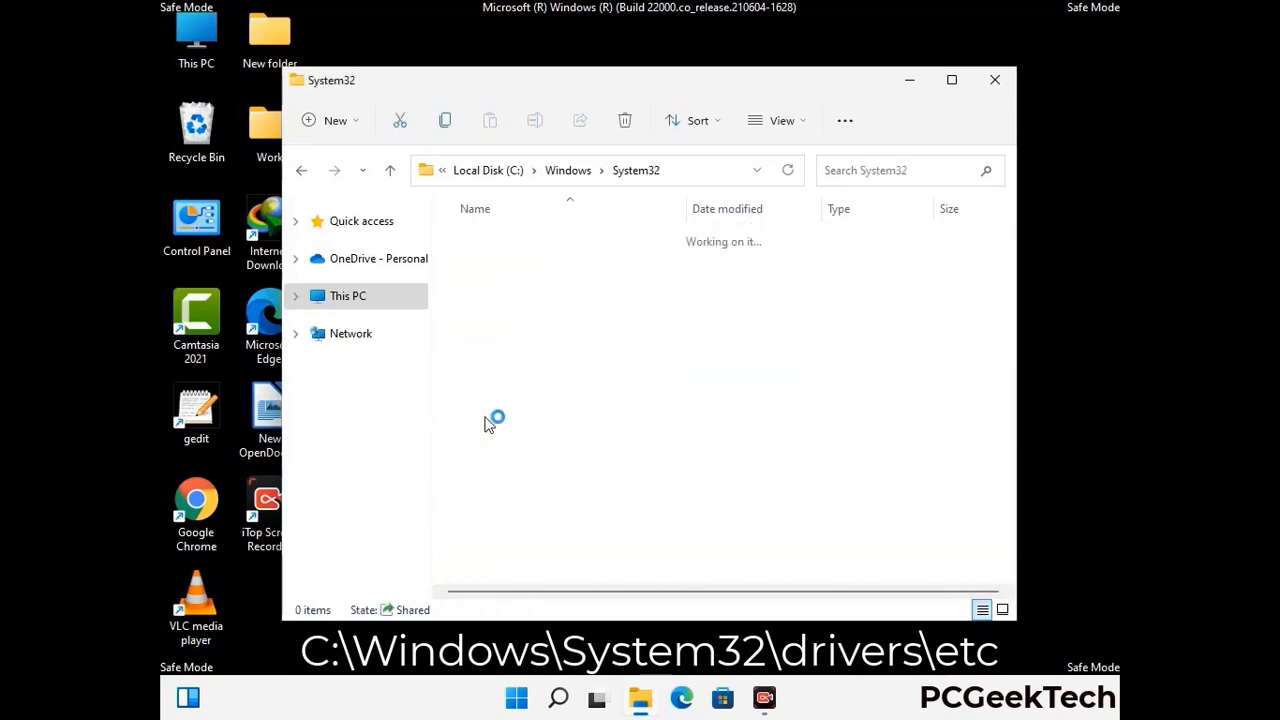
scroll(550, 432, "down", 5)
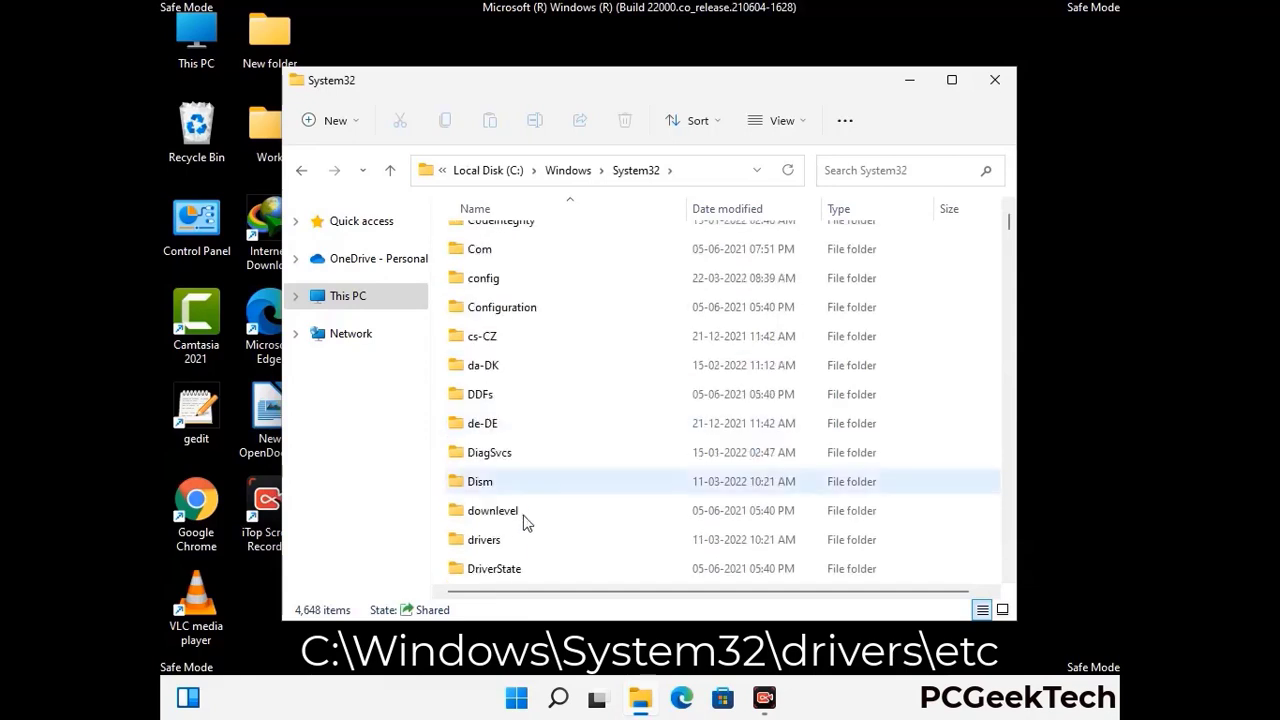
double_click(494, 545)
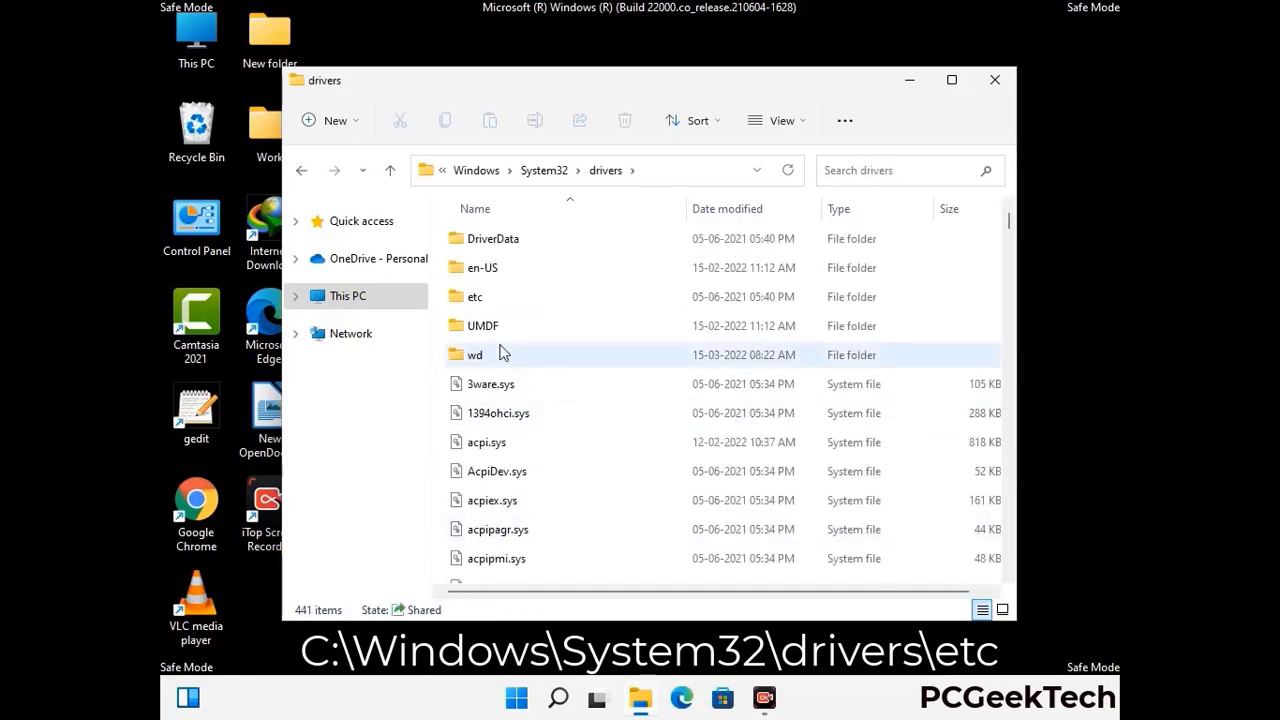
double_click(476, 297)
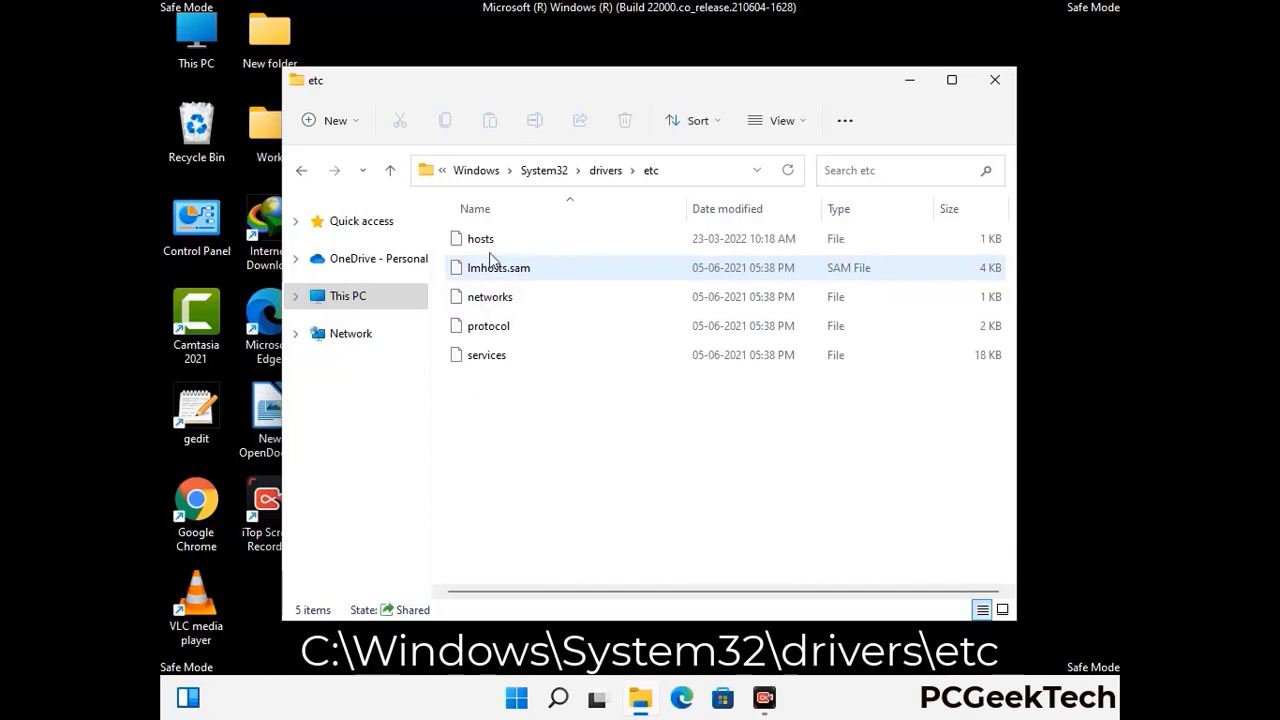
- Open the hosts file with Notepad
left_click(490, 240)
double_click(490, 240)
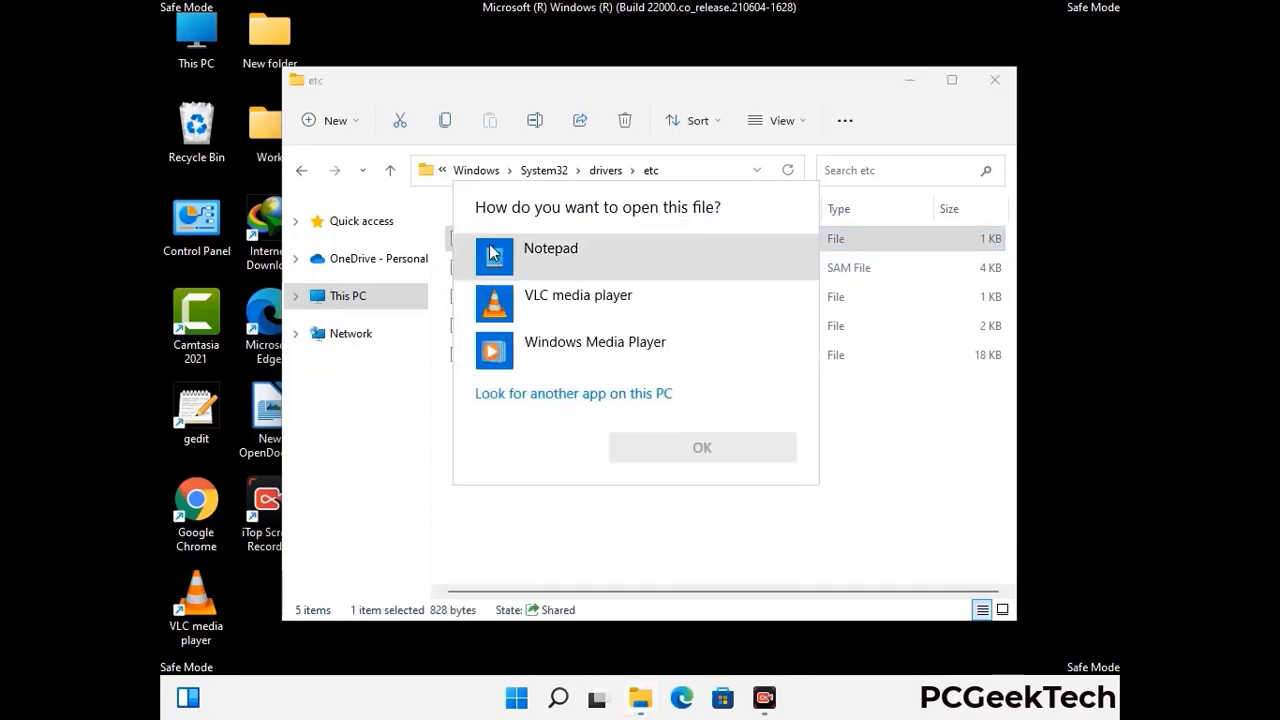
left_click(580, 255)
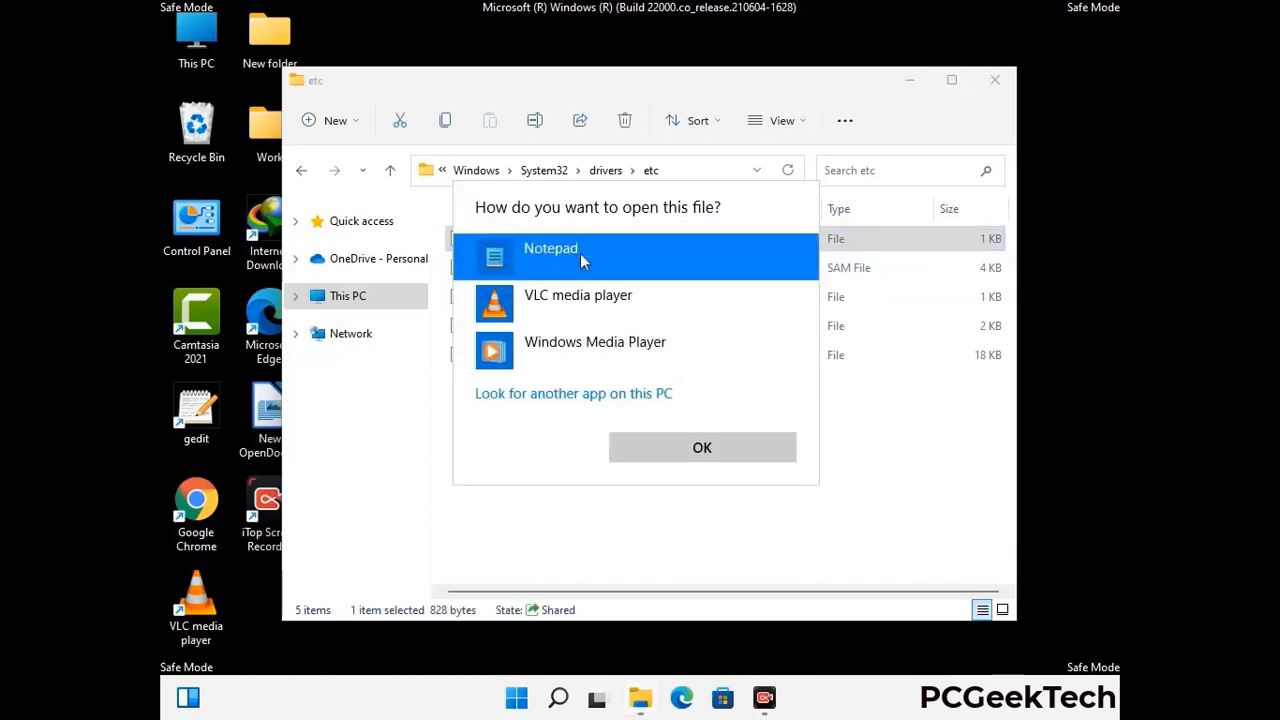
left_click(704, 449)
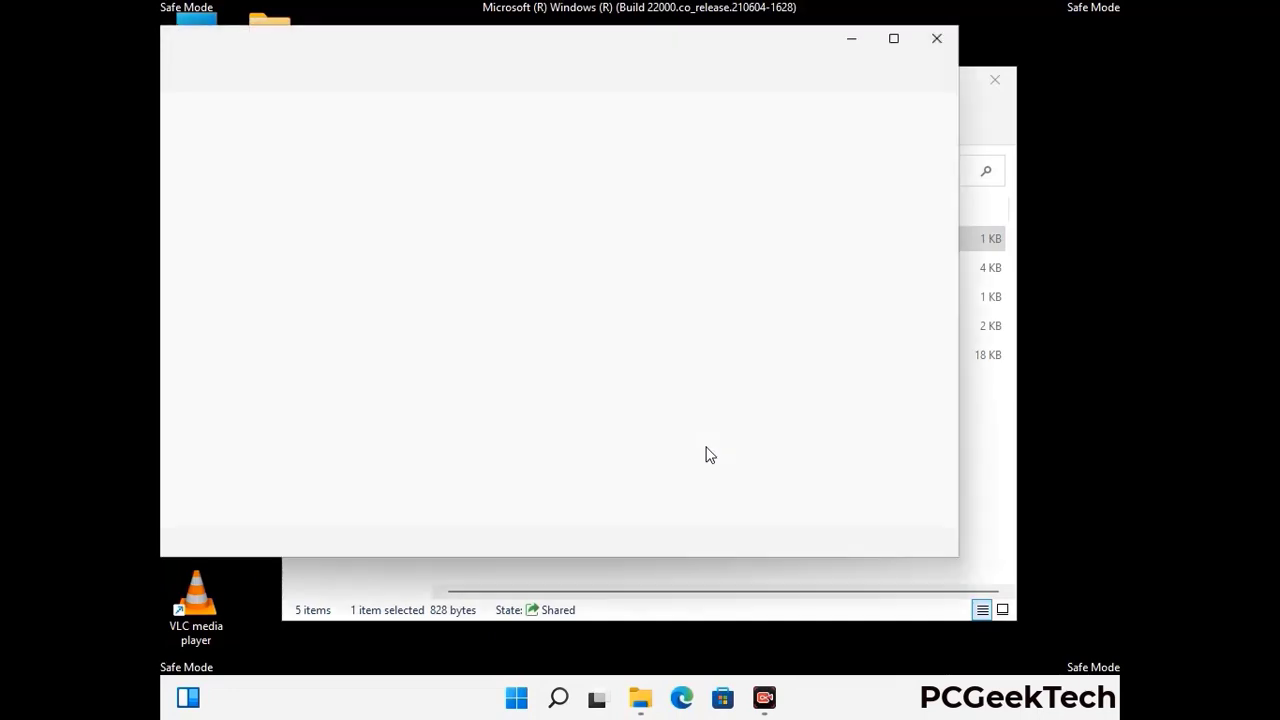
- Add an empty line after the last localhost entry in hosts and save the file
left_click_drag(560, 55, 668, 57)
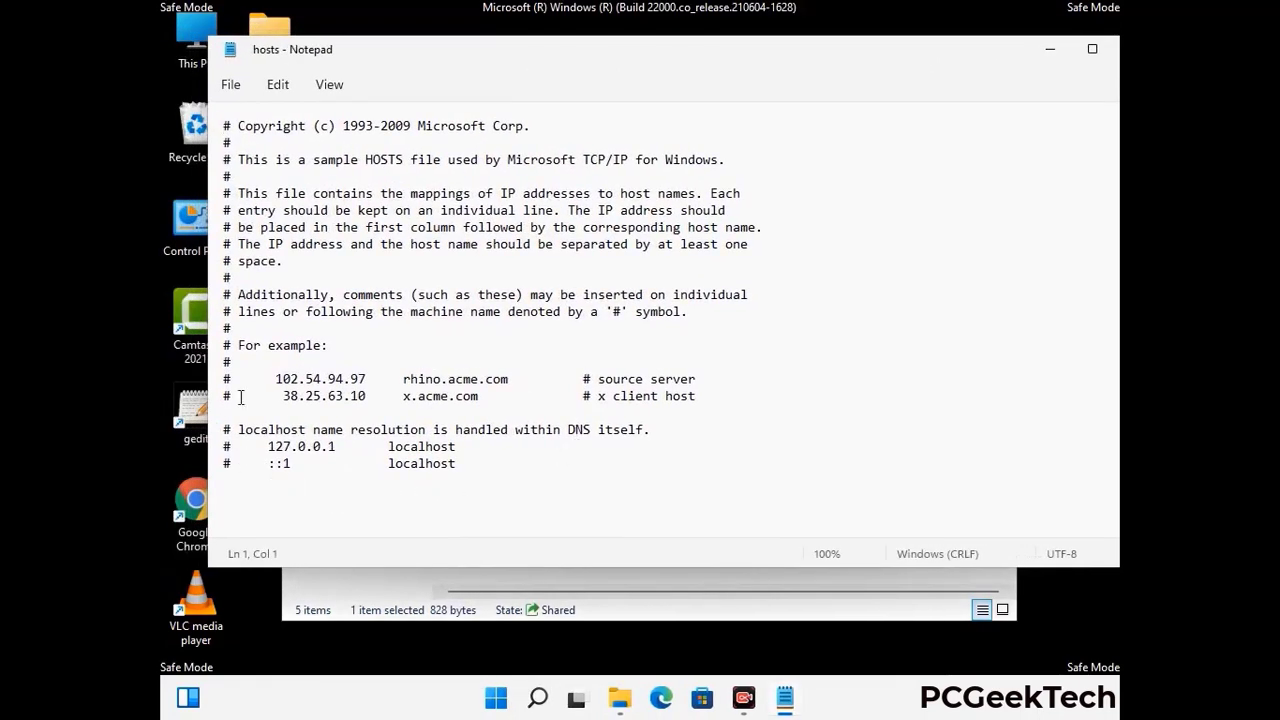
left_click(479, 469)
key("Return")
scroll(491, 289, "down", 1)
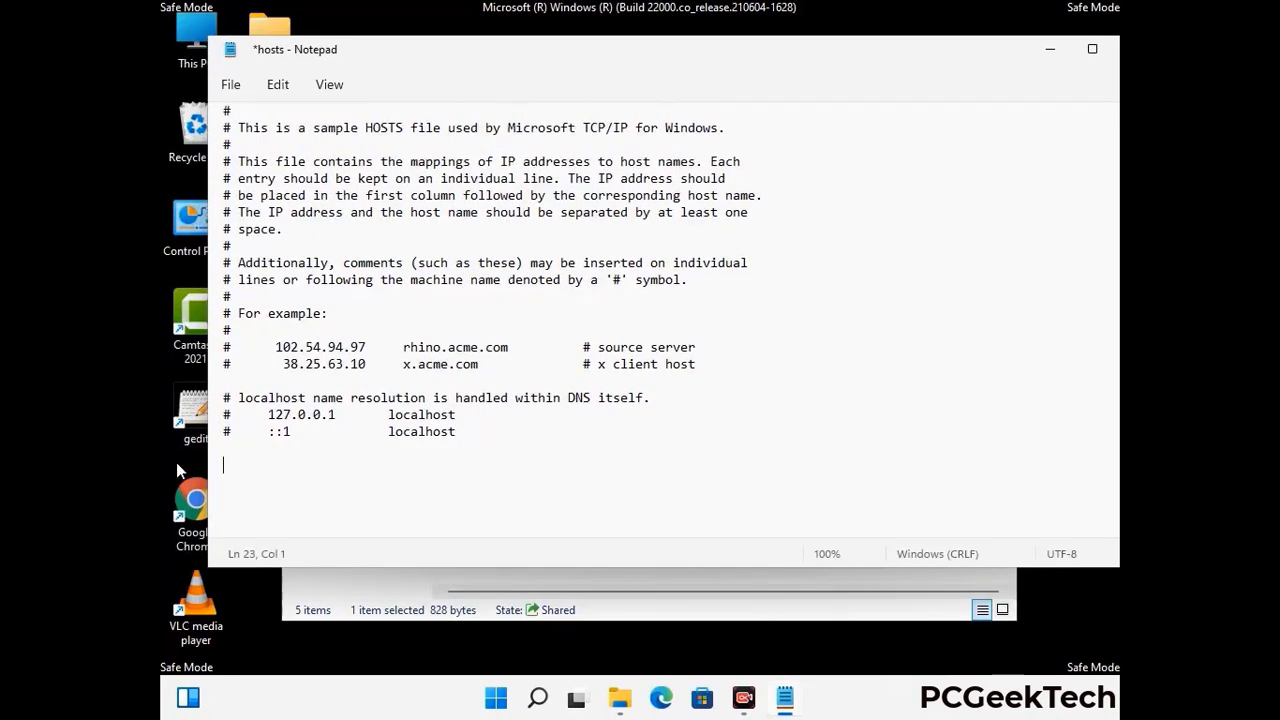
left_click(230, 85)
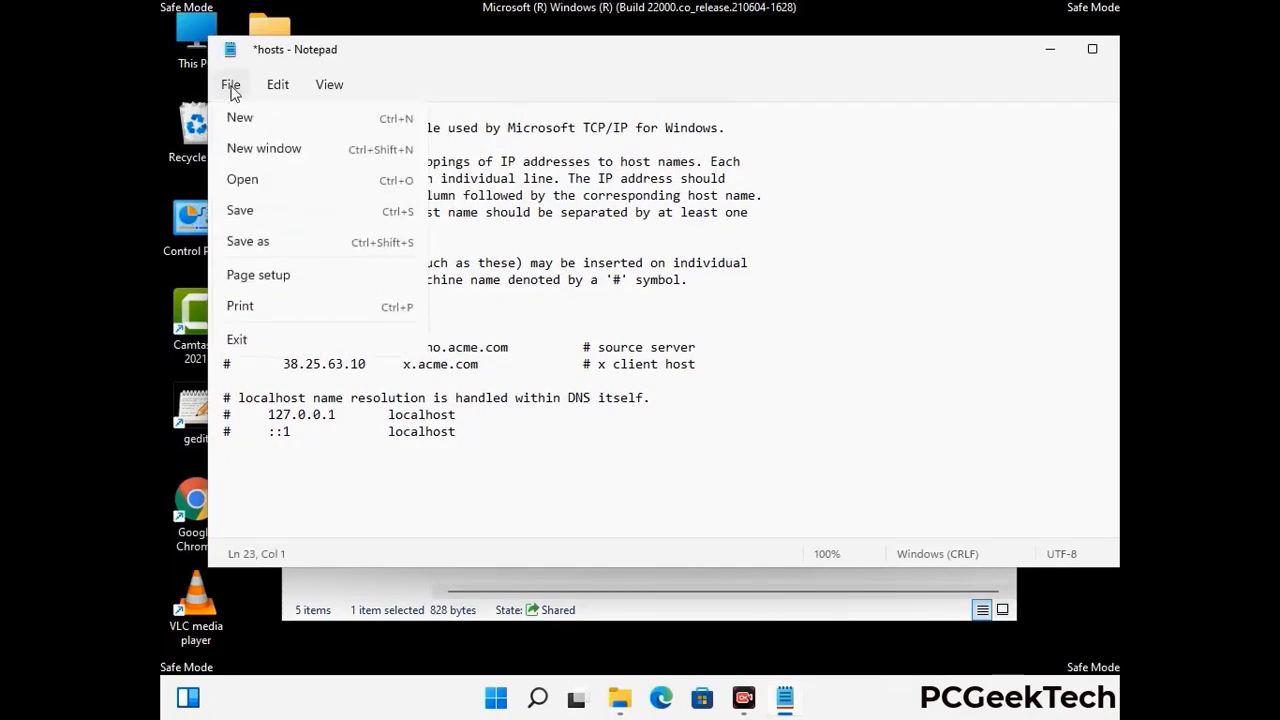
left_click(239, 212)
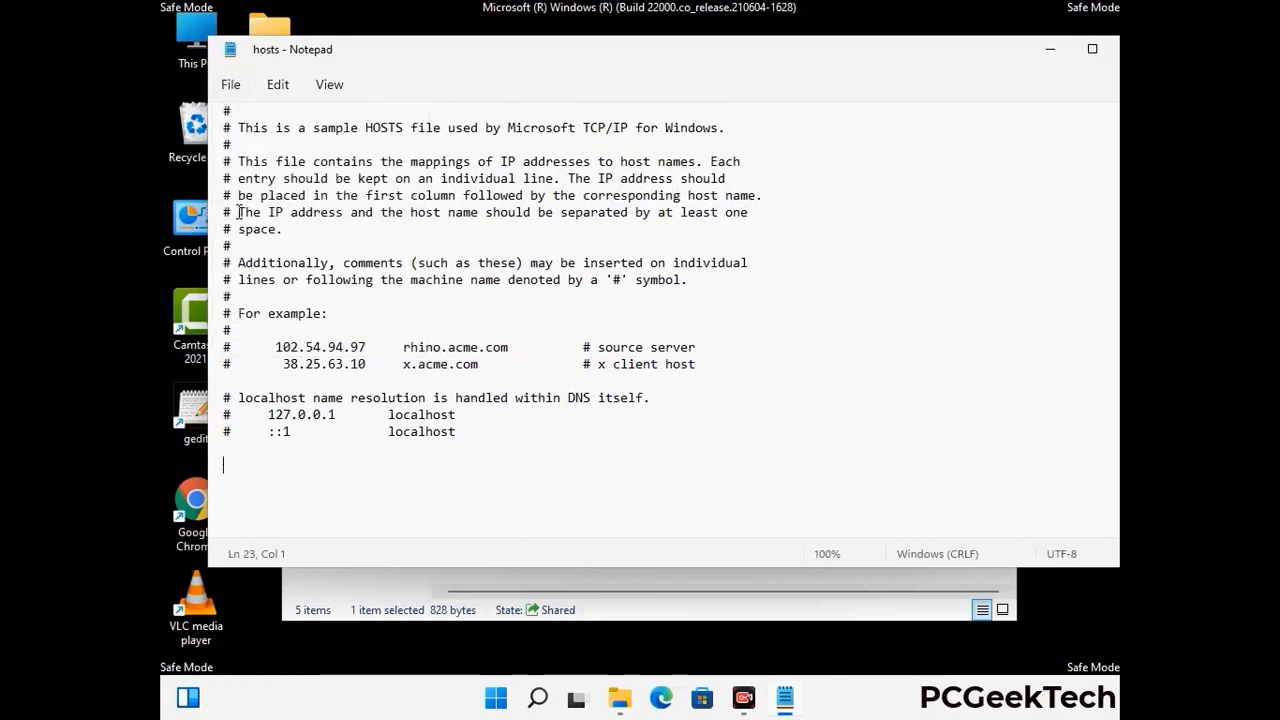
- Close Notepad and the etc folder window
left_click_drag(964, 46, 844, 46)
left_click(987, 52)
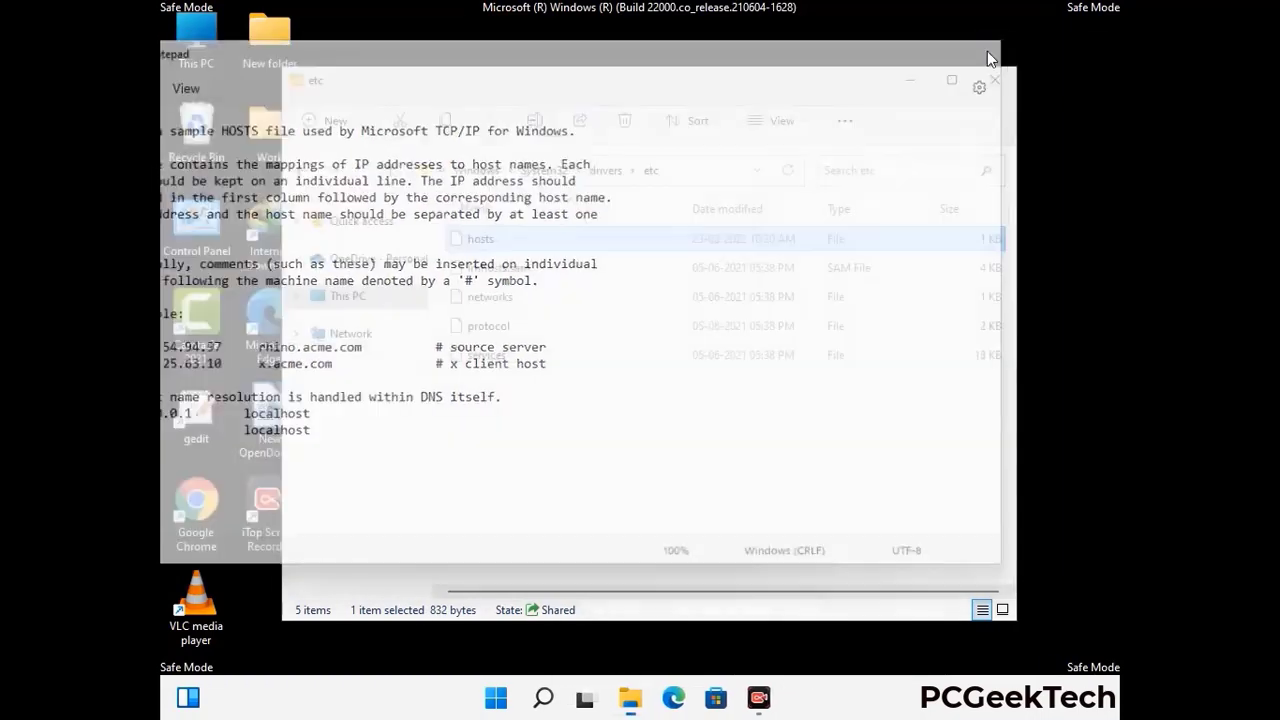
left_click(996, 76)
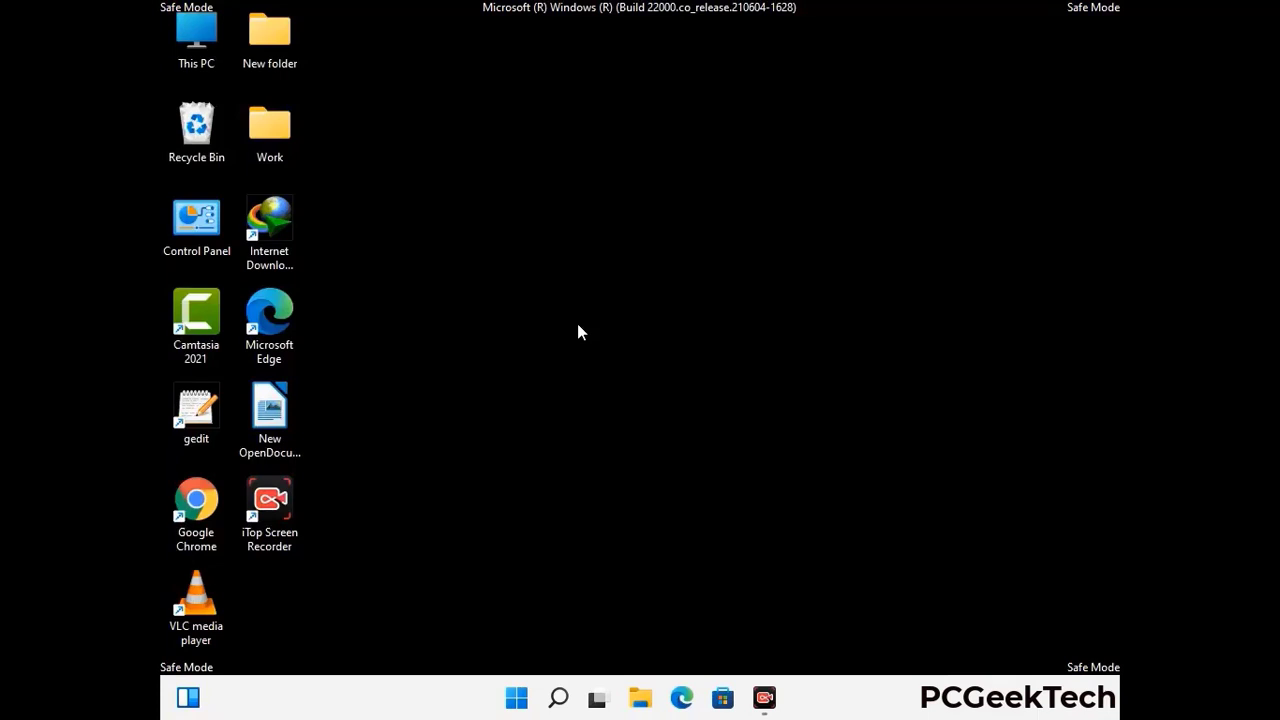
- Open the AppData\Roaming folder by running %appdata%
key("super+r")
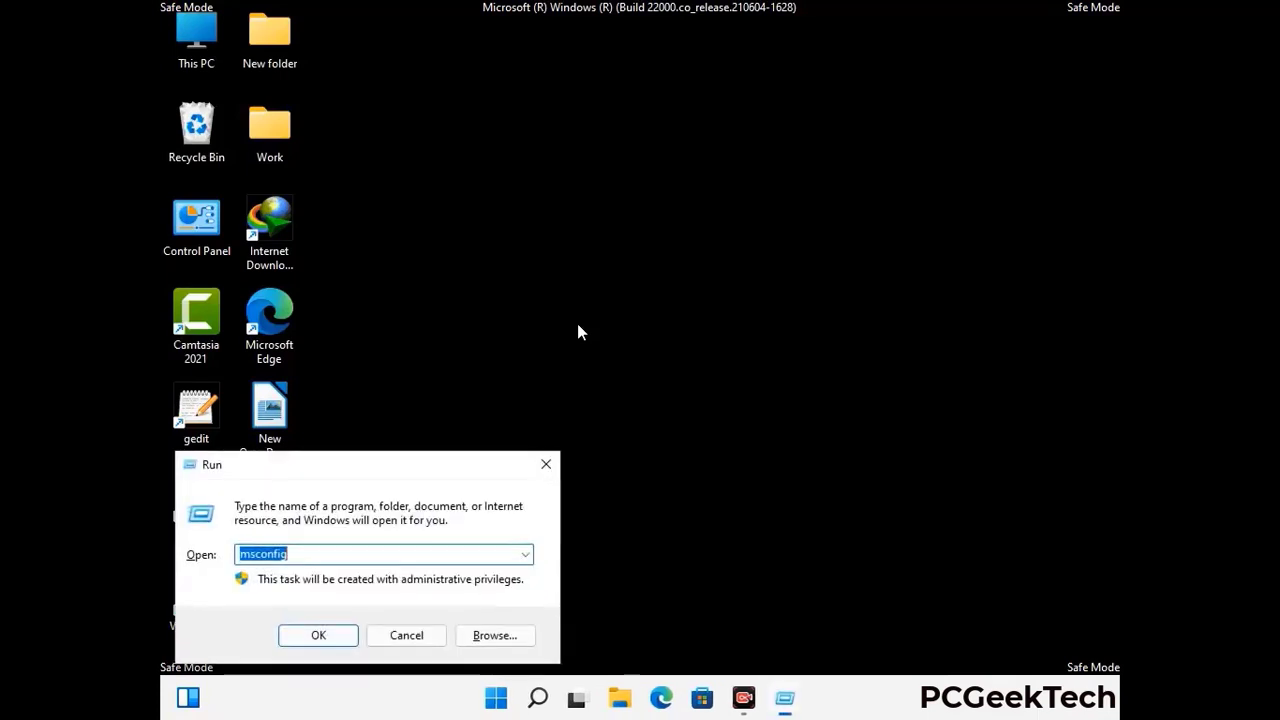
left_click_drag(366, 457, 596, 199)
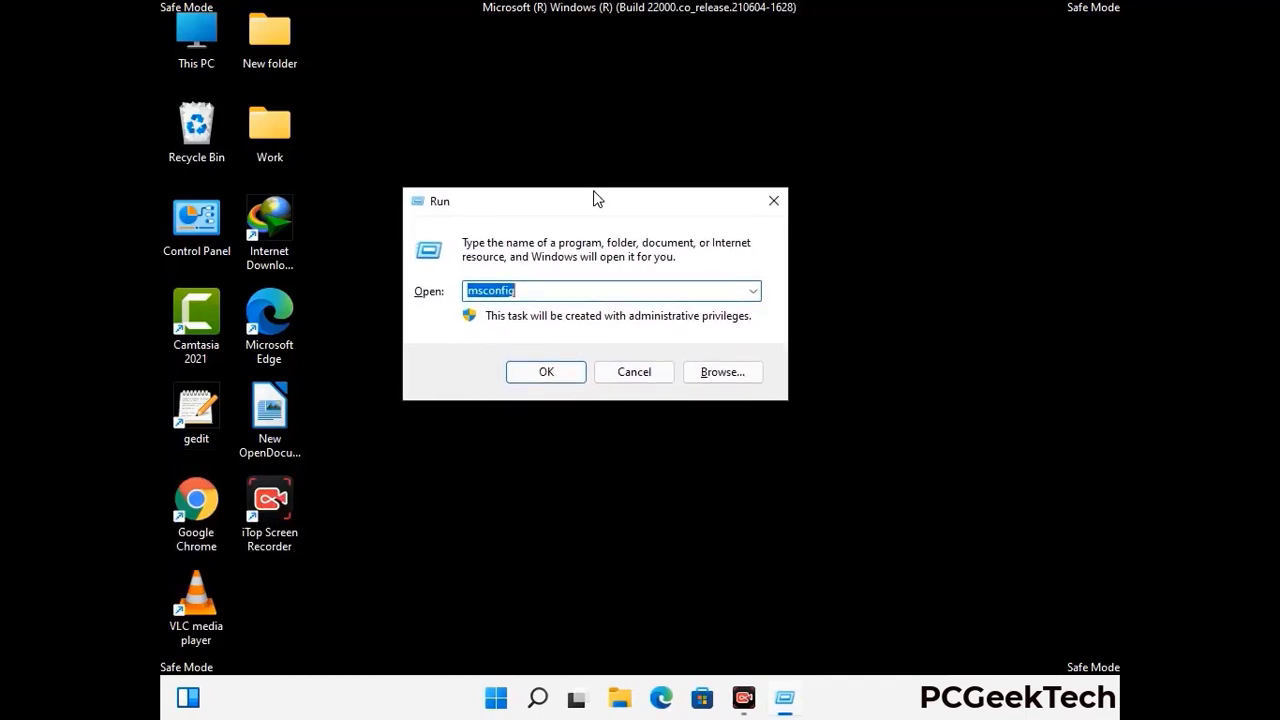
type("%")
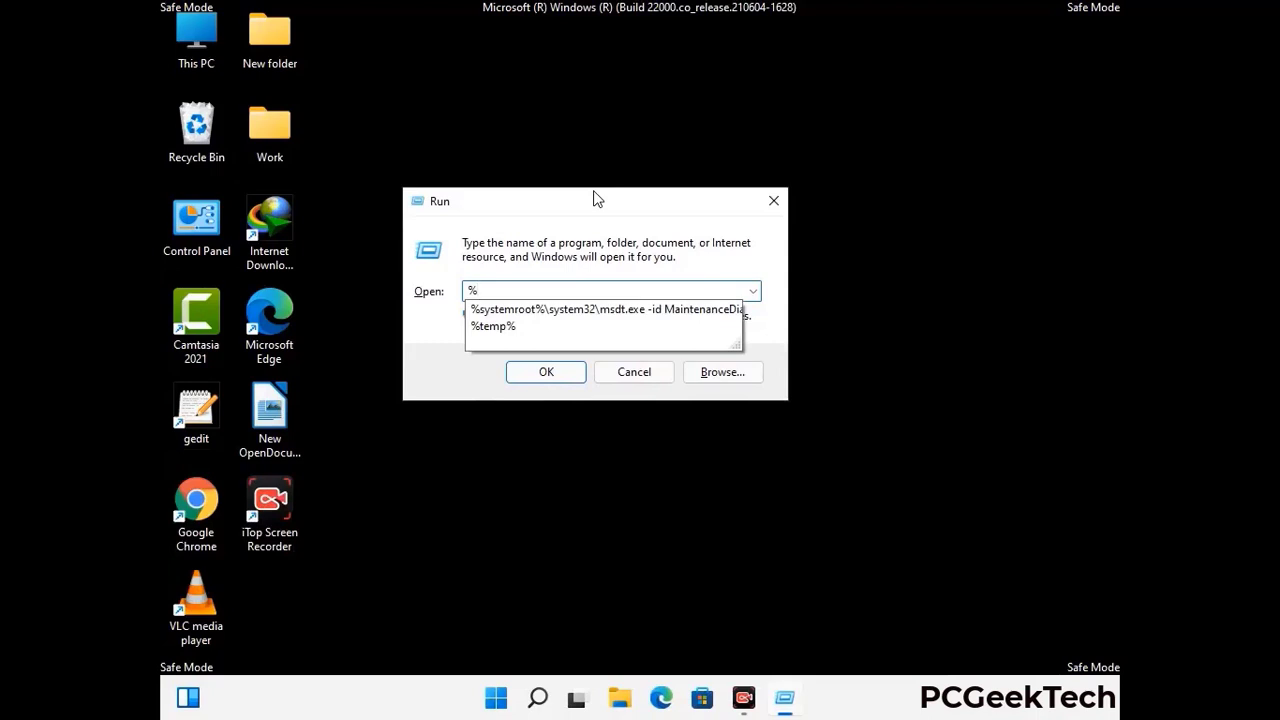
type("appdata%")
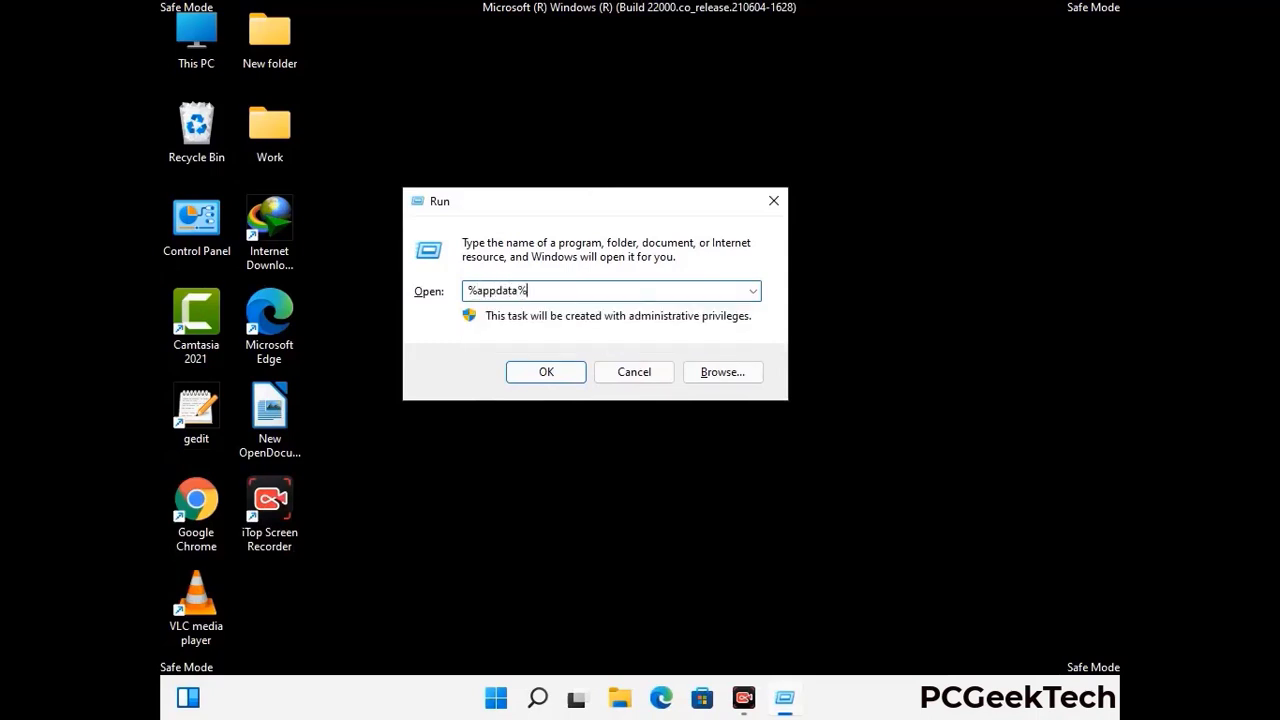
key("Return")
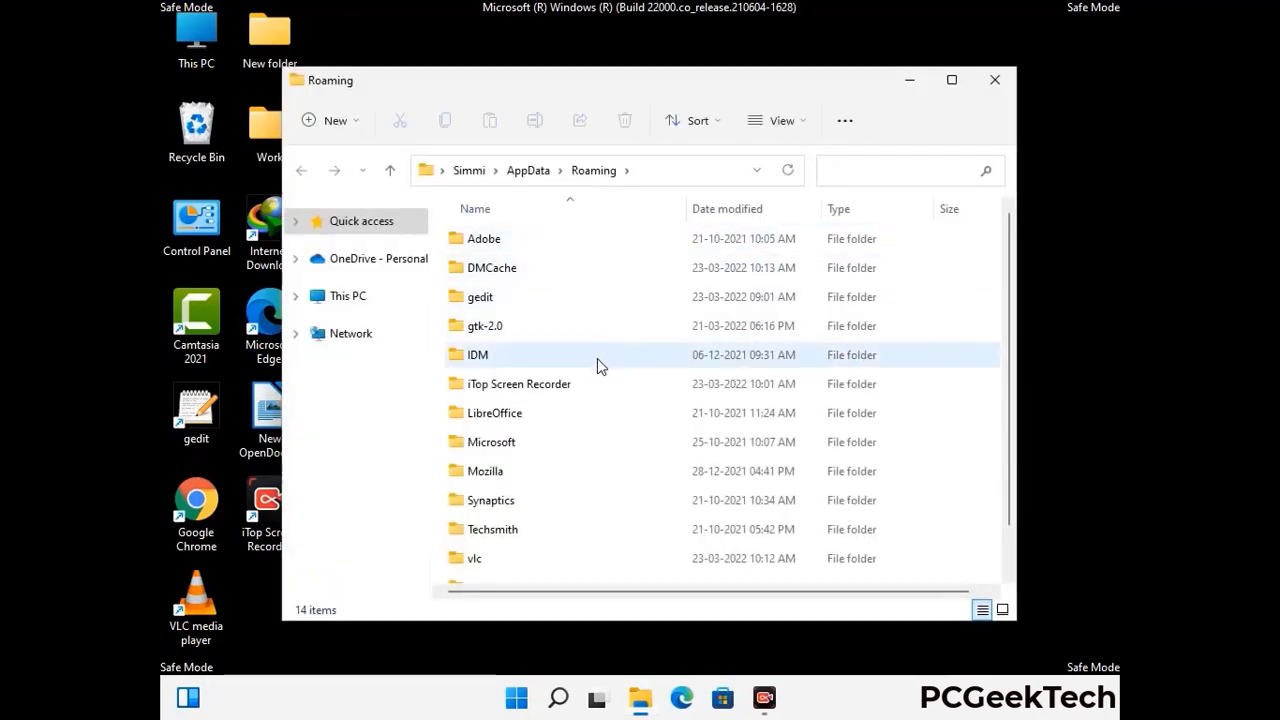
- Delete the Zoom folder from Roaming and close the window
scroll(600, 360, "down", 1)
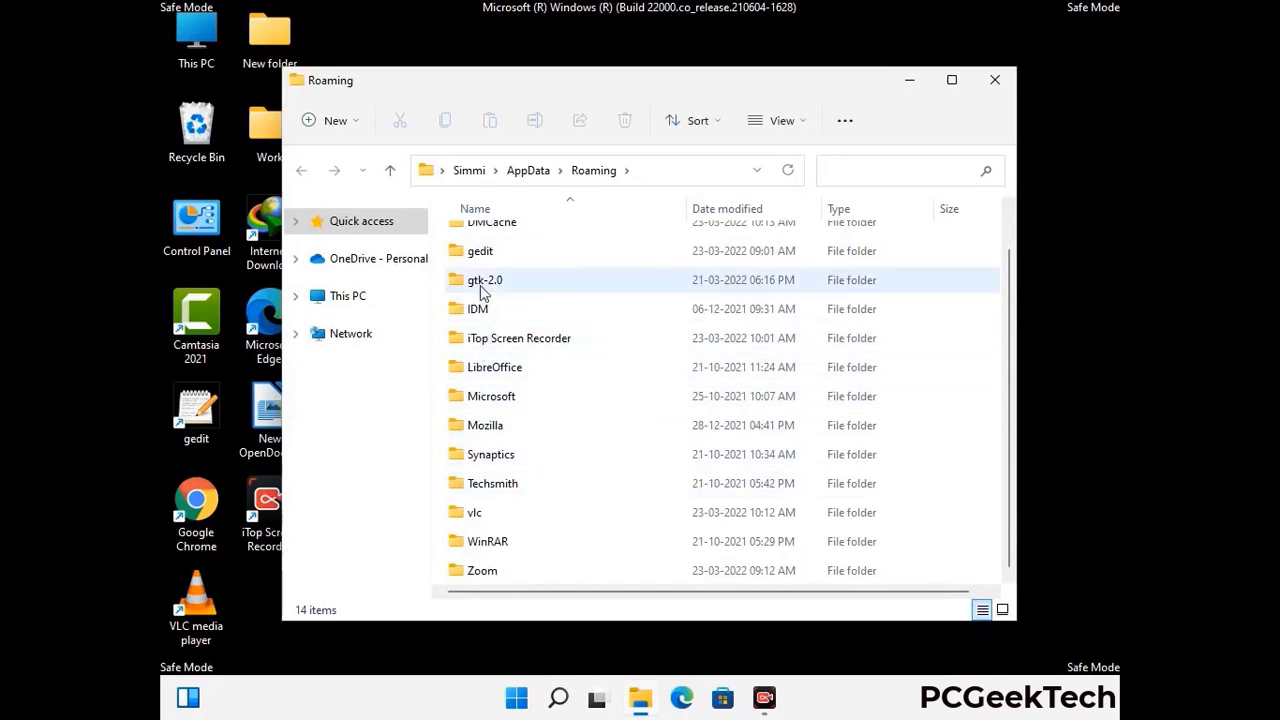
scroll(495, 290, "up", 1)
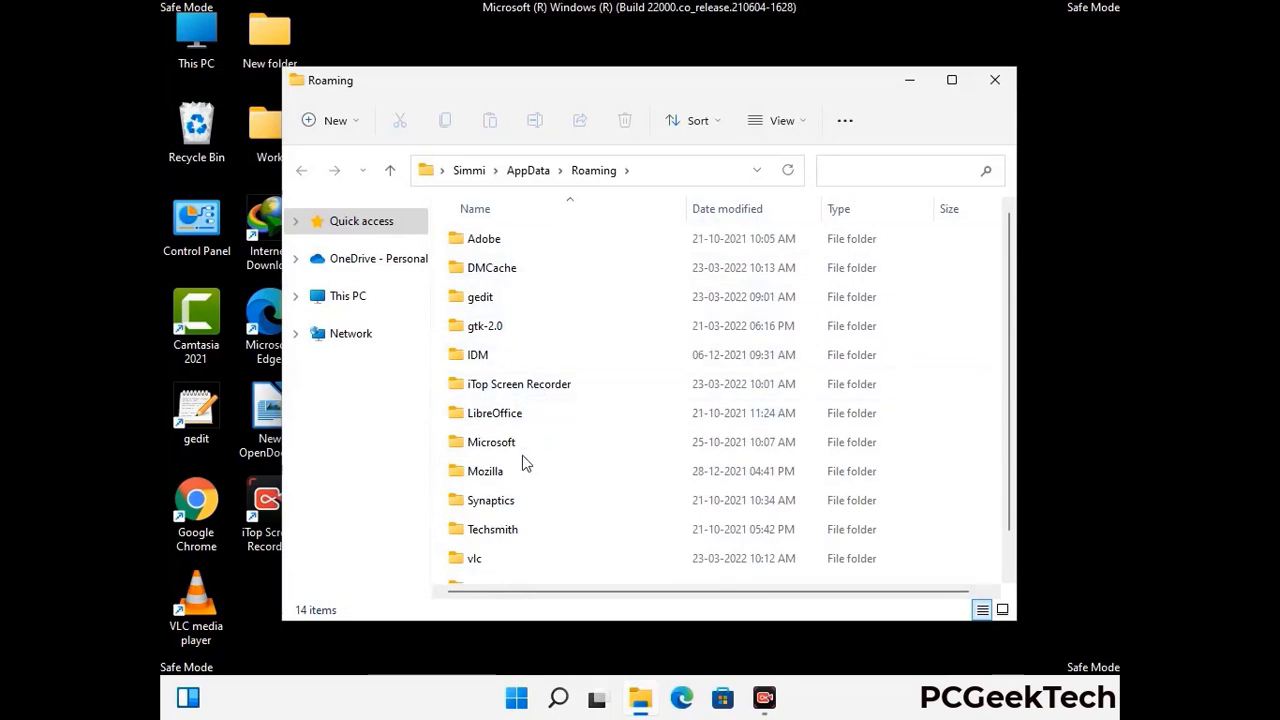
scroll(523, 466, "down", 1)
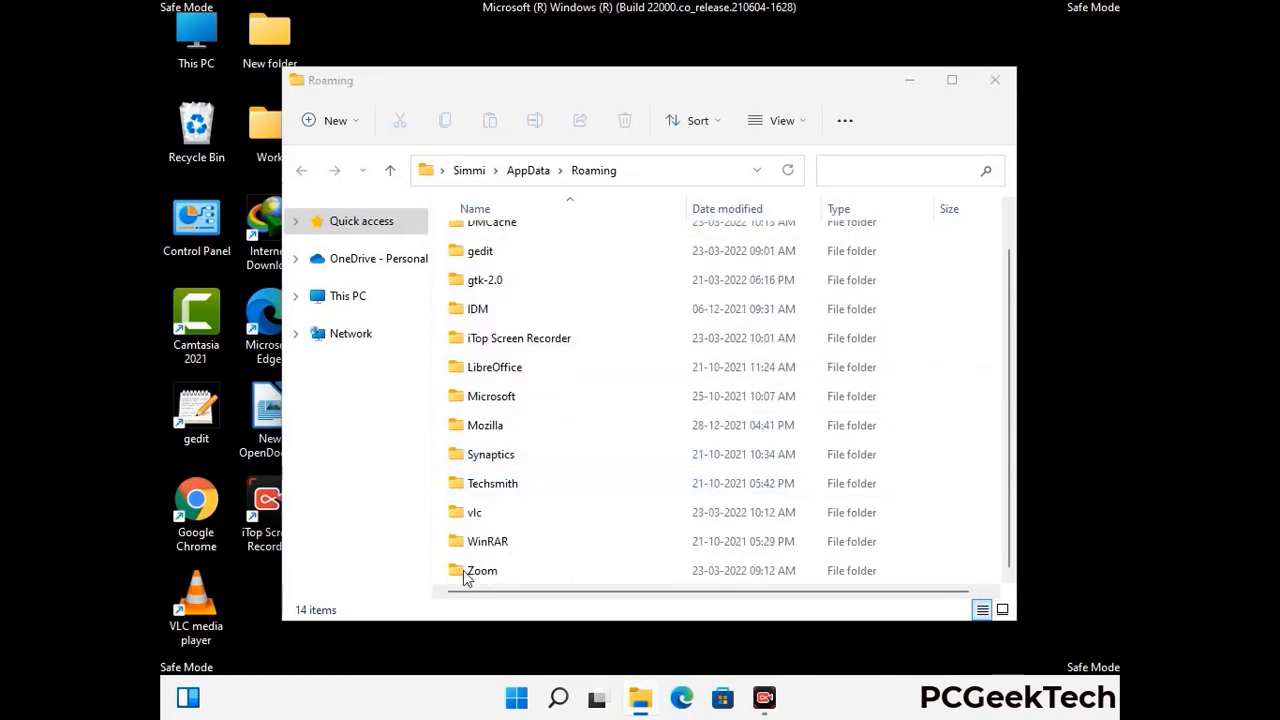
left_click(716, 566)
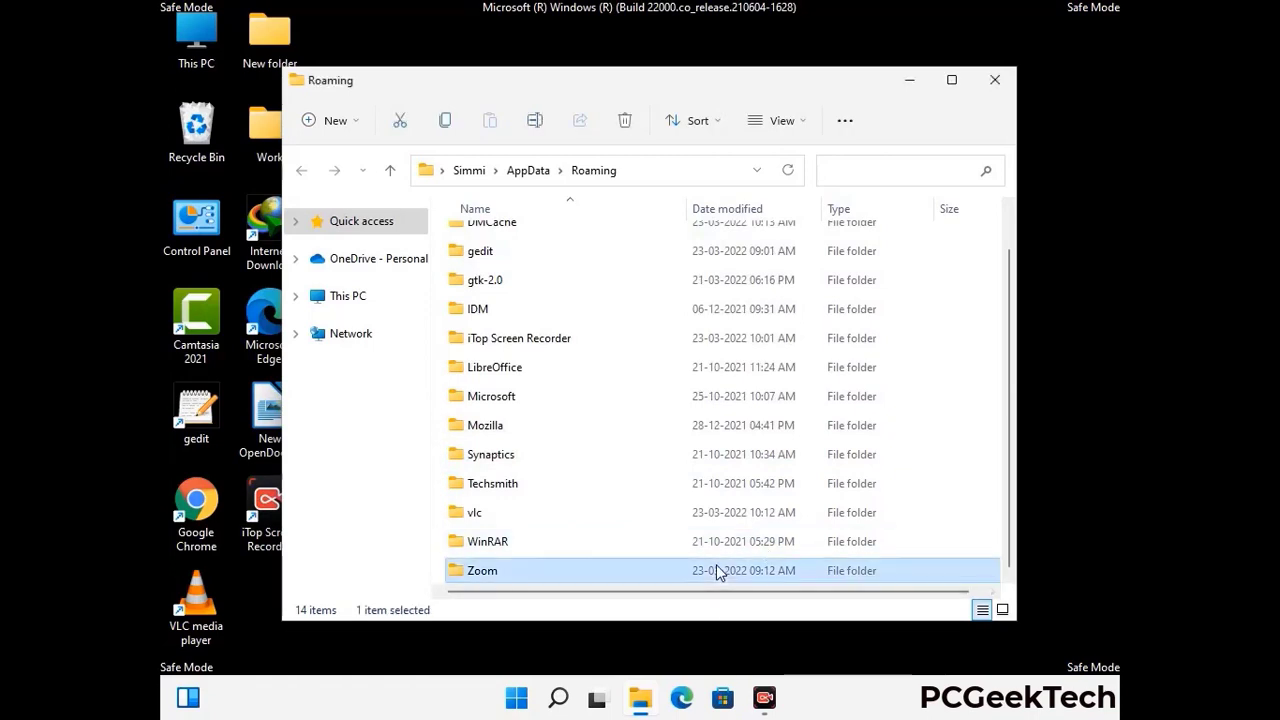
left_click(633, 127)
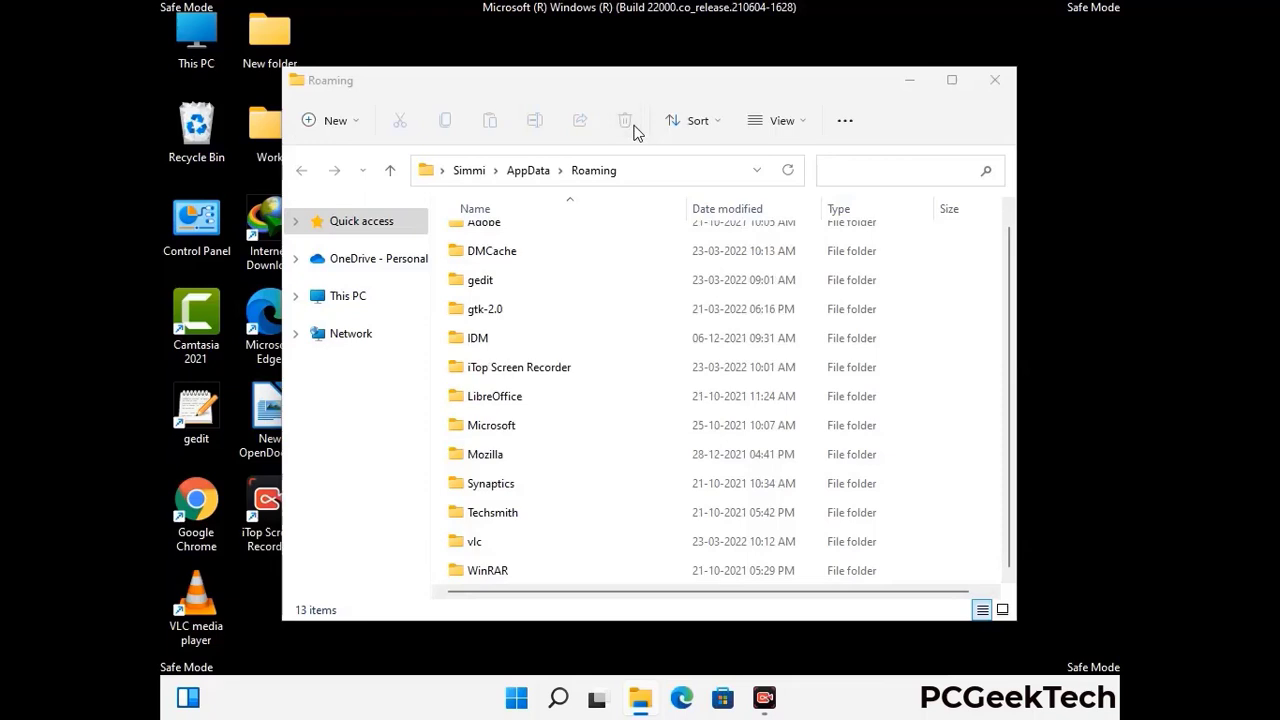
left_click(993, 83)
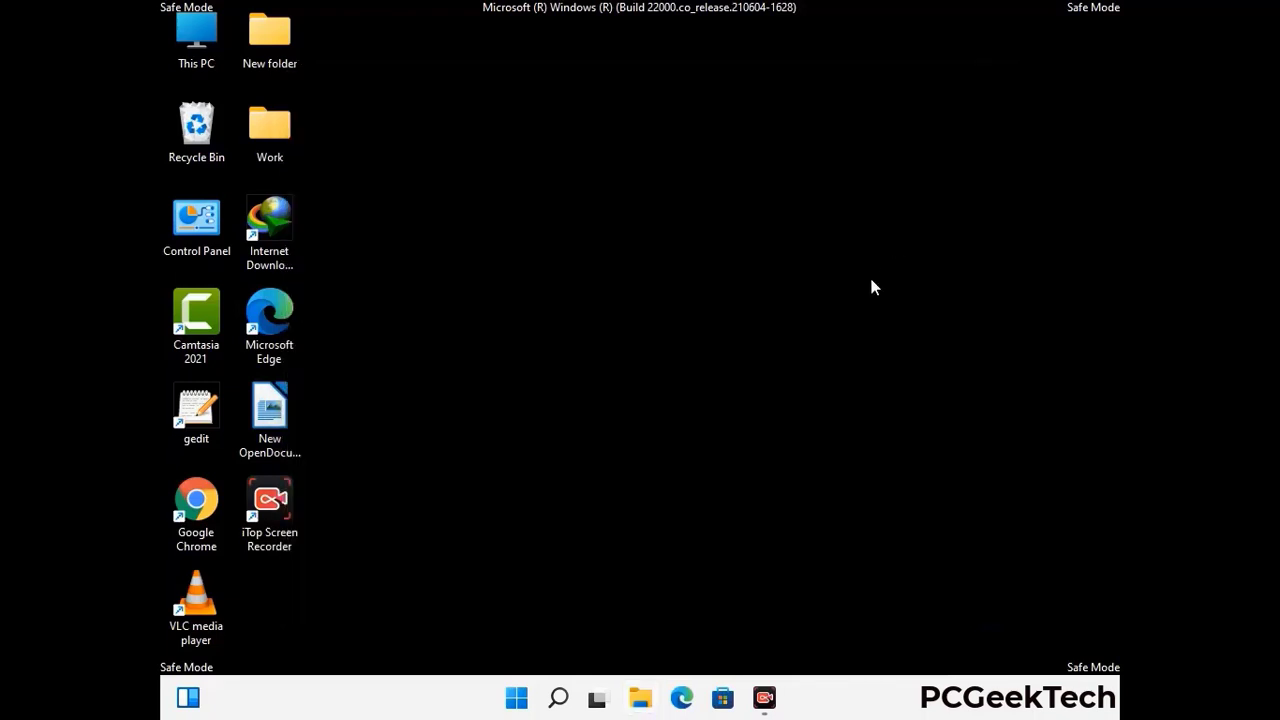
- Open the AppData\Local folder by running %LocalAppData%
key("super+r")
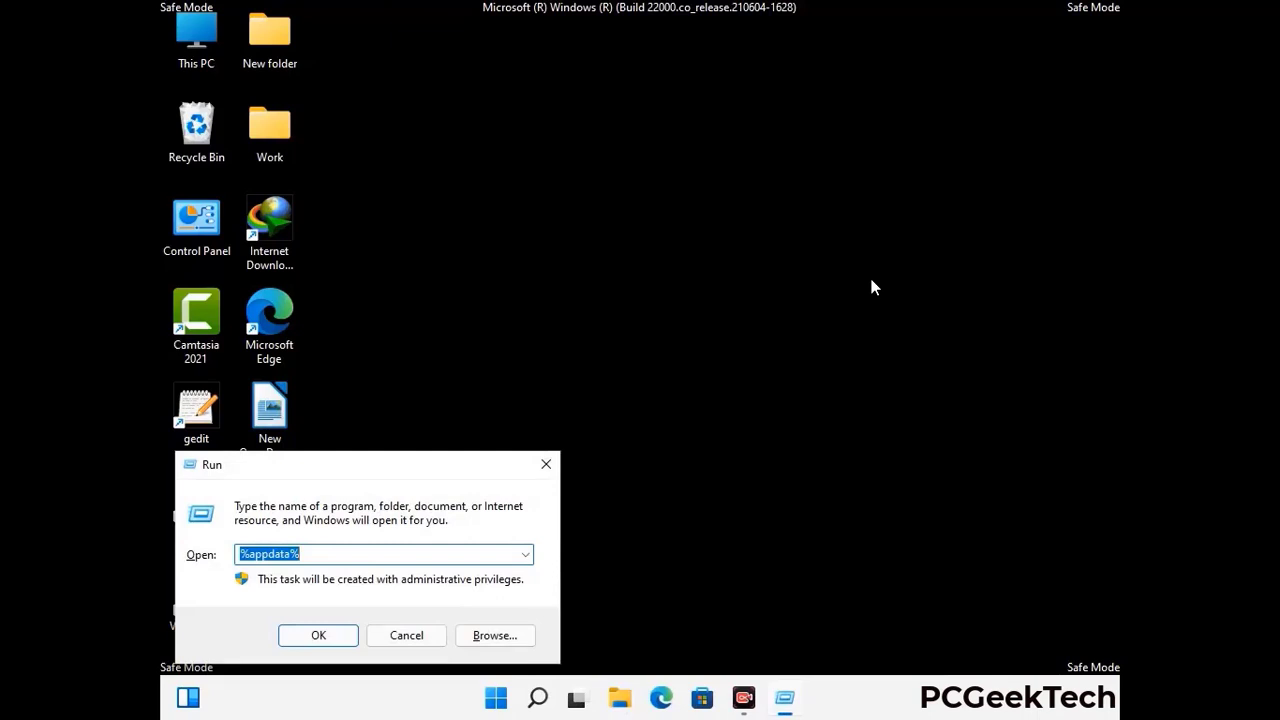
left_click_drag(400, 476, 671, 253)
type("%Local")
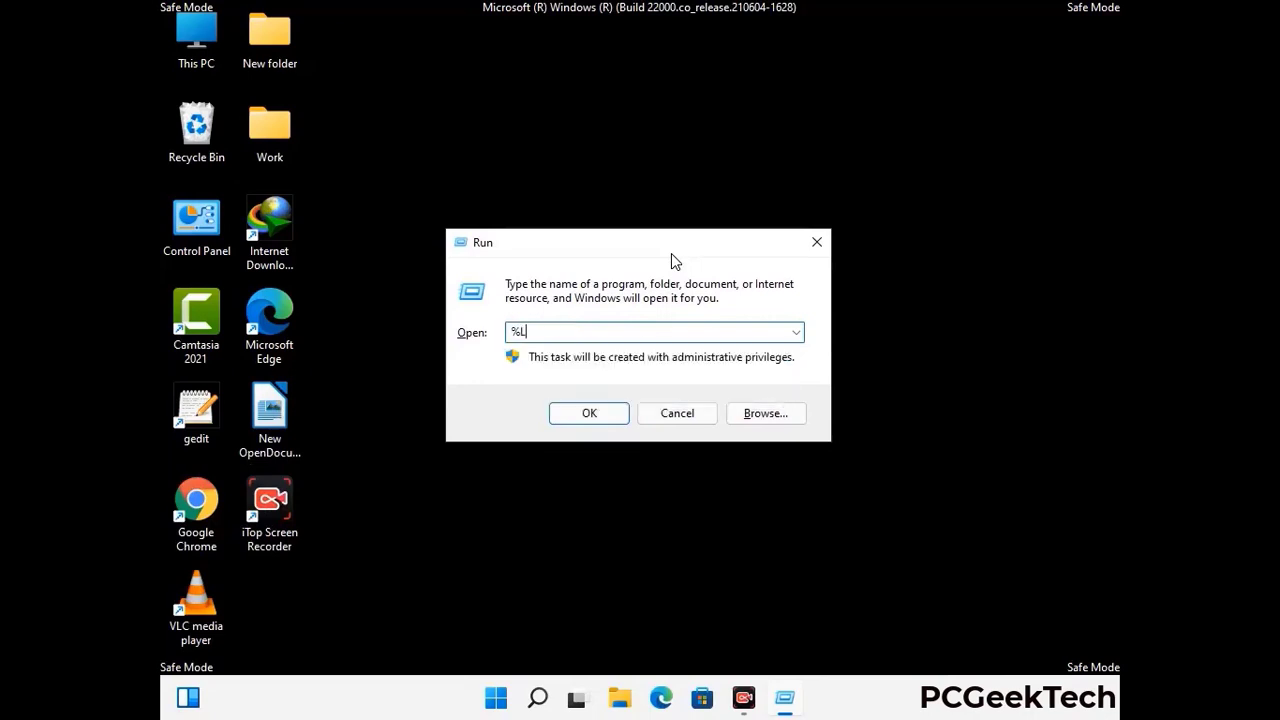
type("App")
key("Return")
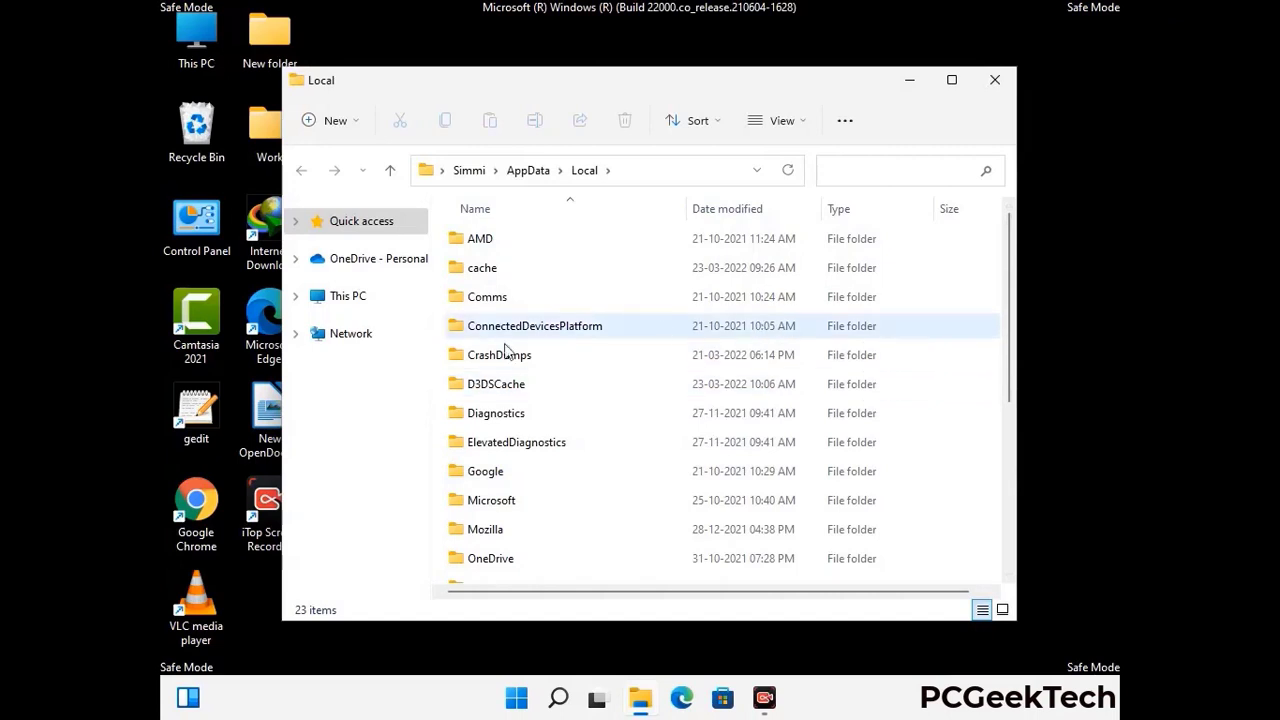
- Delete the Mozilla folder from Local, leaving 22 items, and close the window
scroll(520, 400, "down", 1)
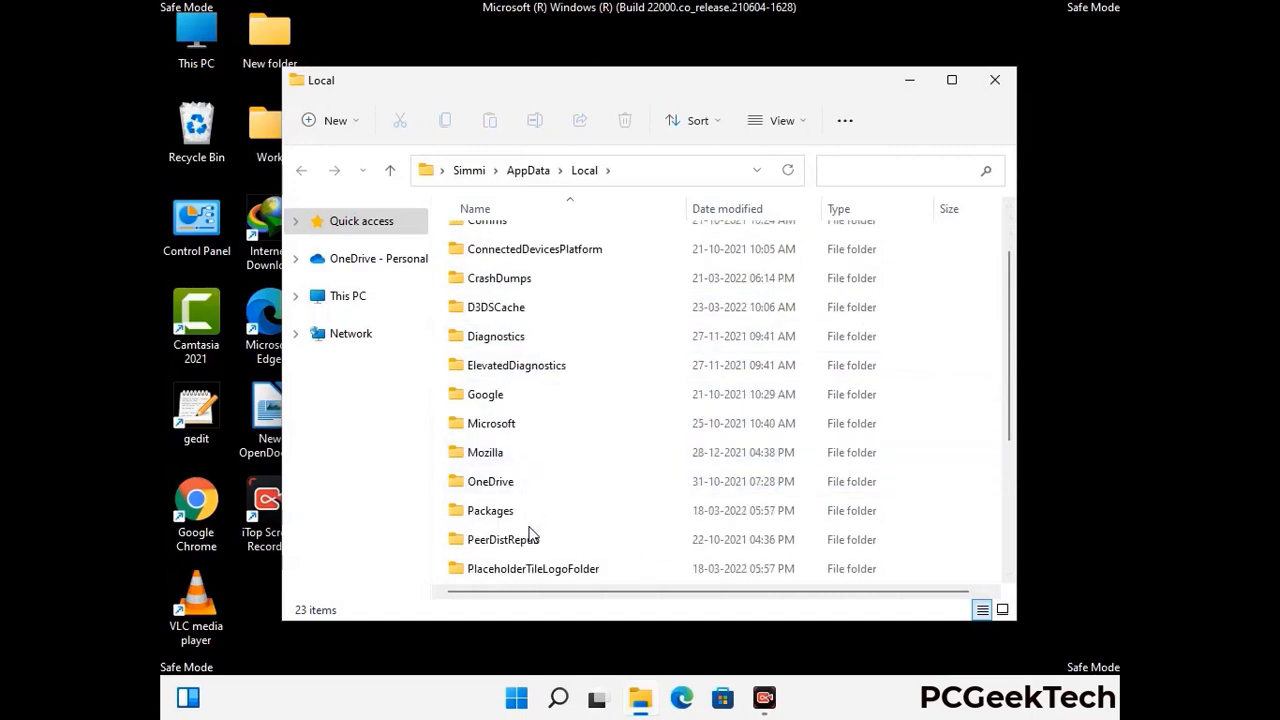
left_click(500, 458)
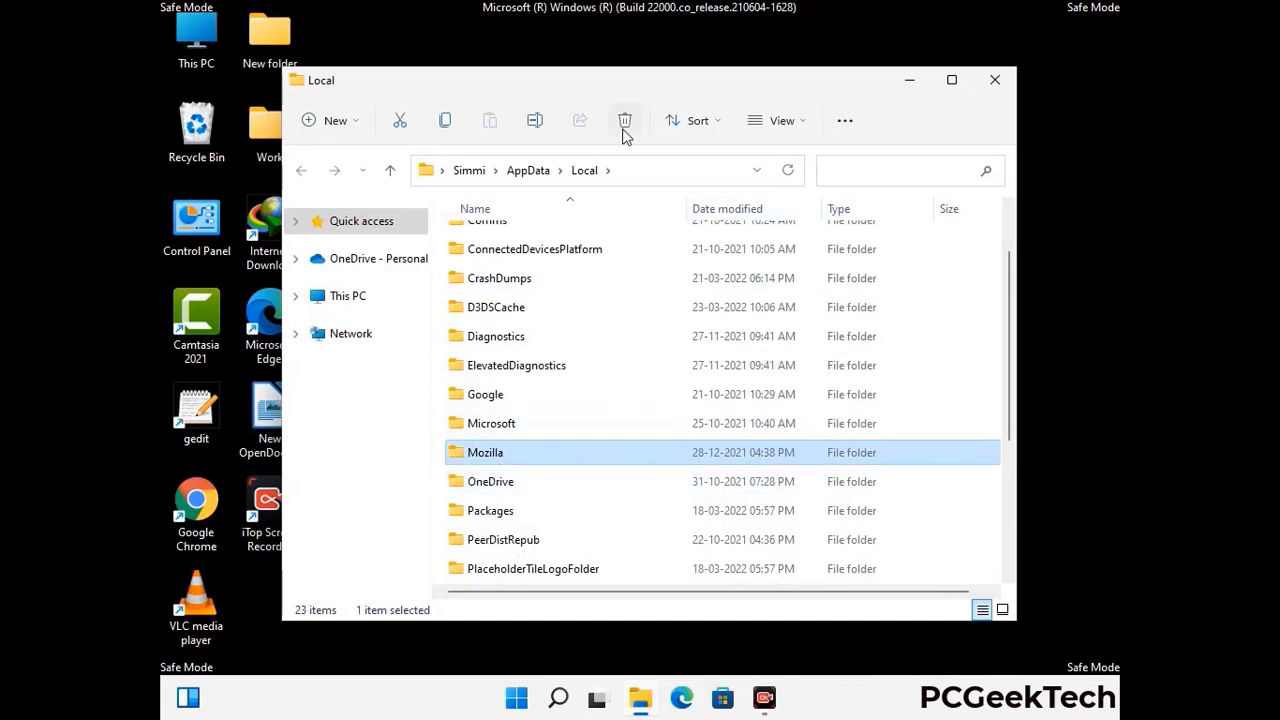
key("Tab")
left_click(623, 130)
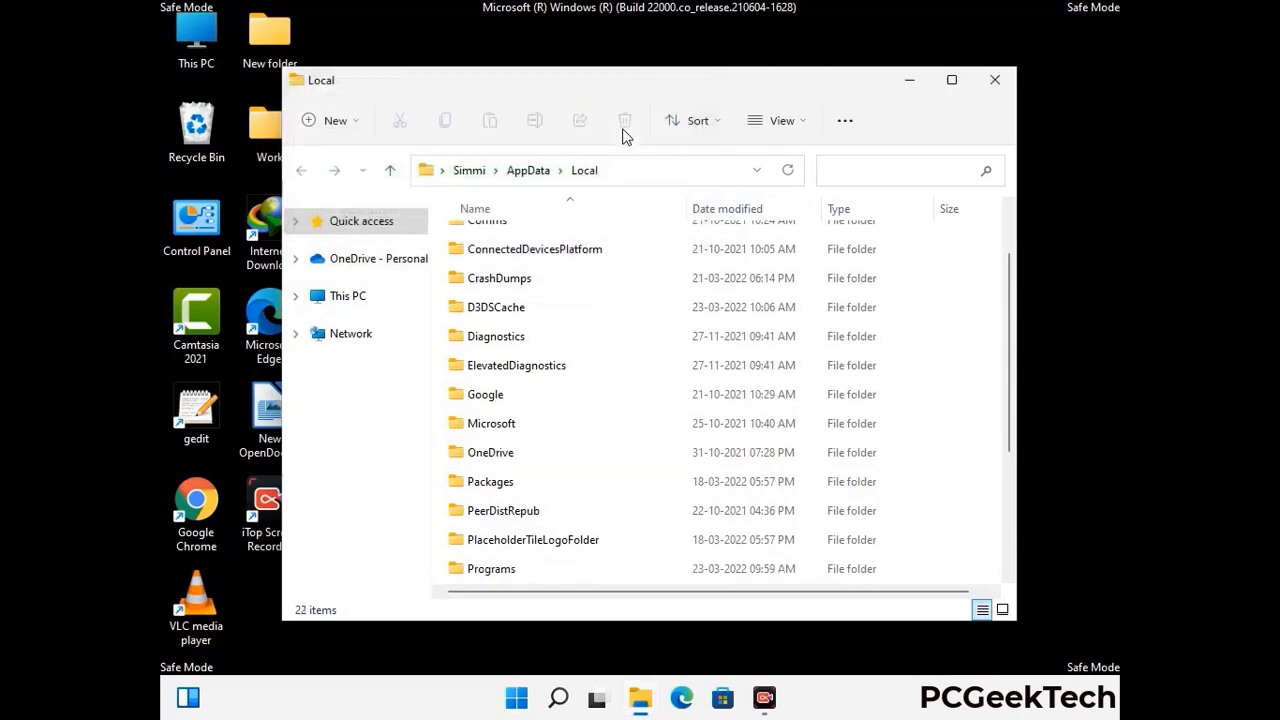
left_click(996, 90)
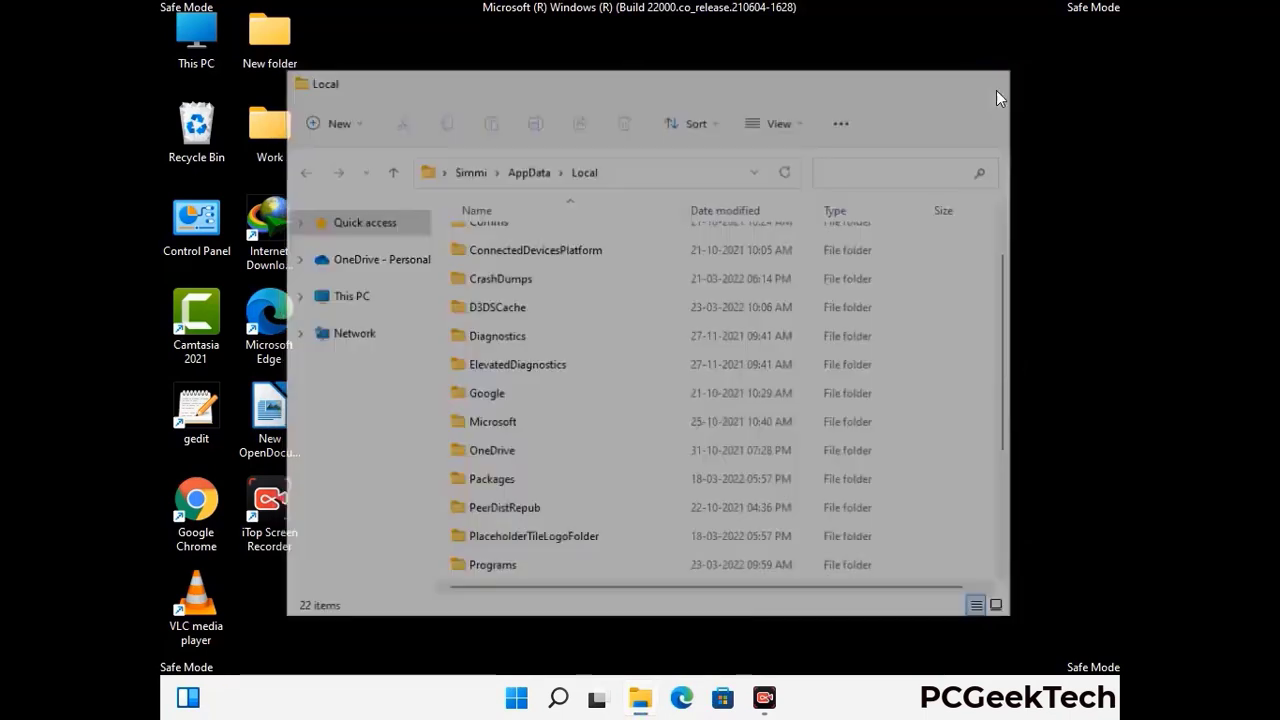
- Open C:\ProgramData by running %ProgramData%
key("super+r")
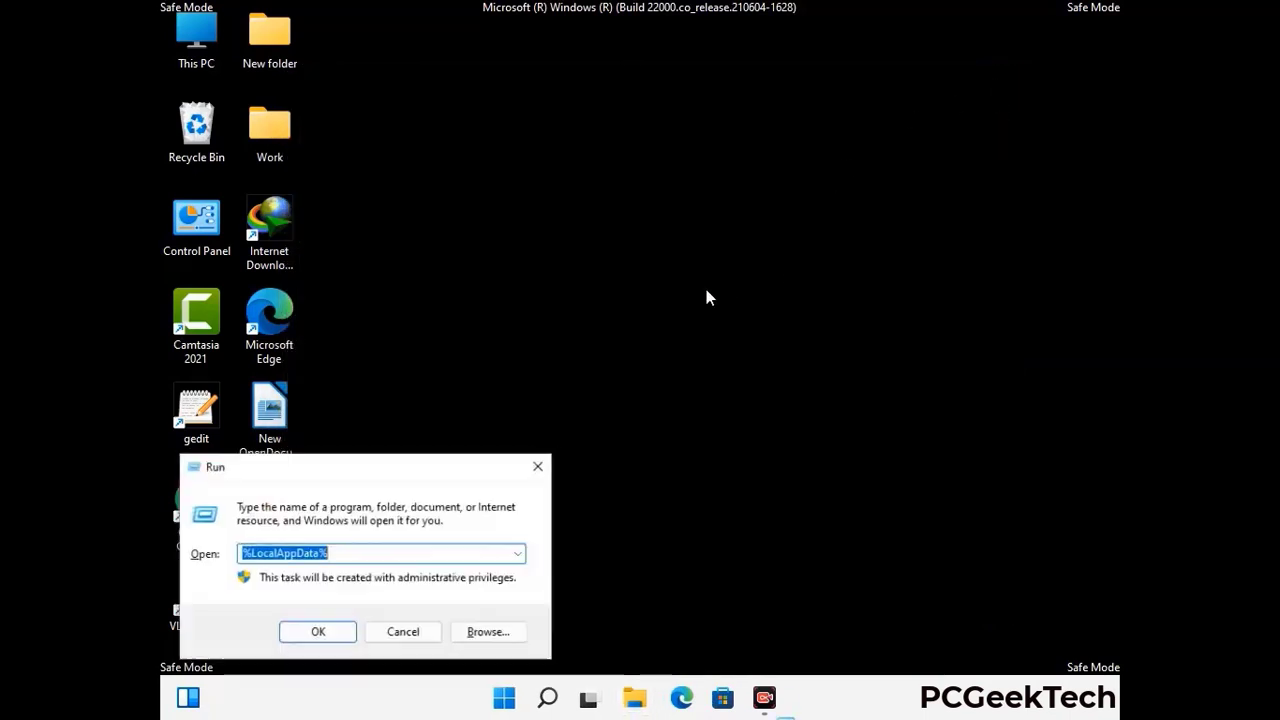
left_click_drag(329, 481, 588, 270)
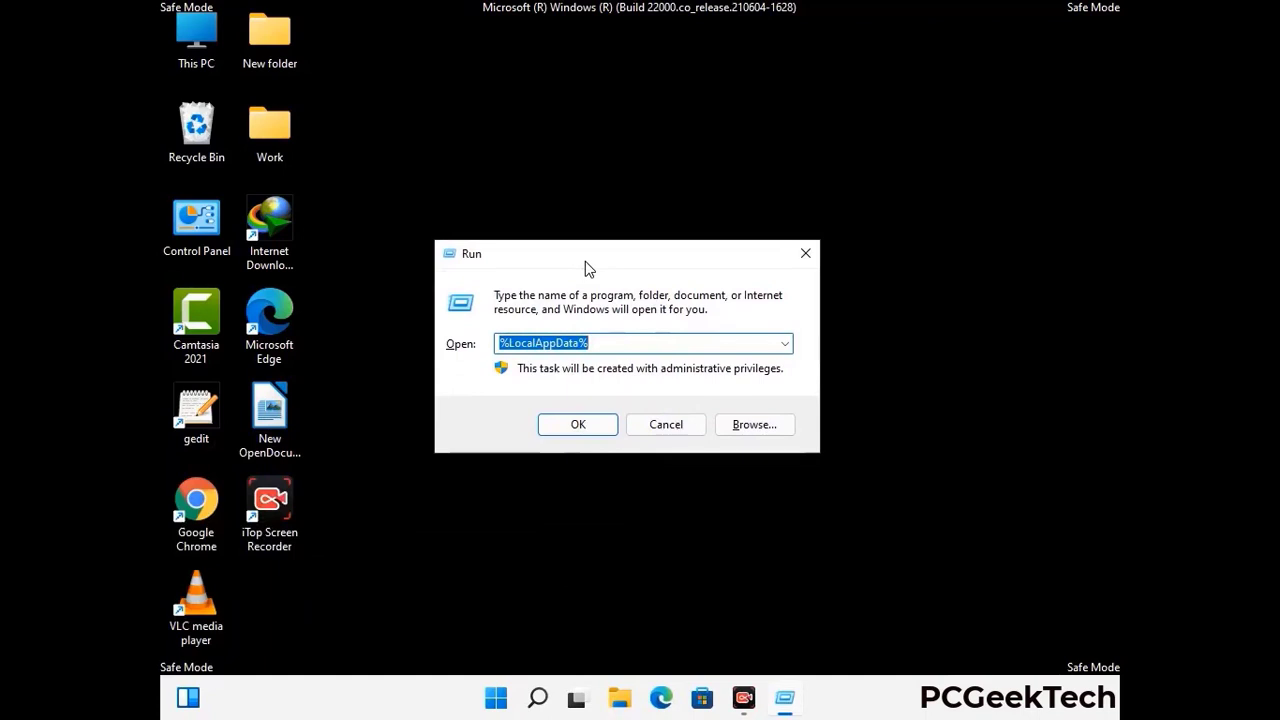
type("%")
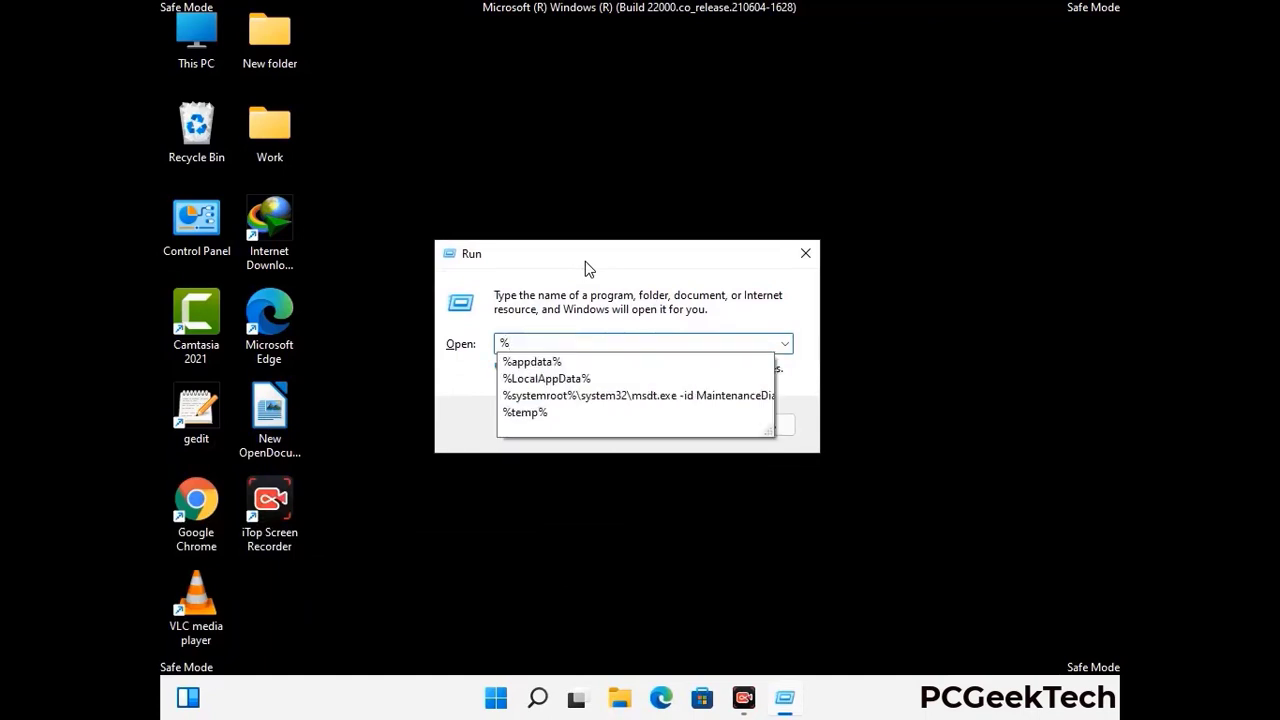
type("ProgramData%")
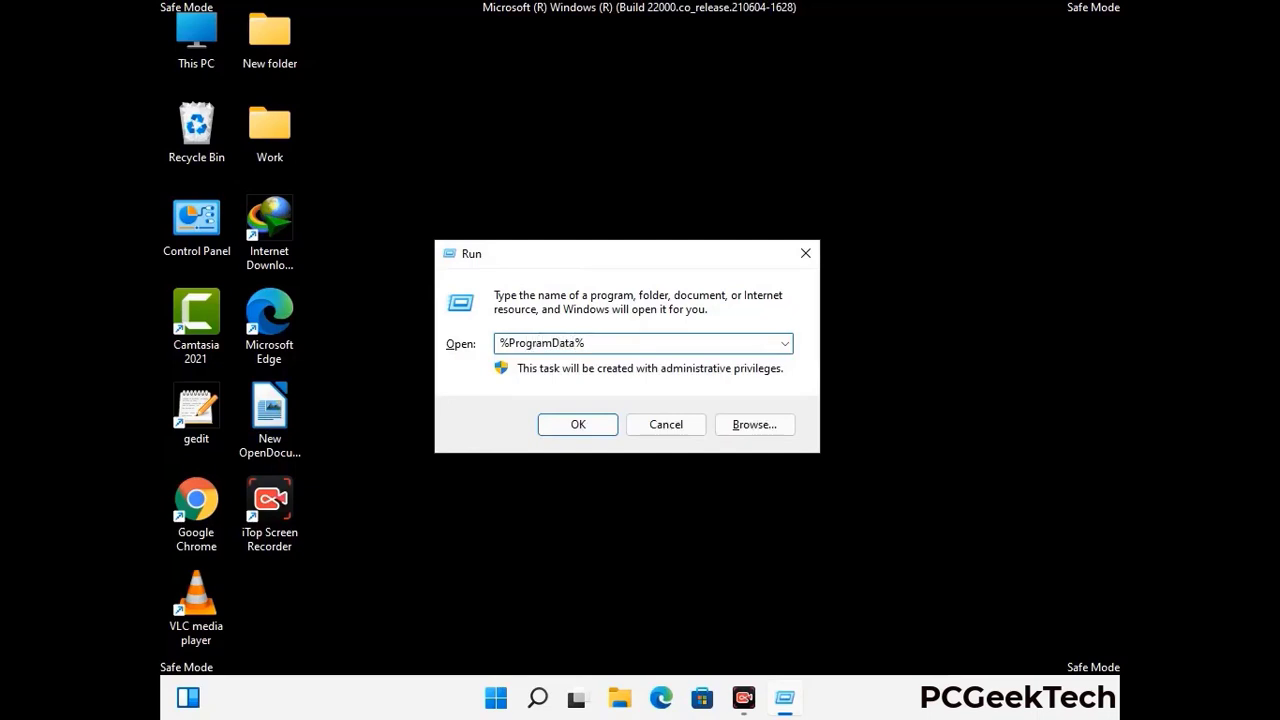
key("Return")
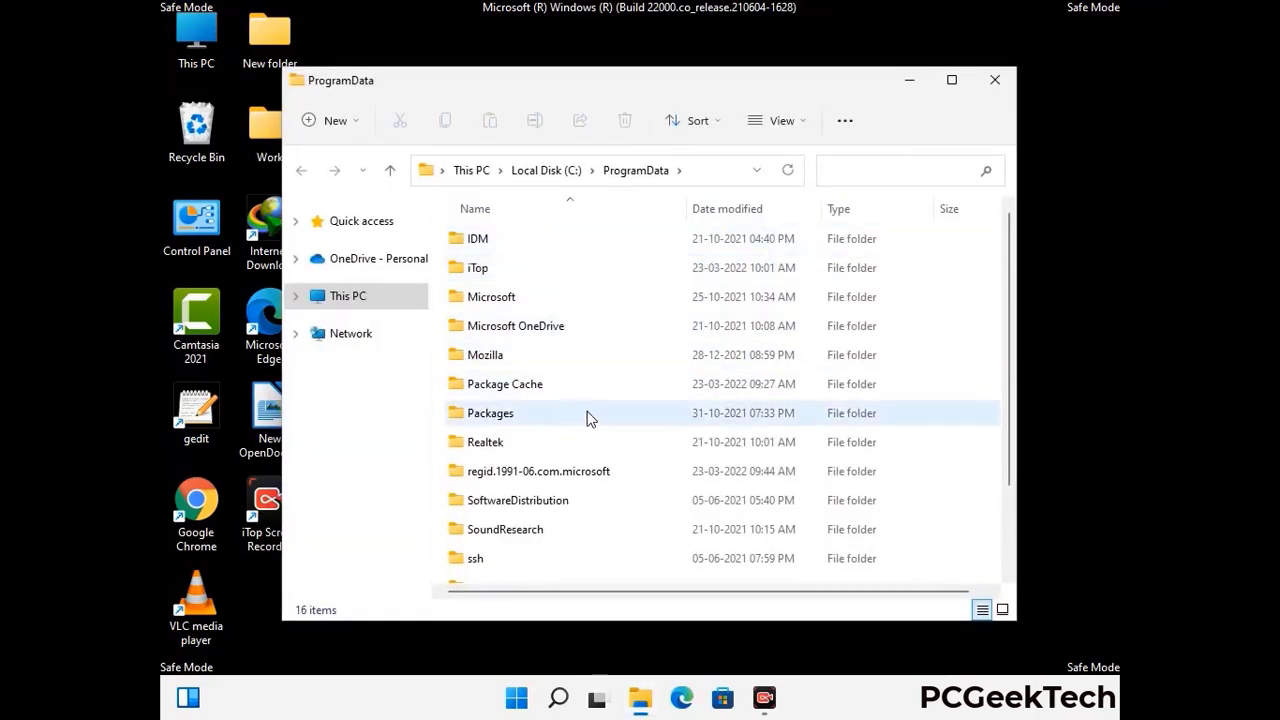
- Delete the Mozilla folder from ProgramData, leaving 15 items, and close the window
scroll(588, 425, "down", 1)
scroll(585, 435, "down", 1)
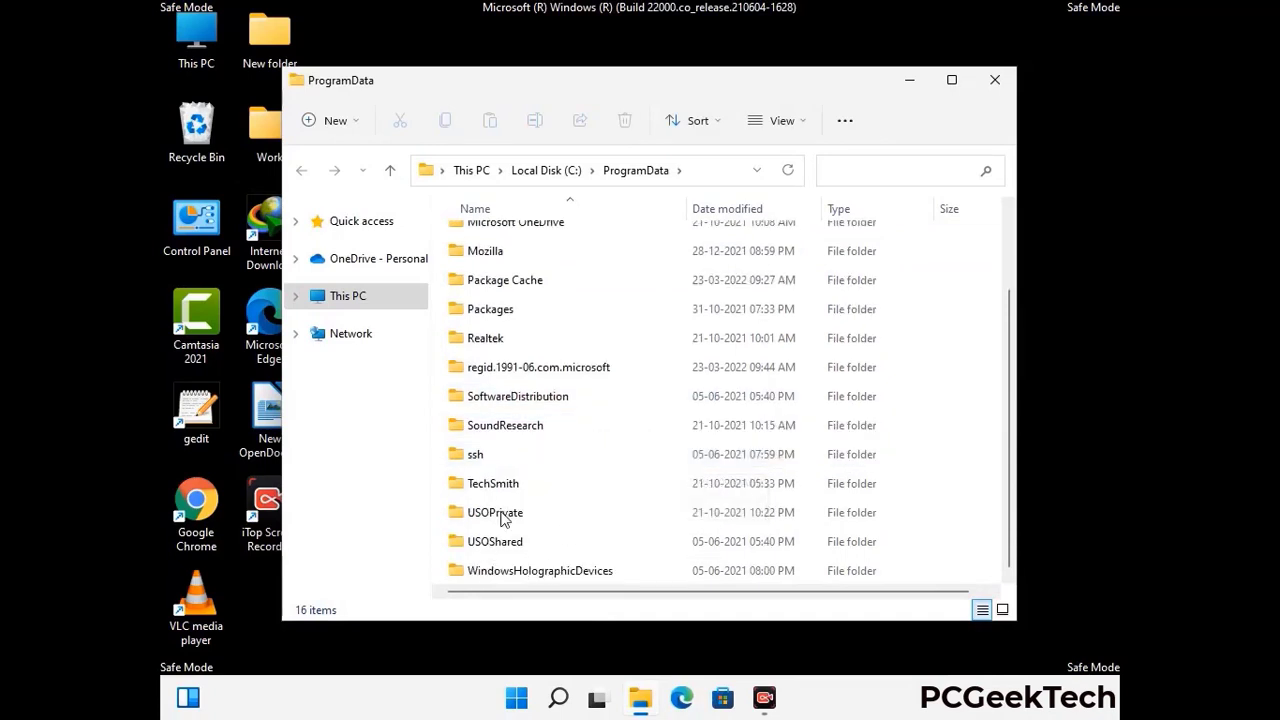
left_click(495, 252)
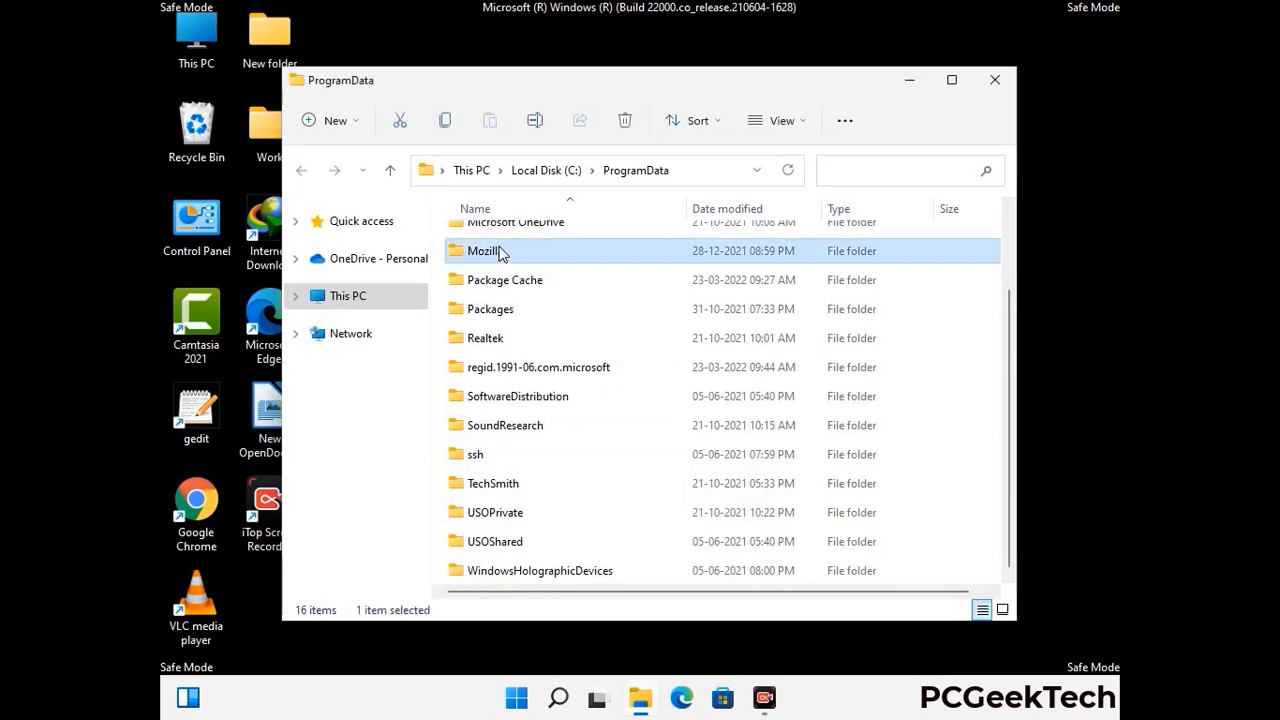
left_click(631, 126)
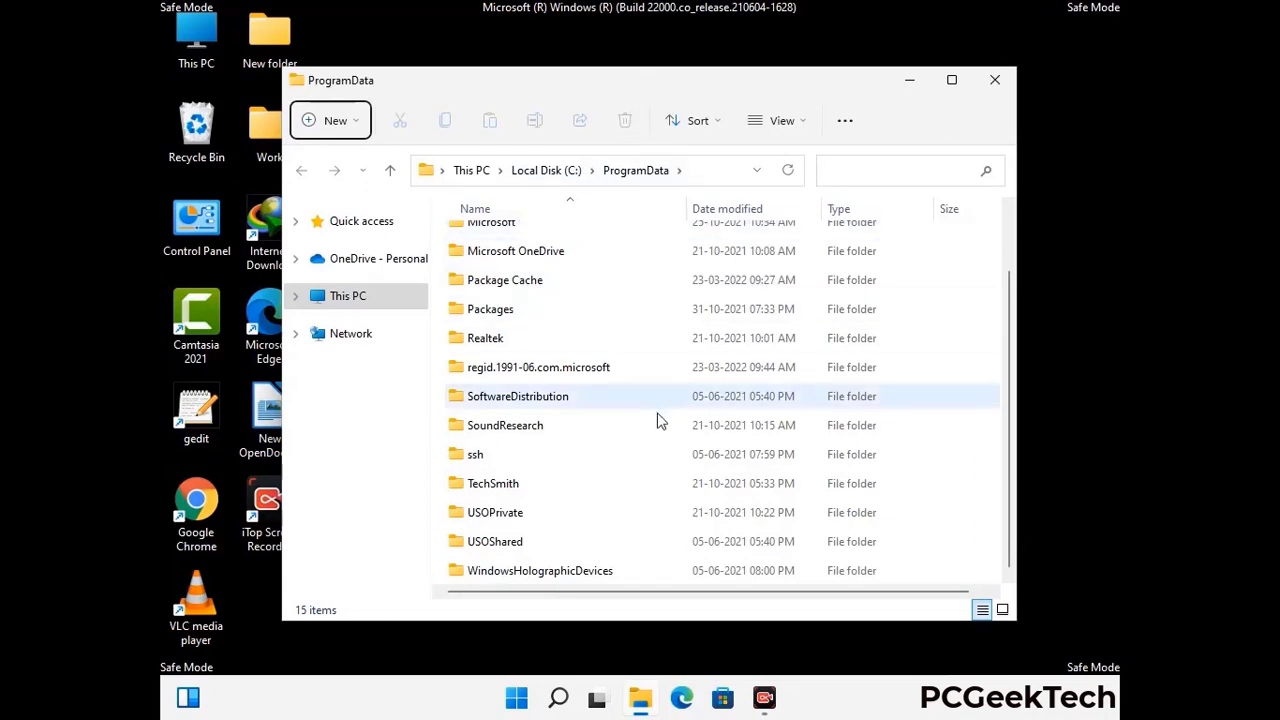
scroll(657, 421, "up", 1)
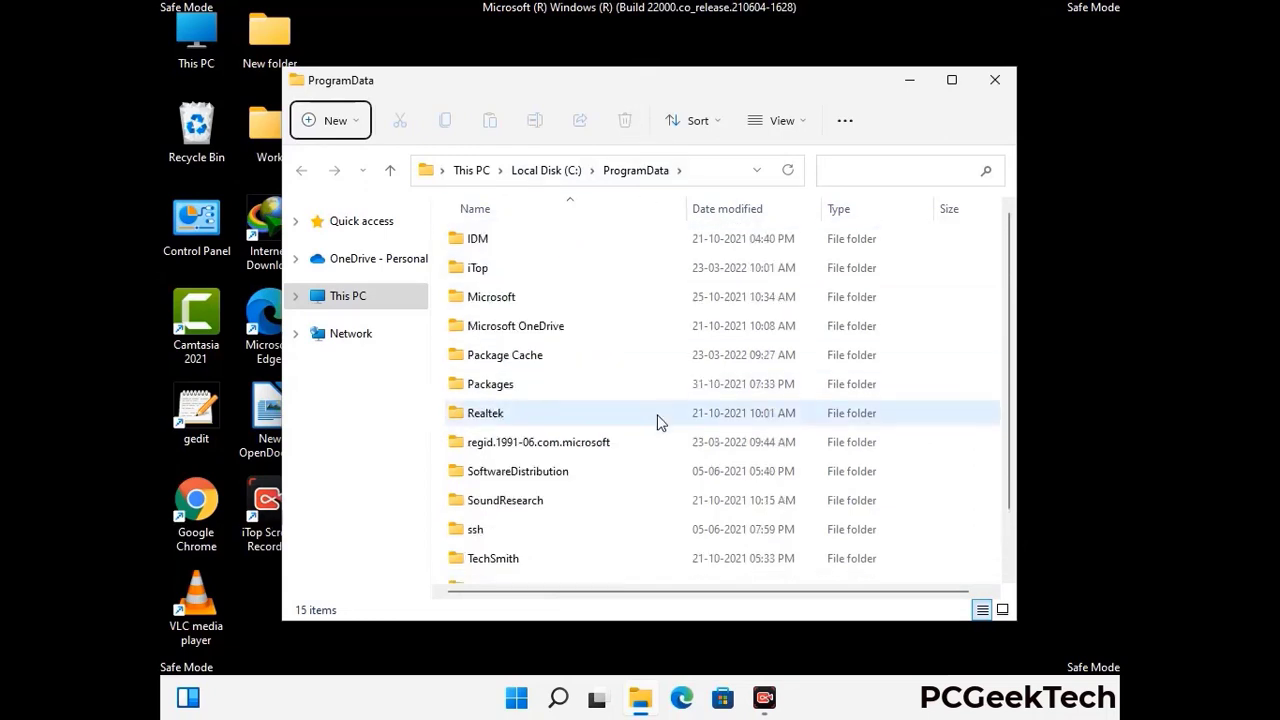
left_click(1004, 84)
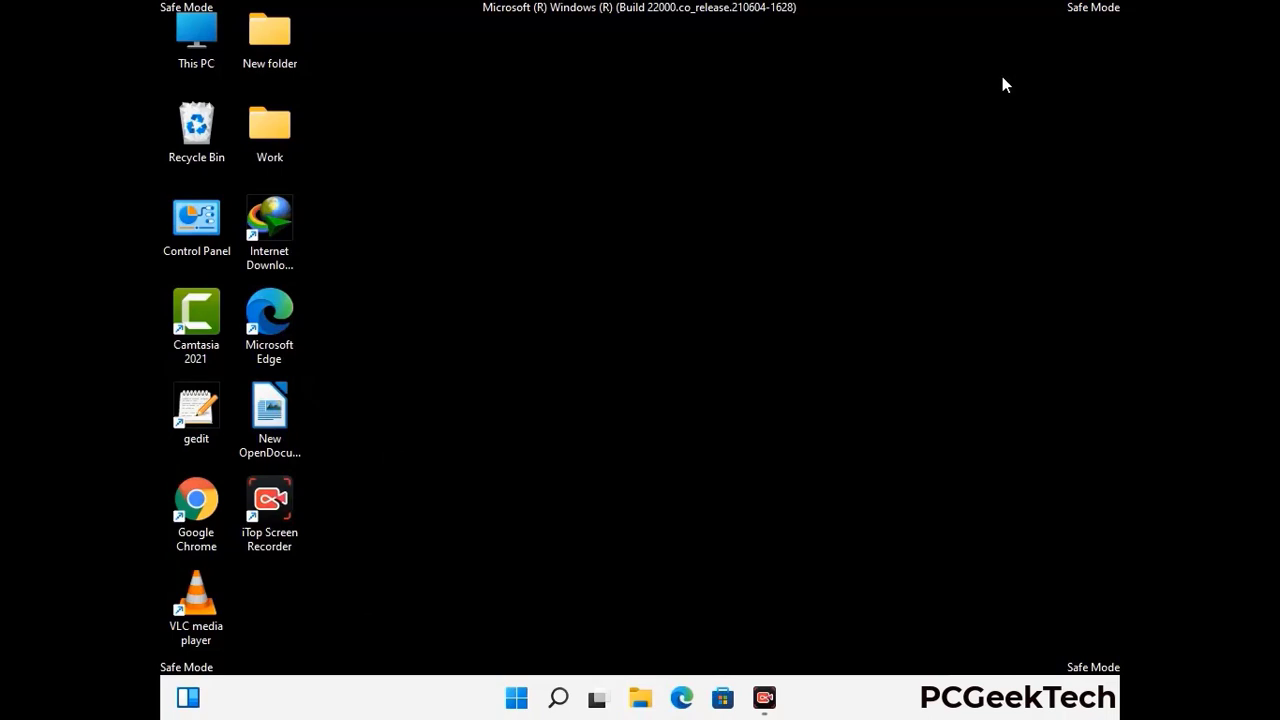
key("super+r")
left_click_drag(417, 463, 664, 252)
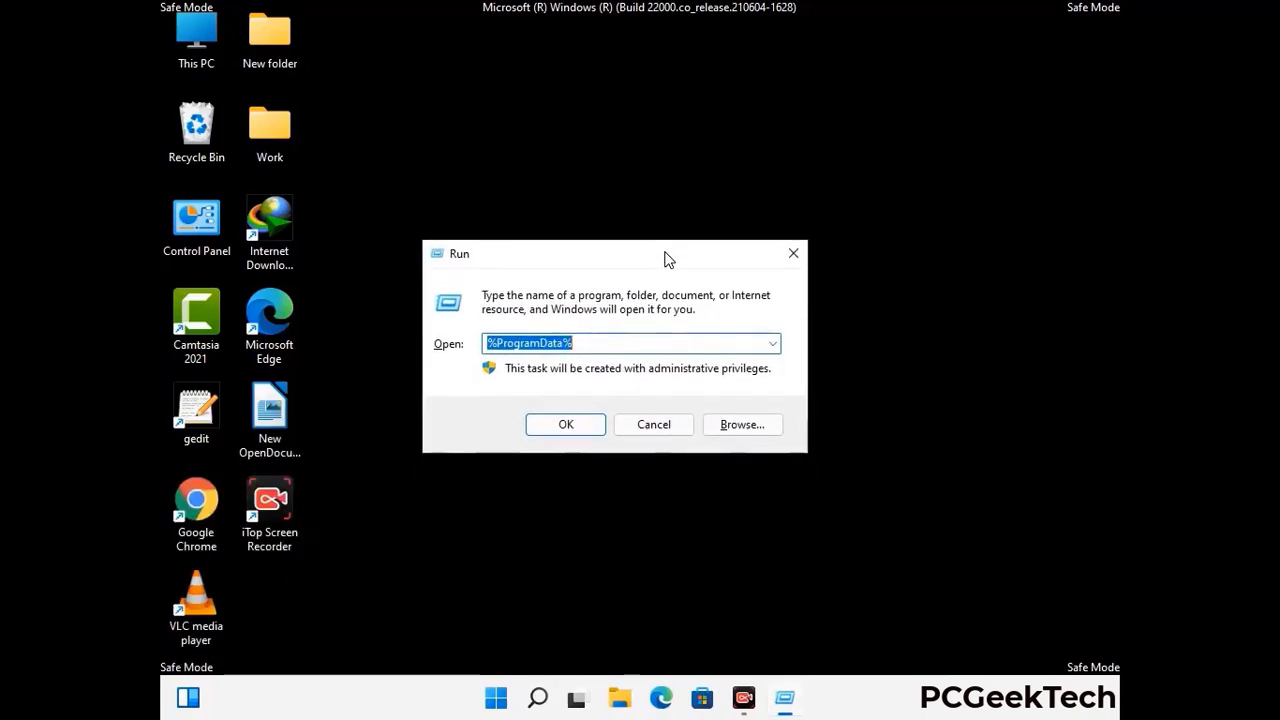
type("%Wi")
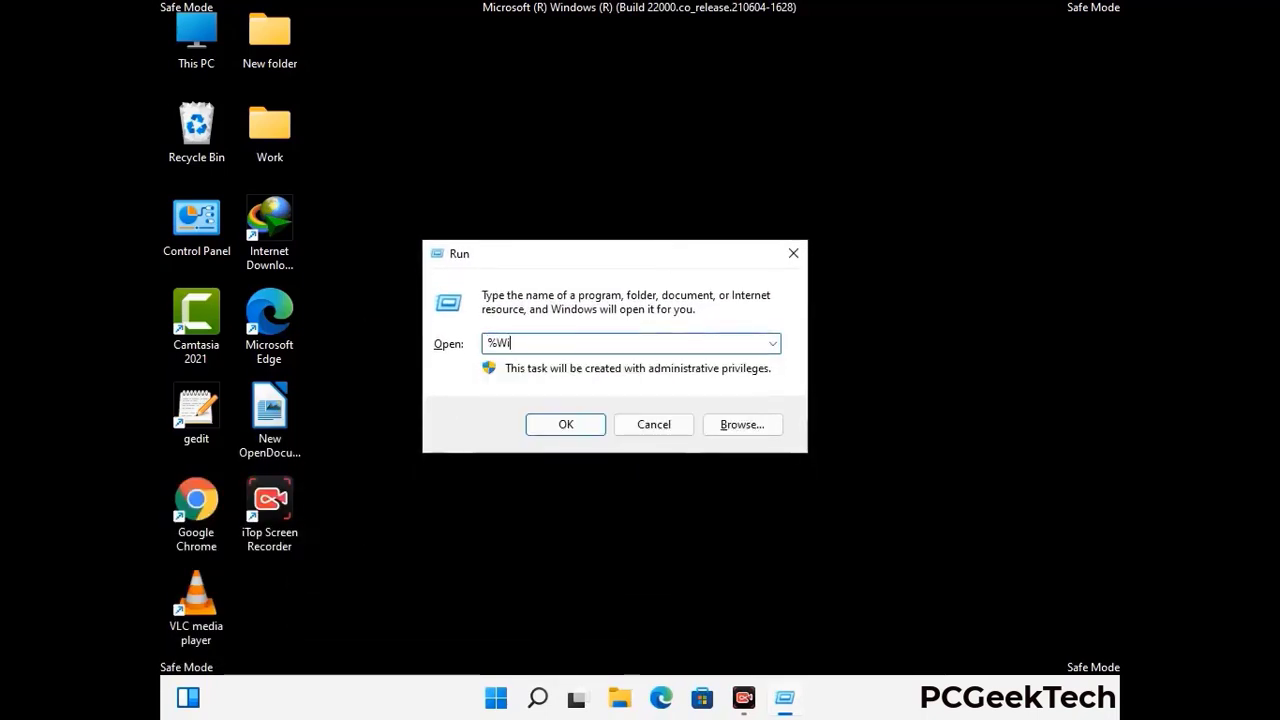
type("nDir%")
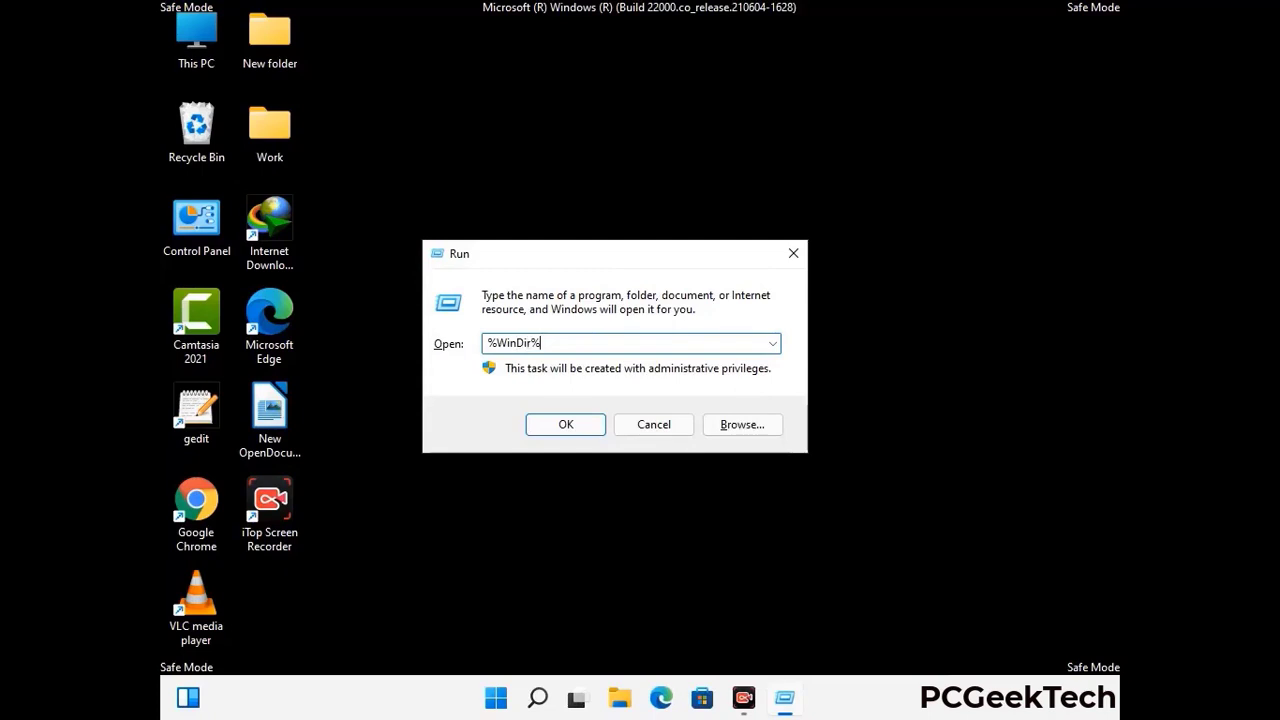
key("Return")
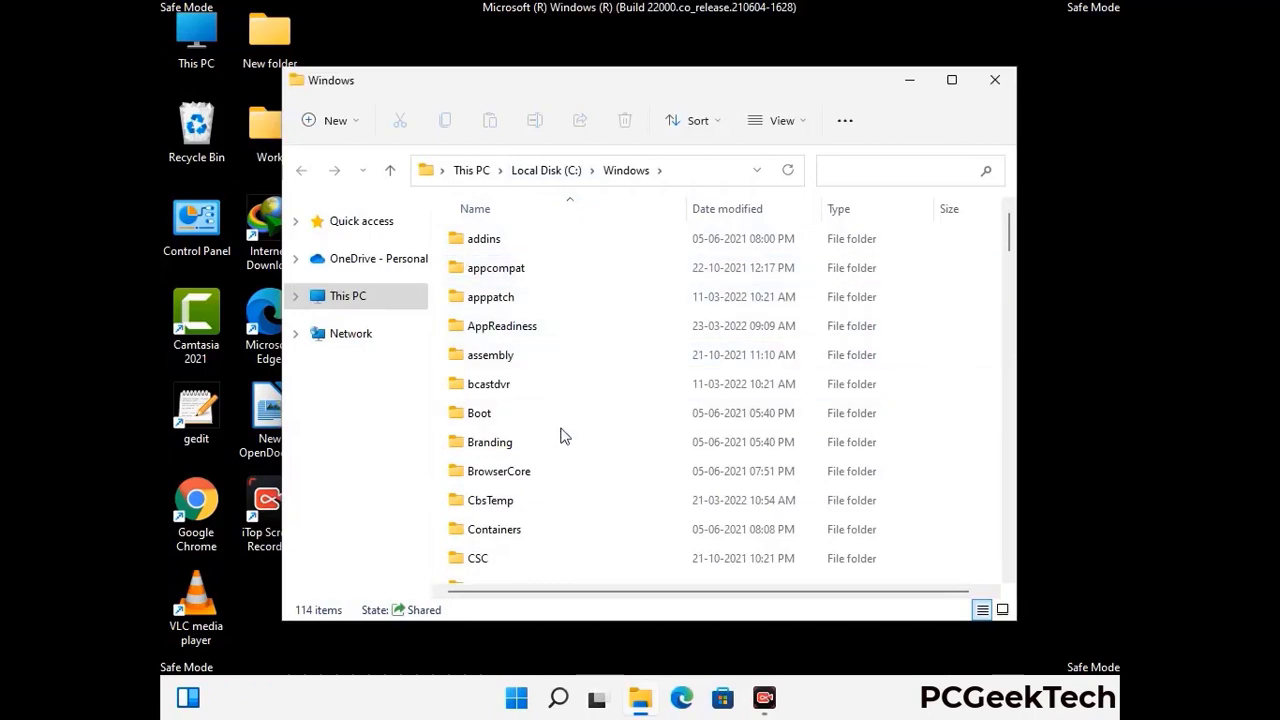
scroll(562, 440, "down", 1)
scroll(562, 443, "down", 3)
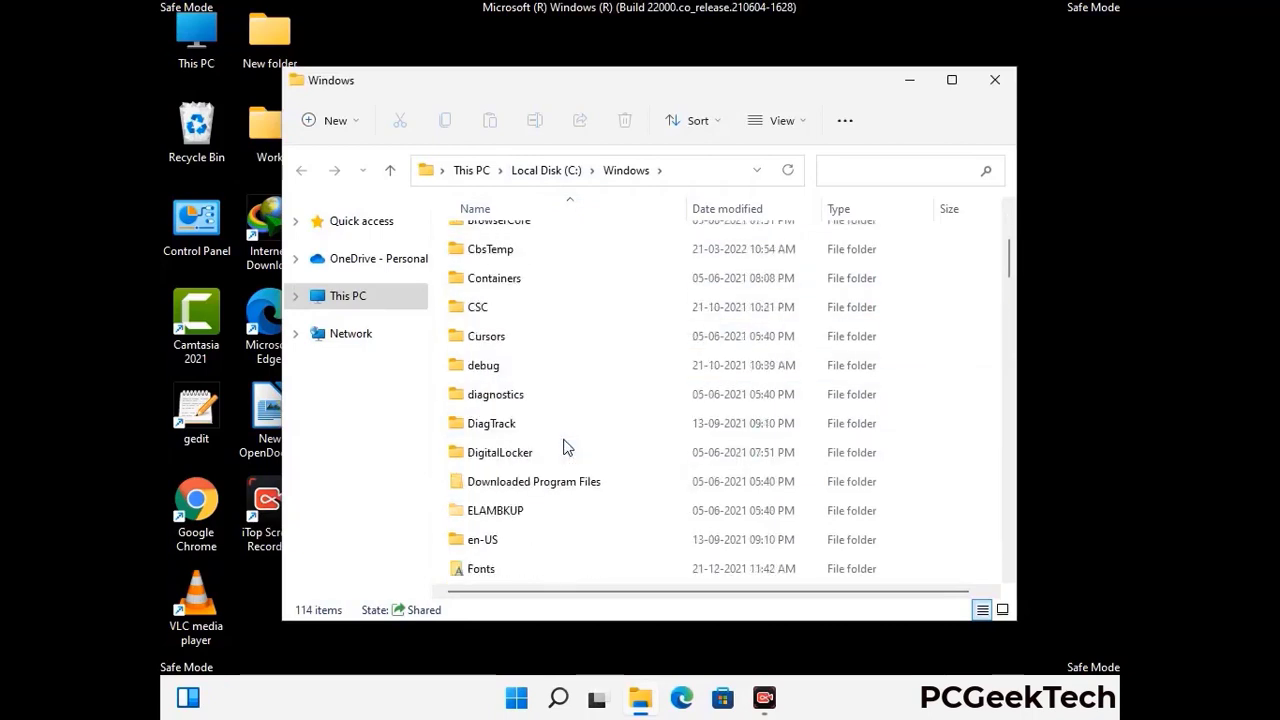
scroll(563, 450, "down", 5)
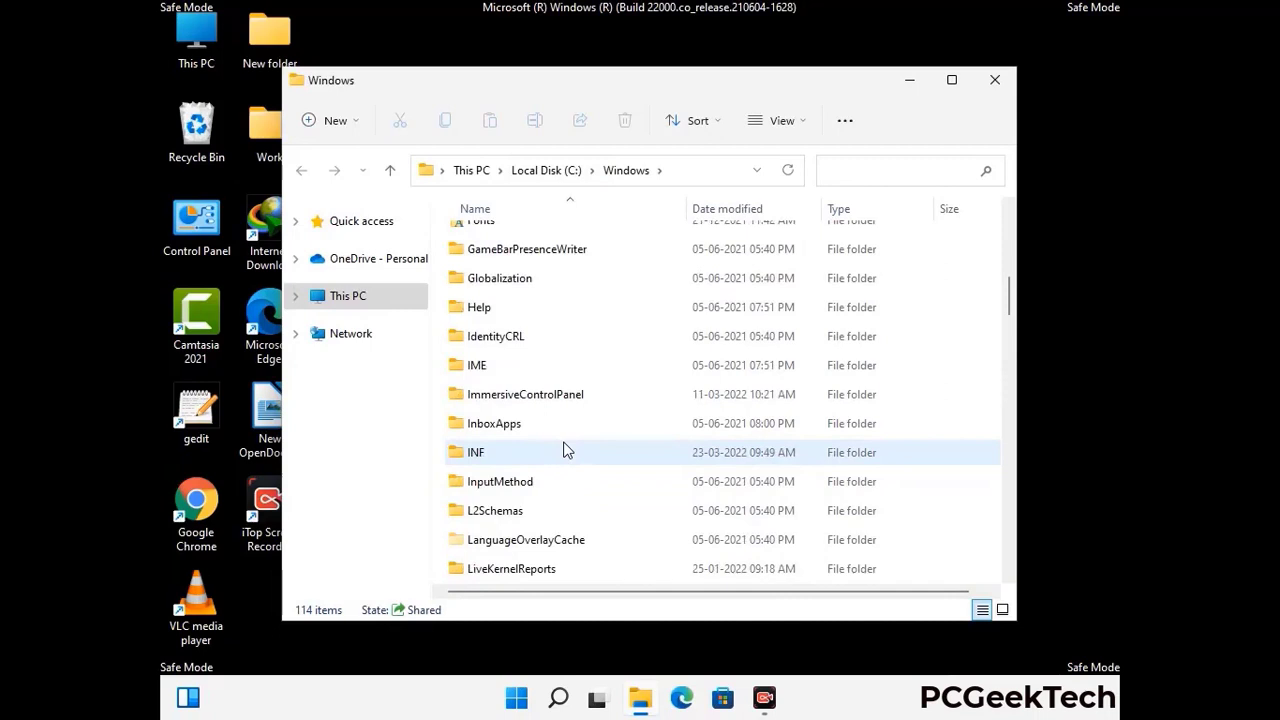
scroll(563, 451, "down", 4)
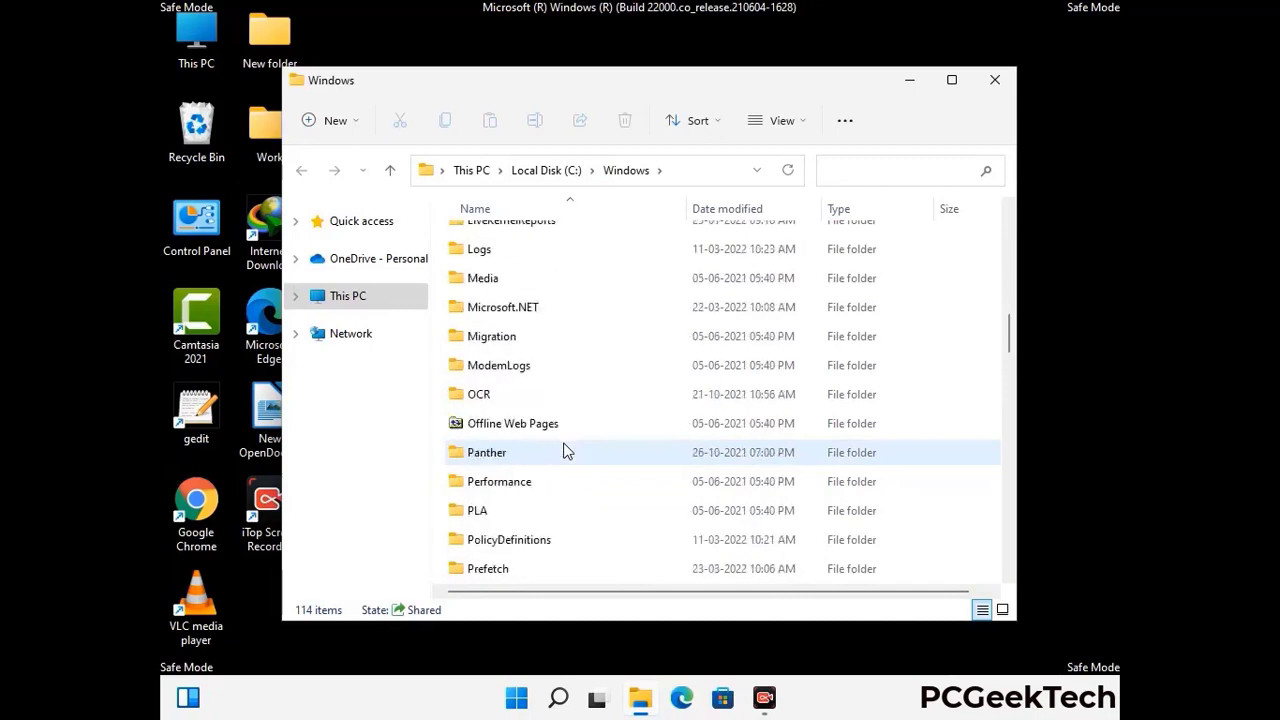
scroll(563, 451, "down", 6)
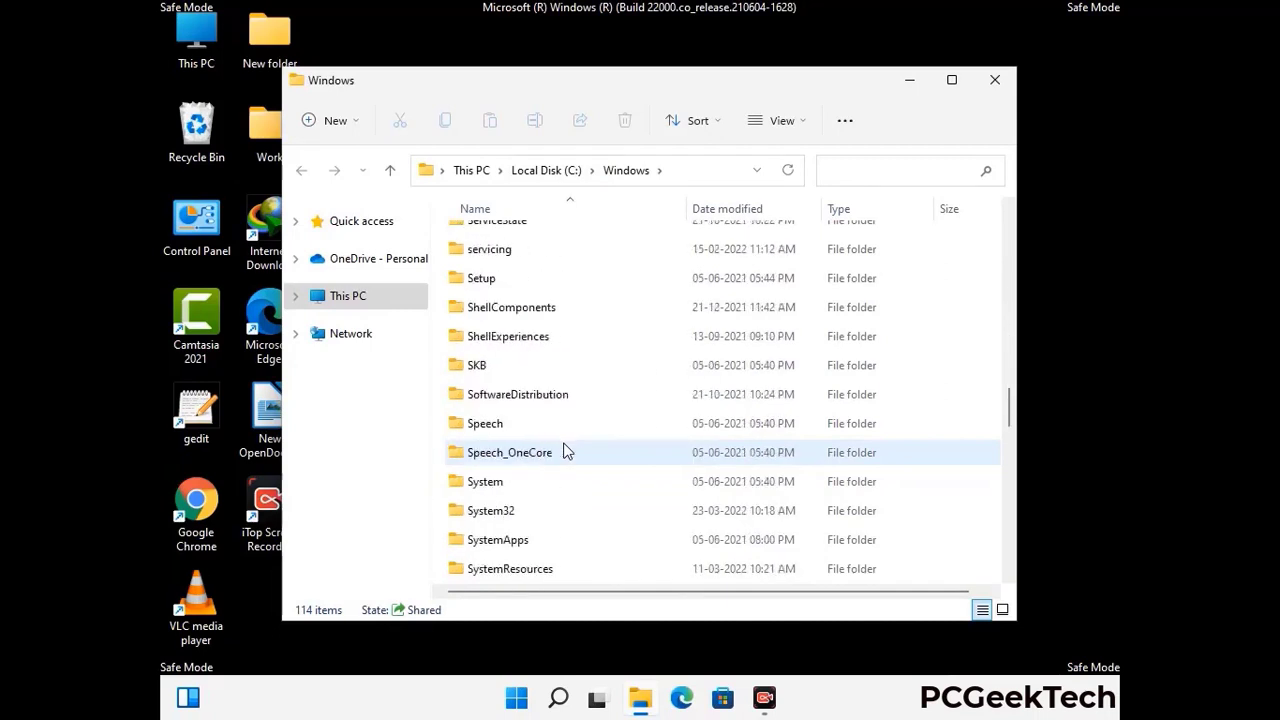
scroll(563, 451, "down", 6)
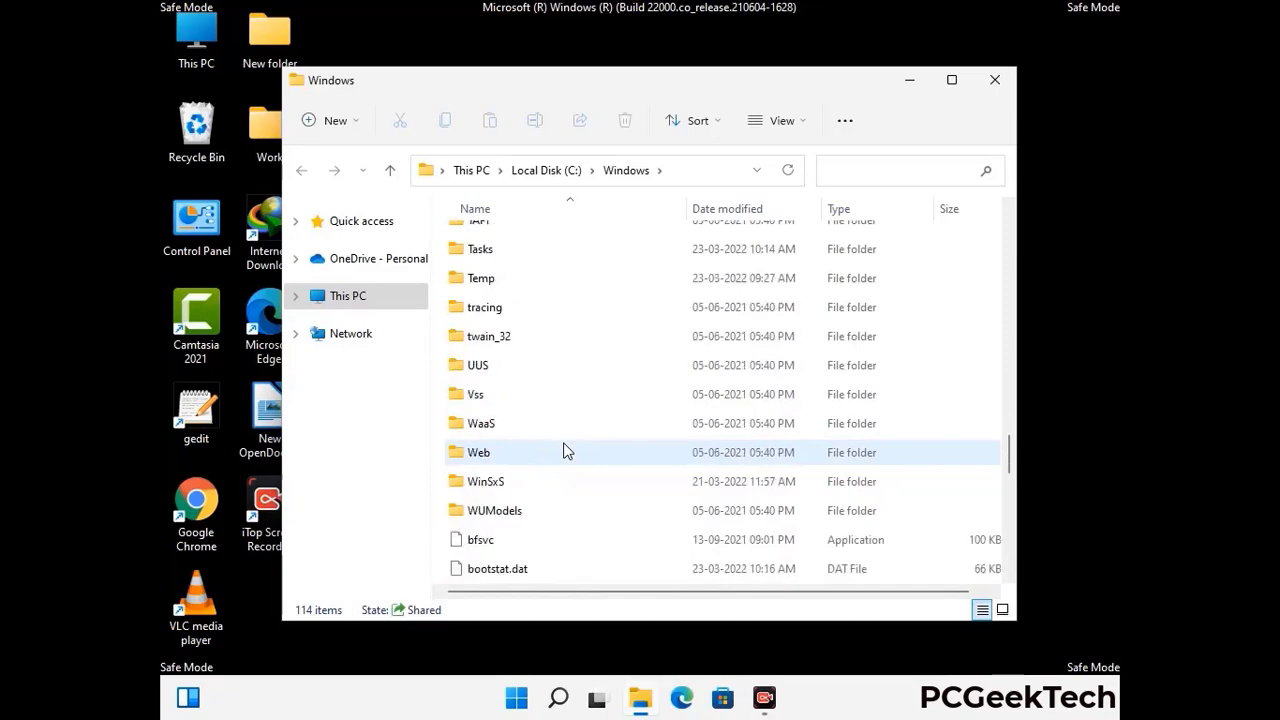
scroll(563, 451, "down", 10)
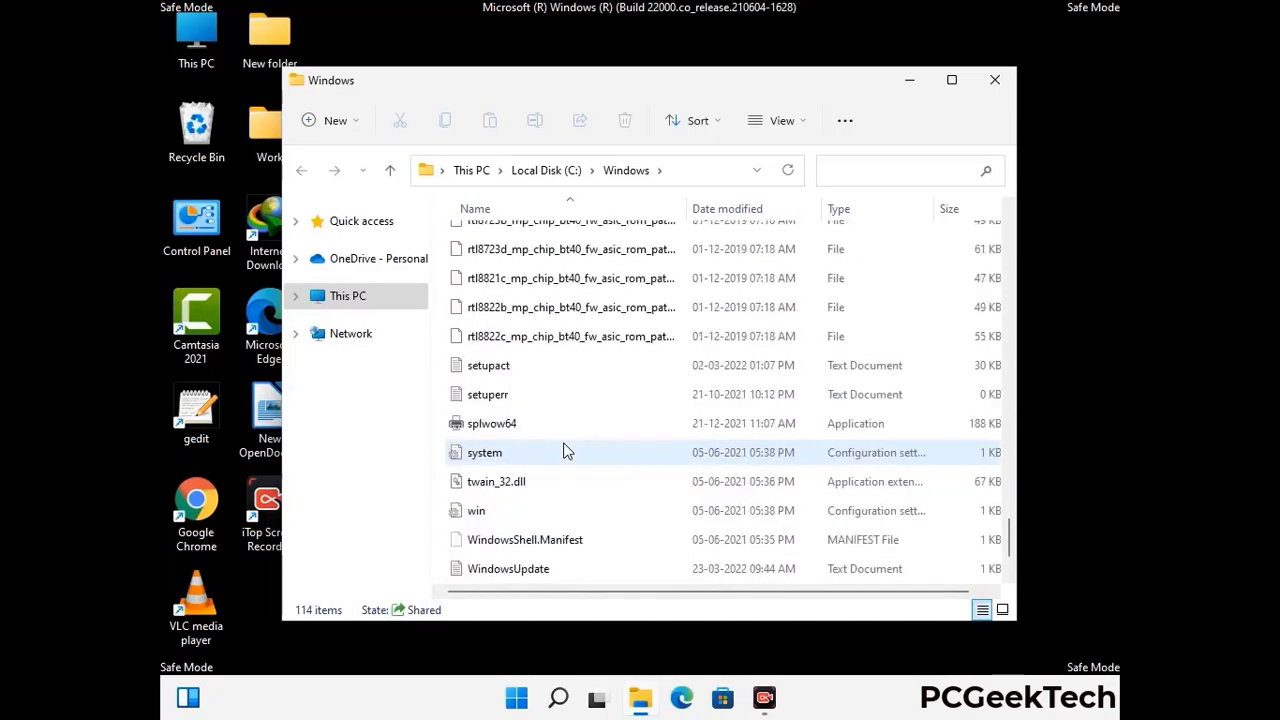
scroll(563, 451, "up", 11)
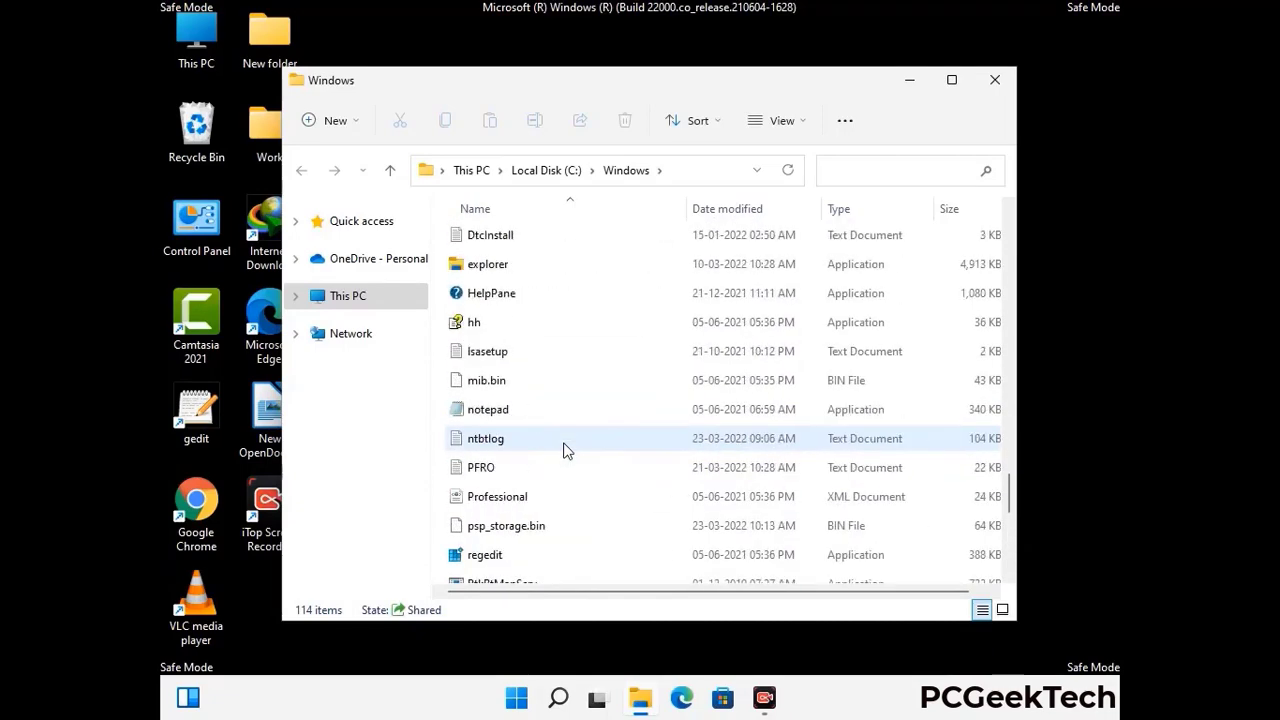
scroll(563, 451, "up", 3)
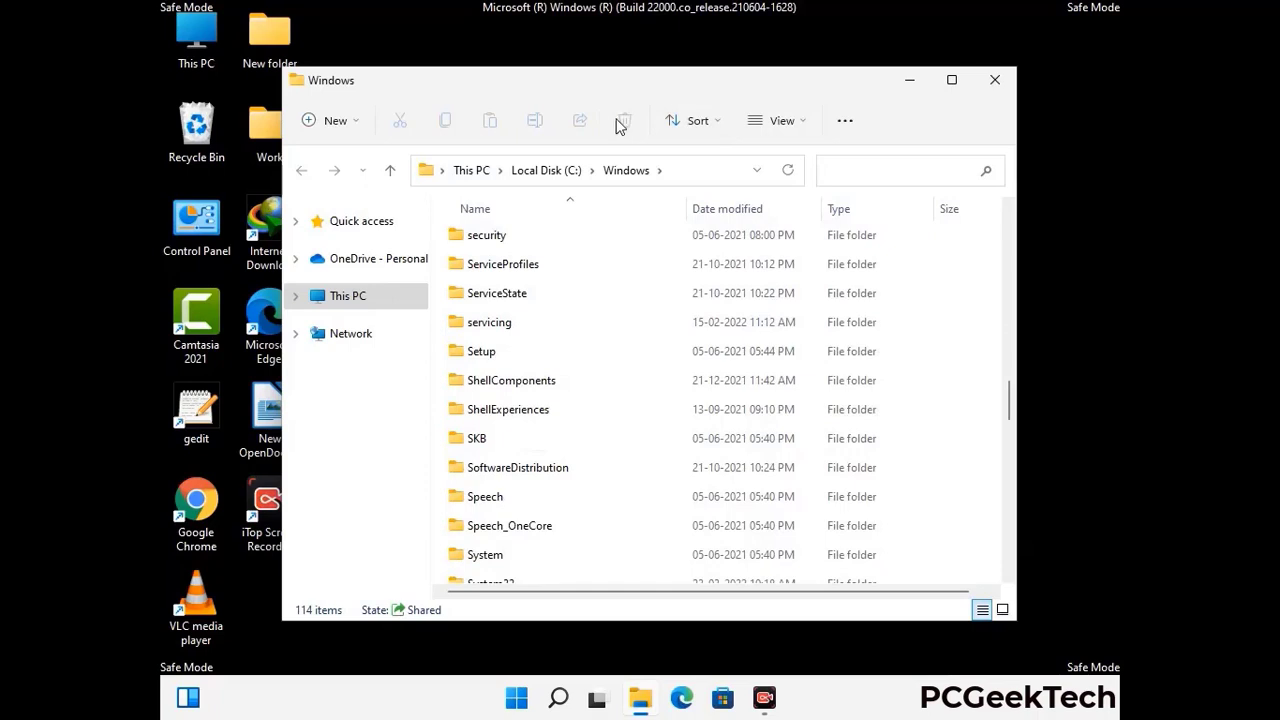
left_click(1000, 82)
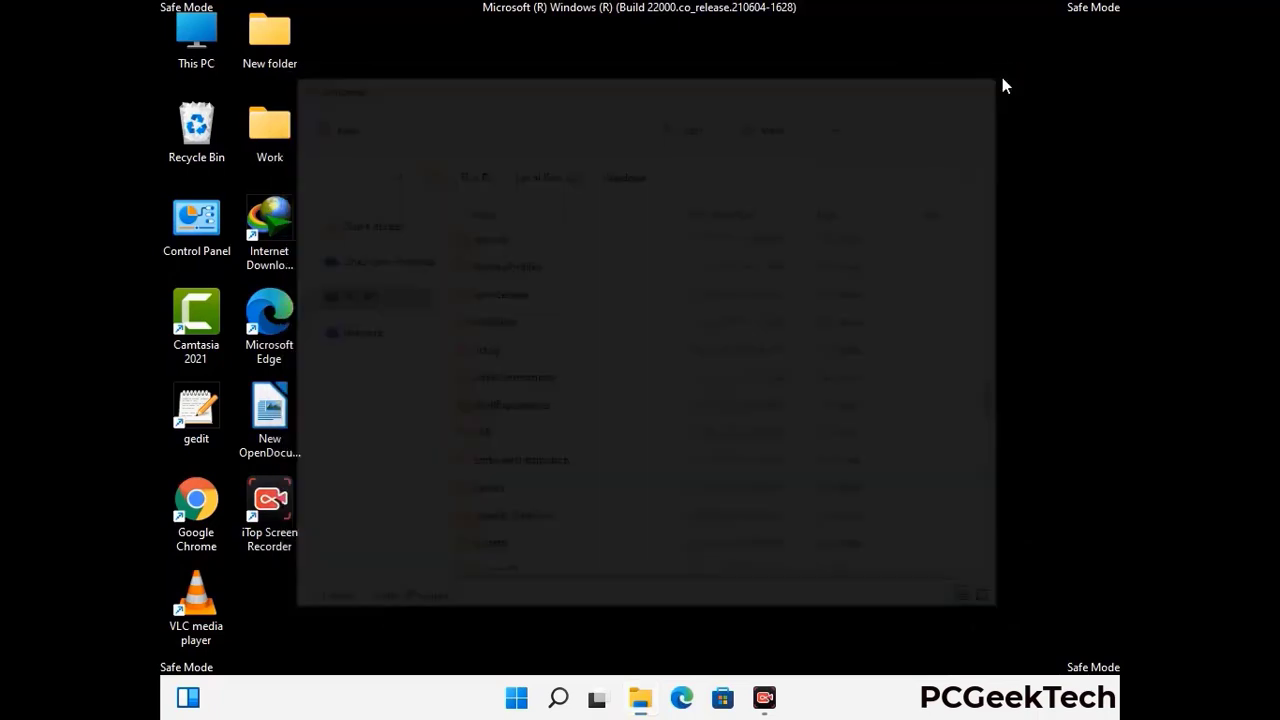
- Open the user's Temp folder by running %temp%
key("super+r")
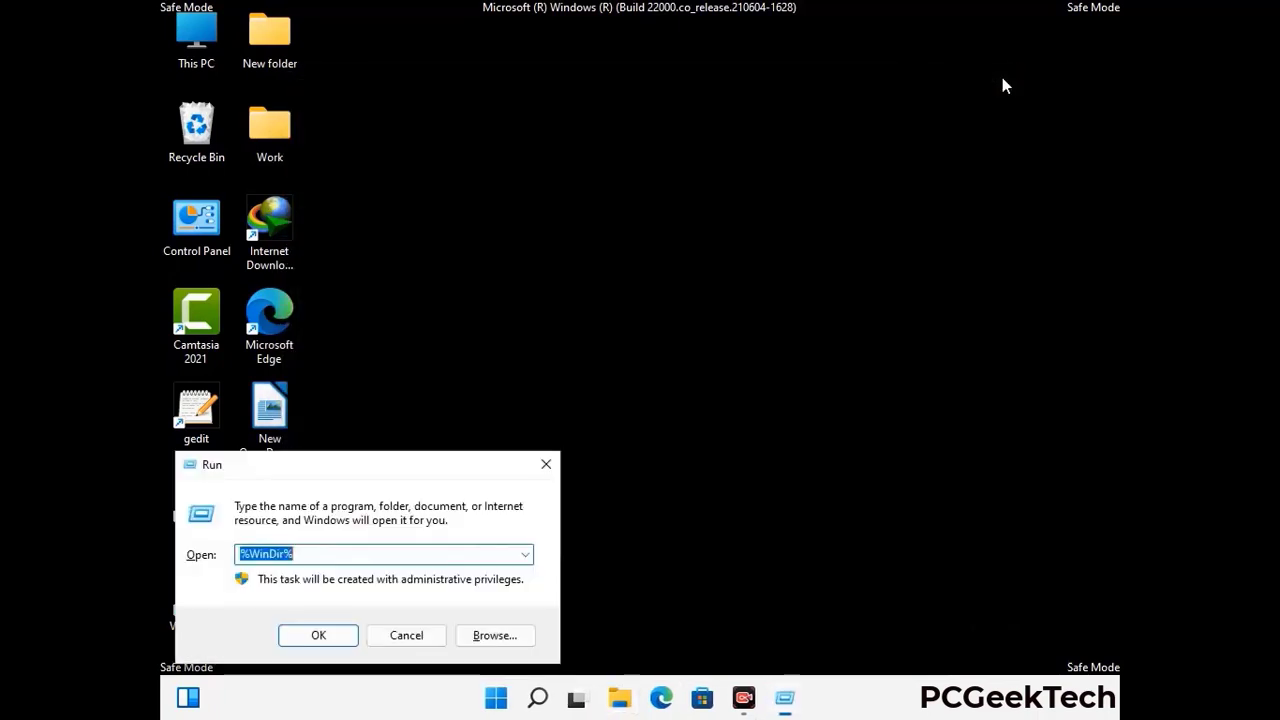
left_click_drag(423, 468, 723, 171)
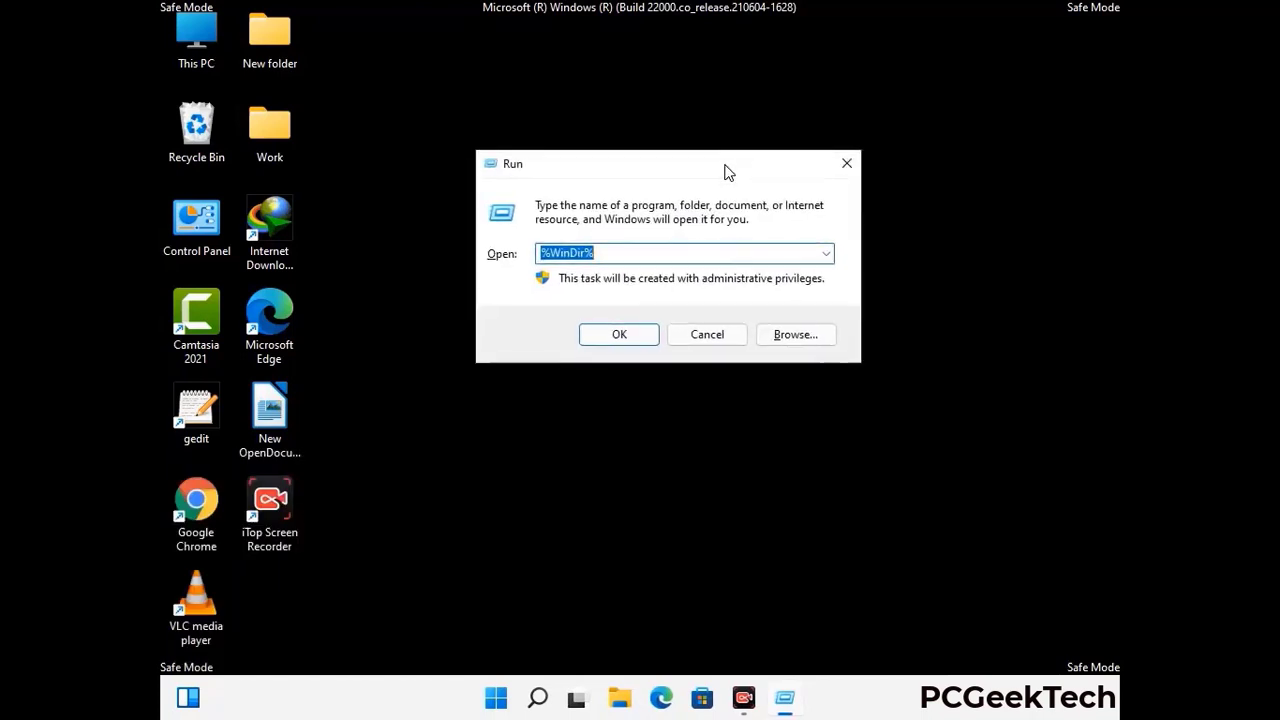
type("%temp%")
left_click(728, 172)
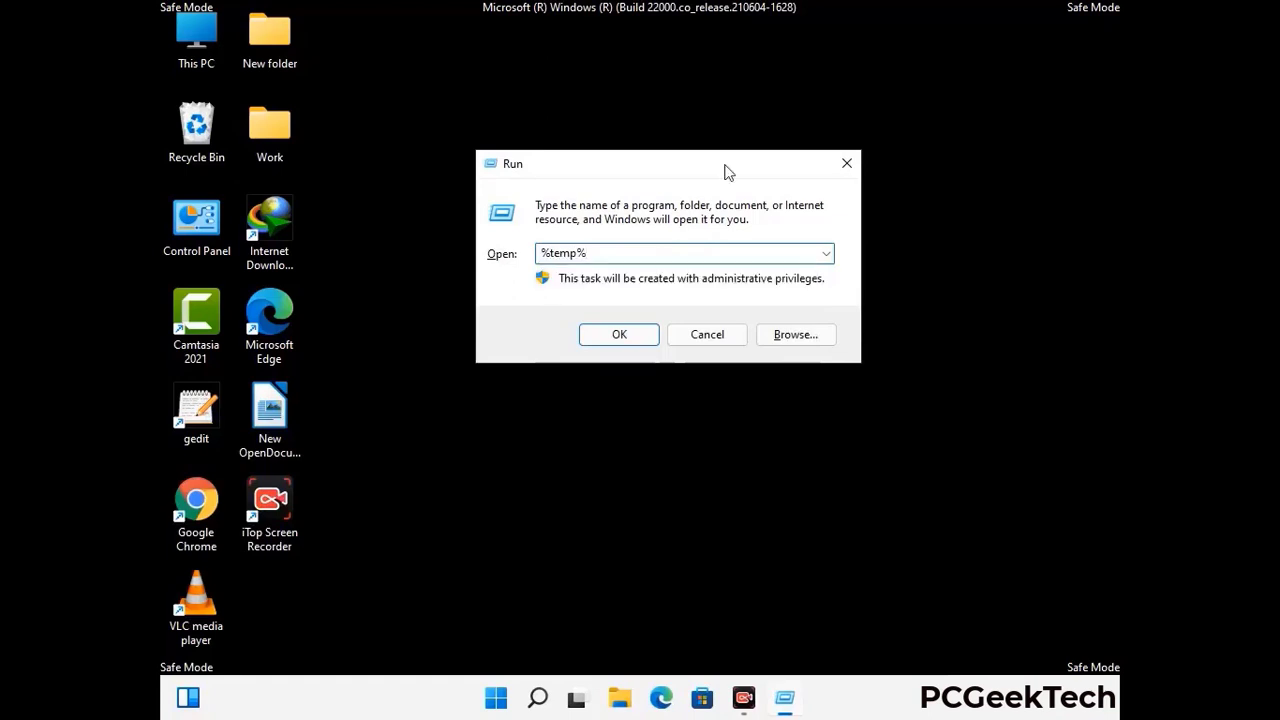
left_click(640, 333)
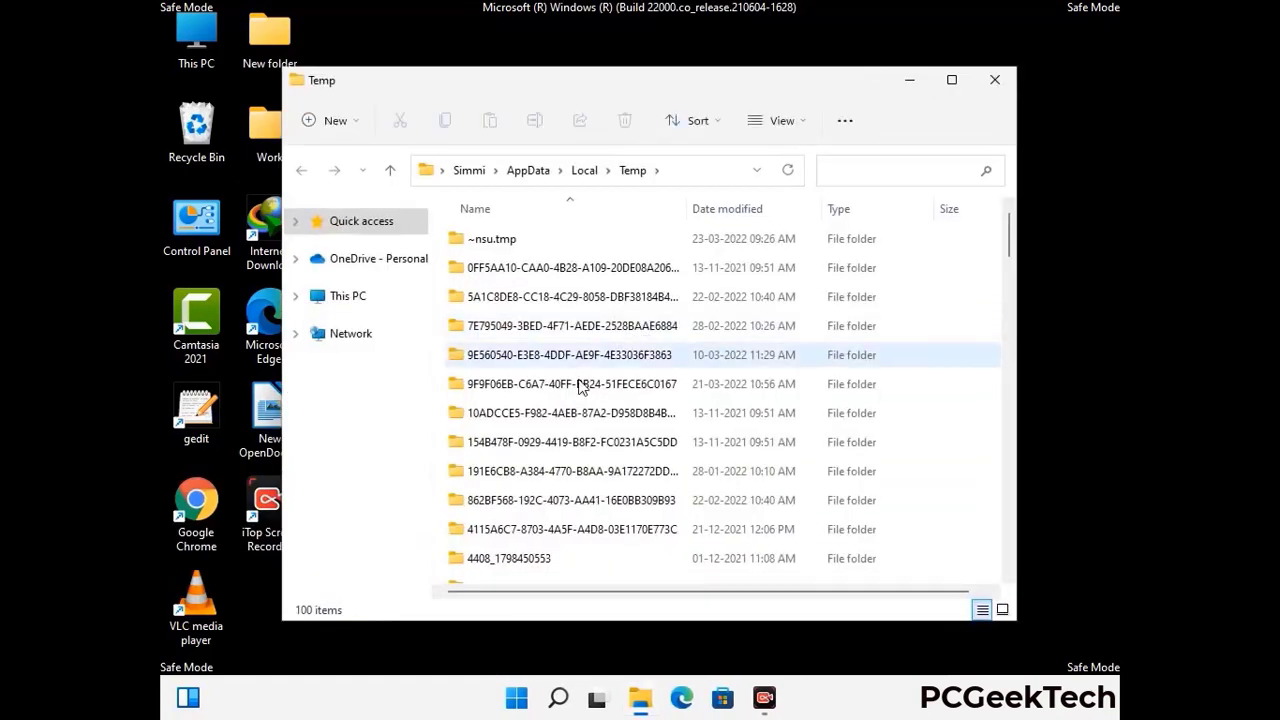
- Select and delete all 100 Temp items, then close the window
left_click(580, 384)
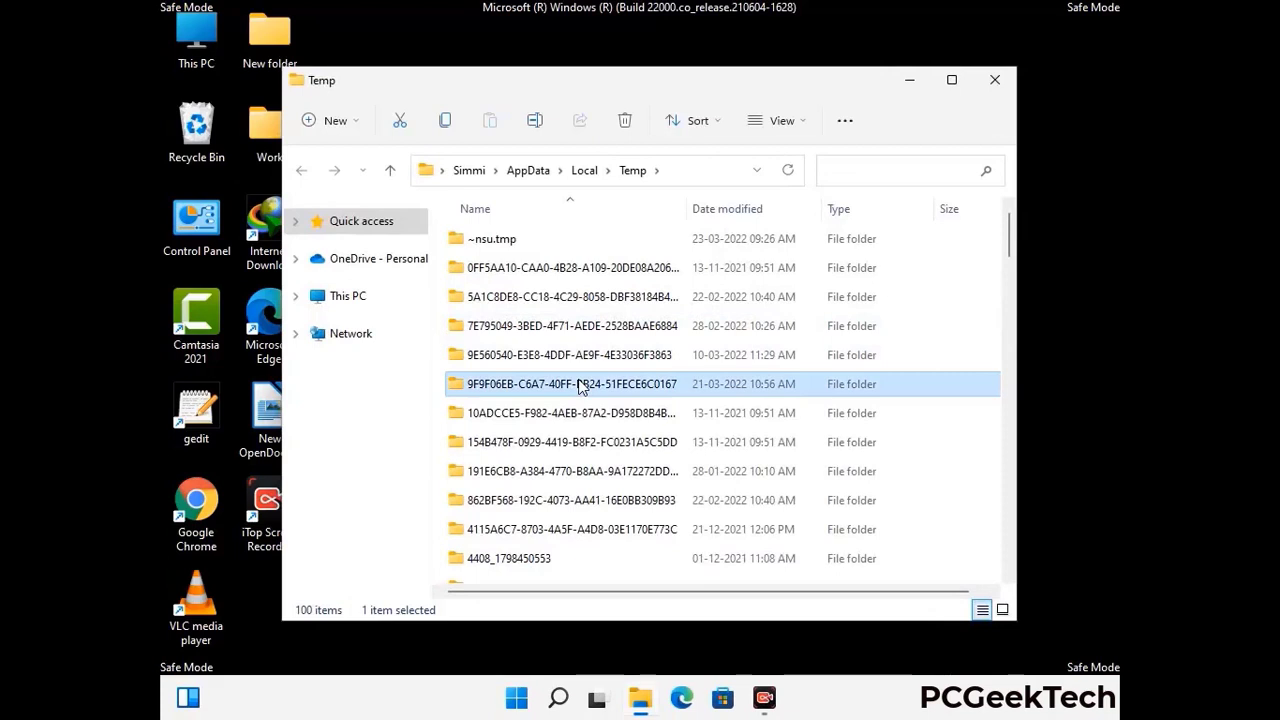
key("ctrl+a")
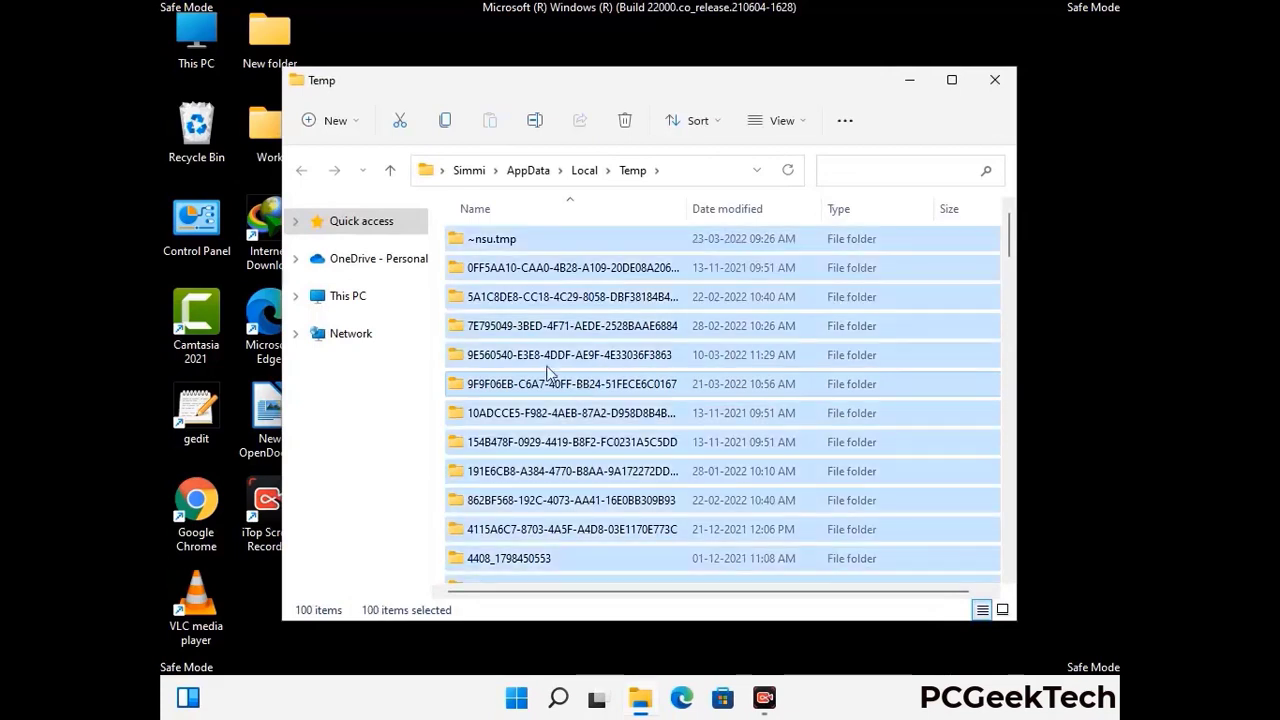
left_click(626, 121)
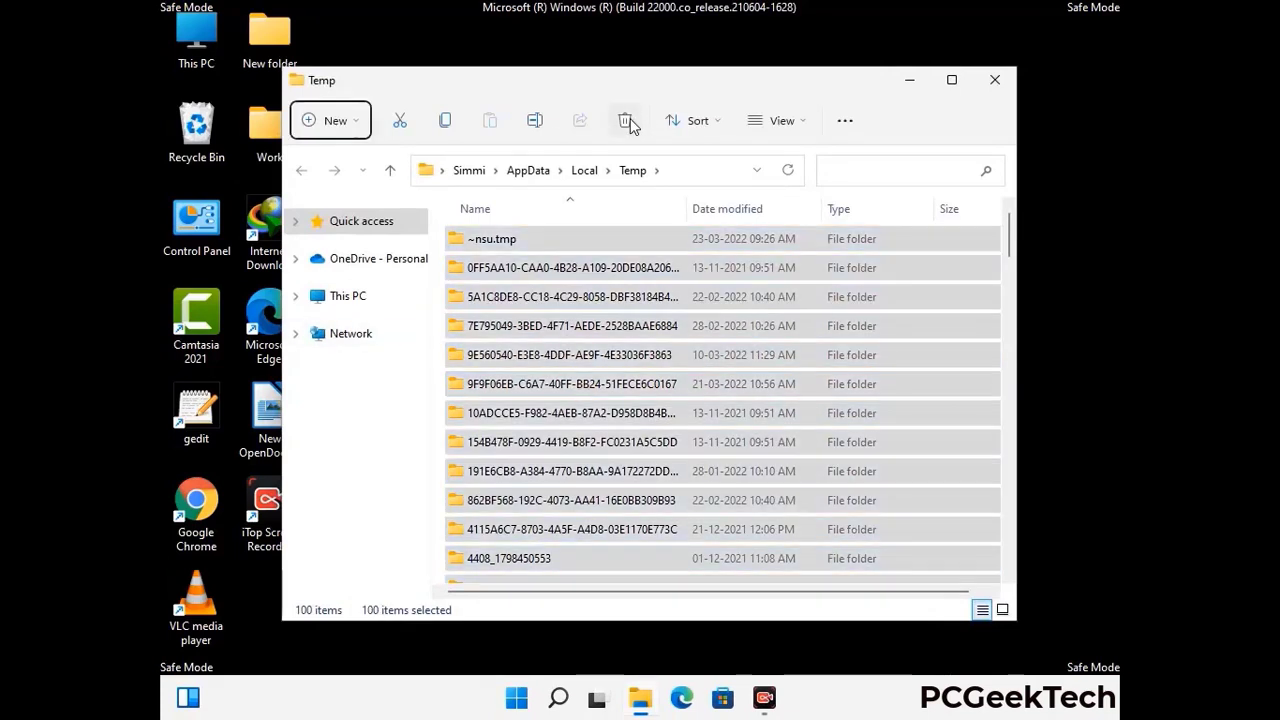
left_click(995, 80)
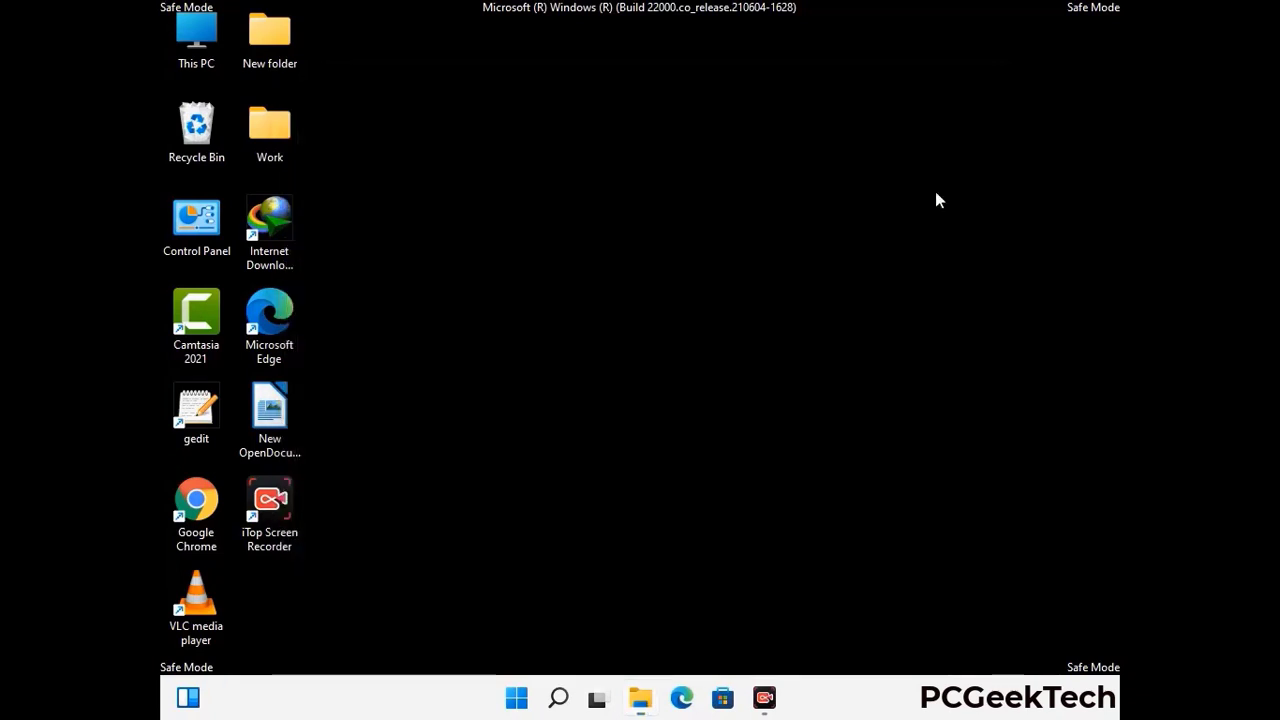
- Open C:\Windows\Temp by running temp from the Run box
key("super+r")
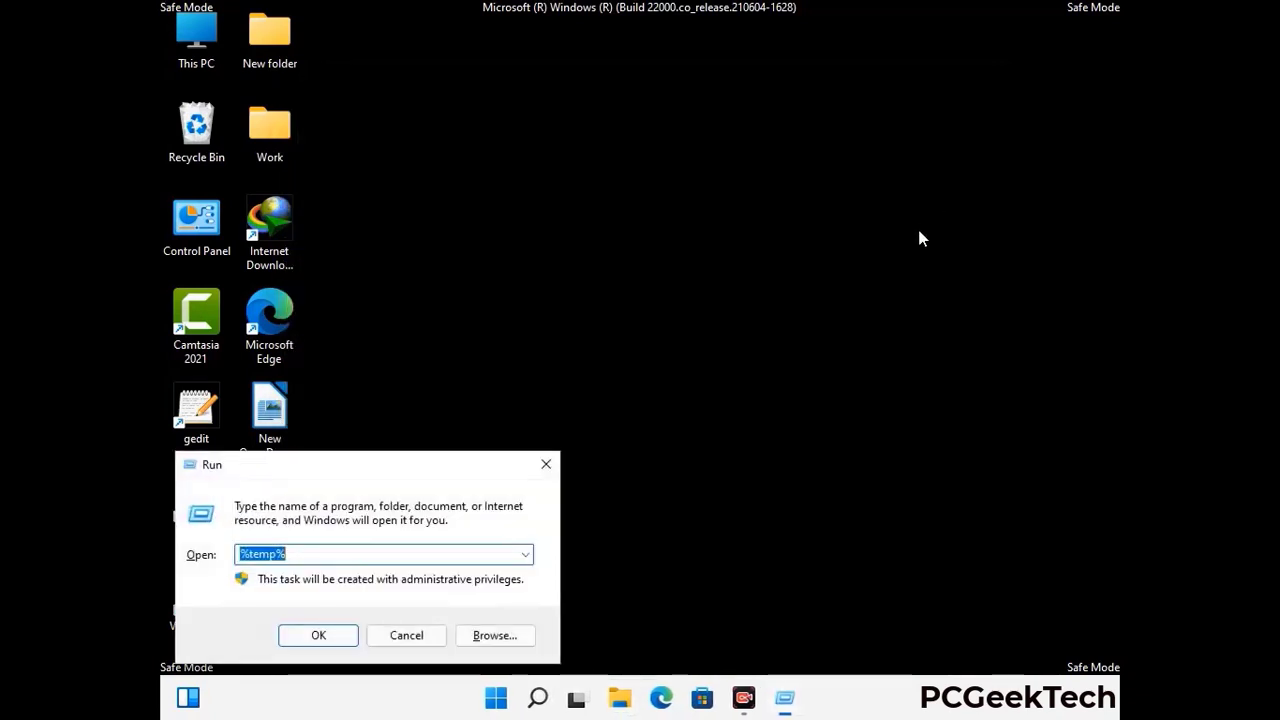
left_click_drag(434, 460, 729, 182)
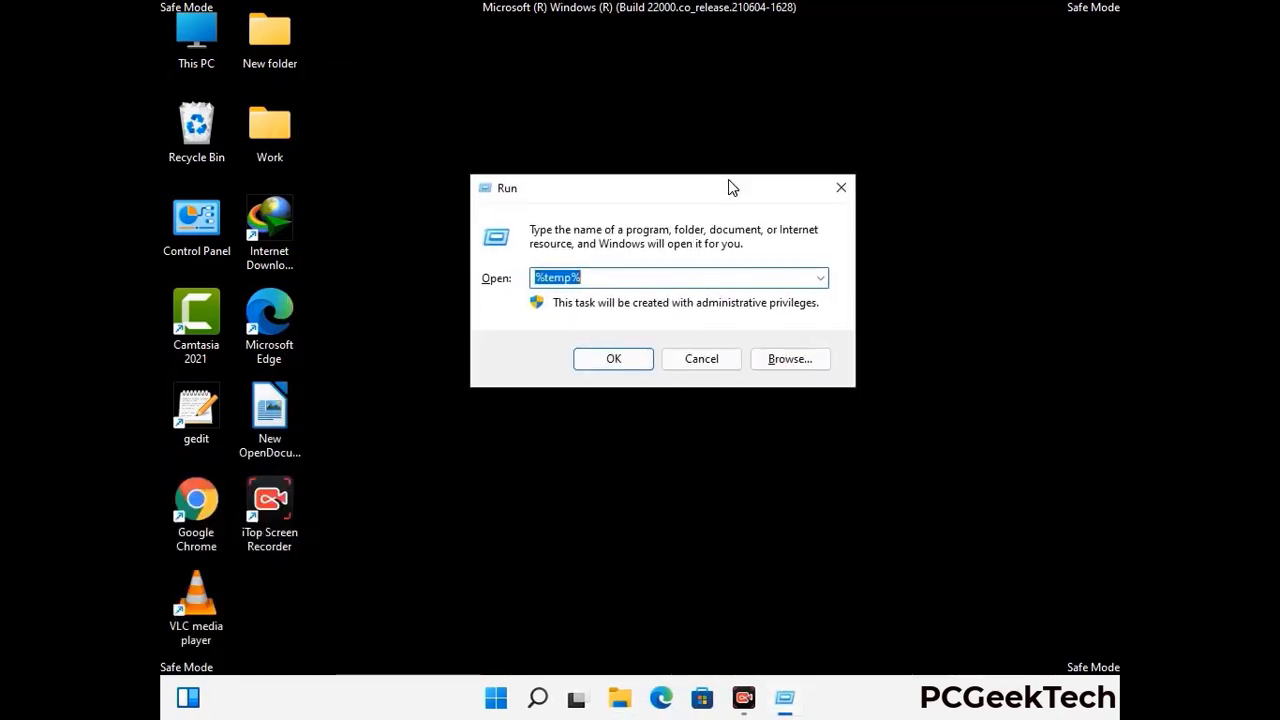
type("temp")
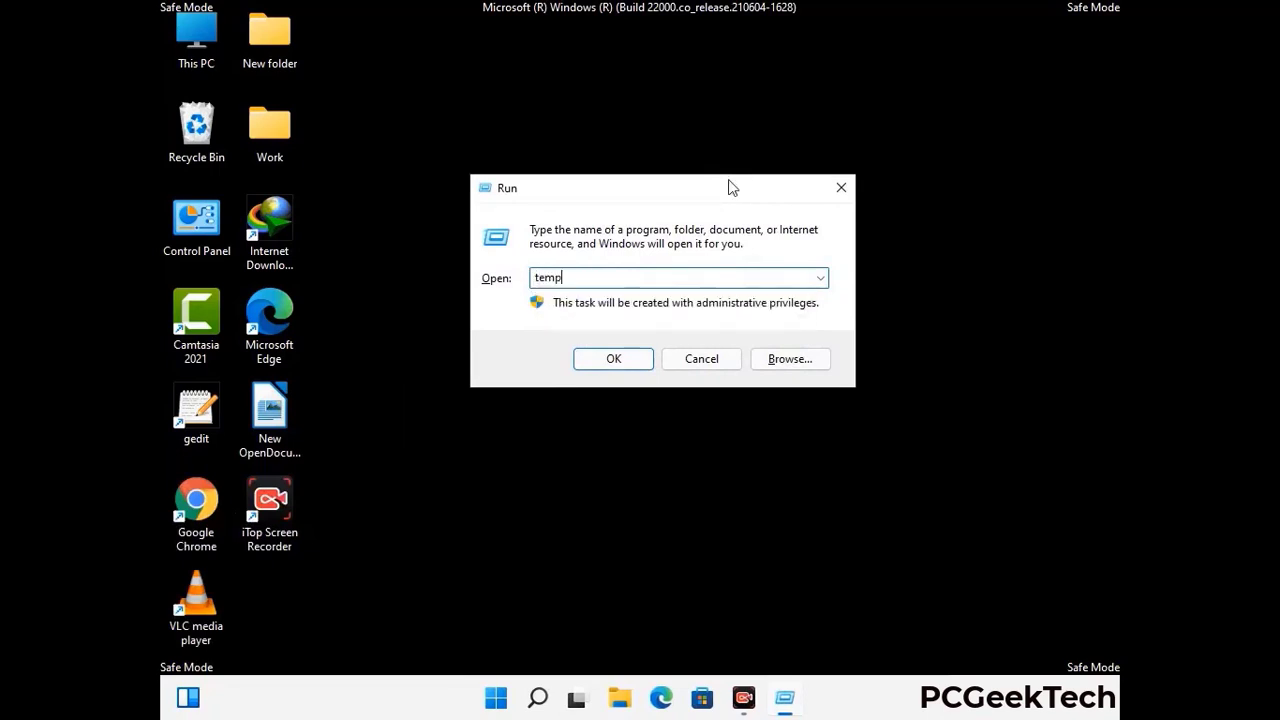
key("Return")
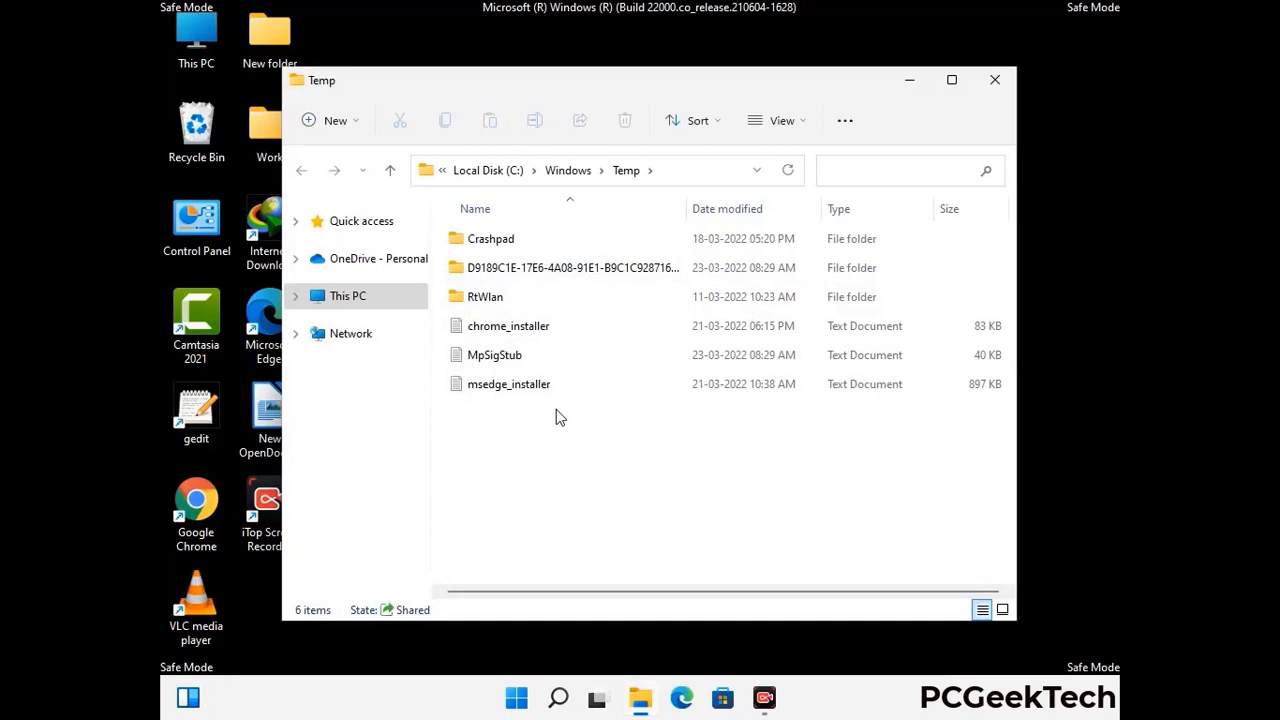
- Select and delete all six items, then close the window
key("ctrl+a")
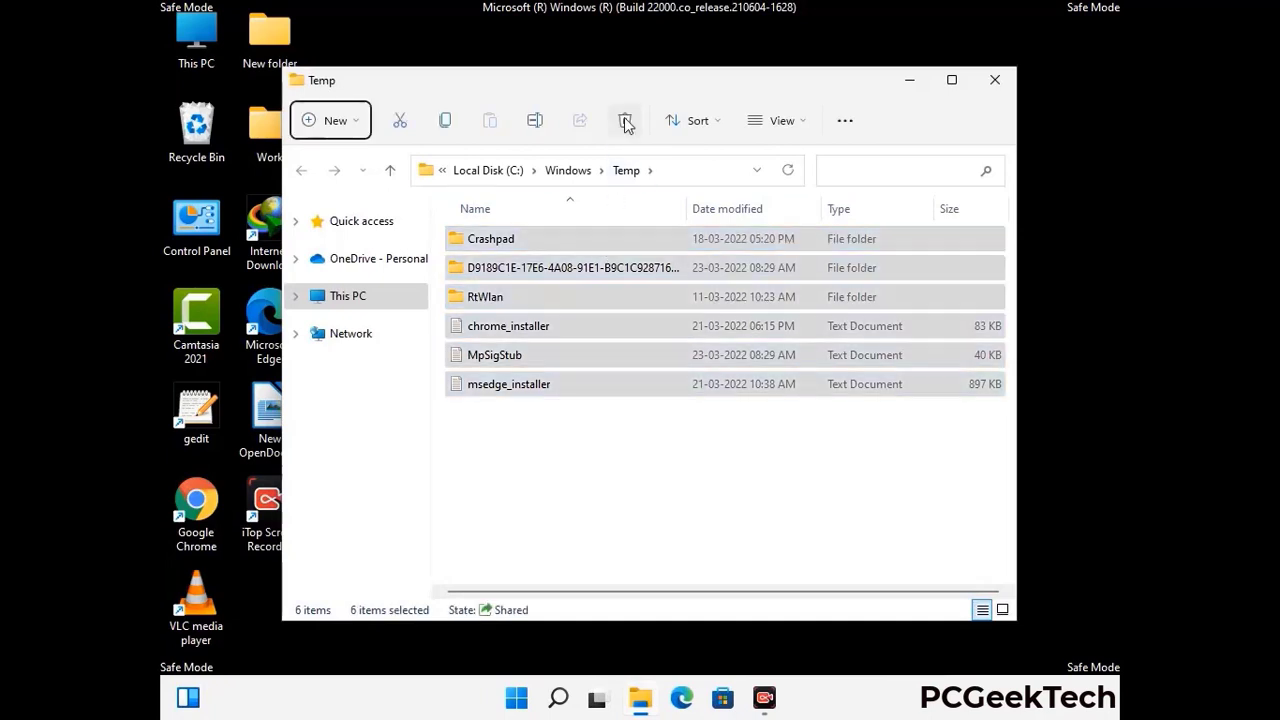
left_click(625, 121)
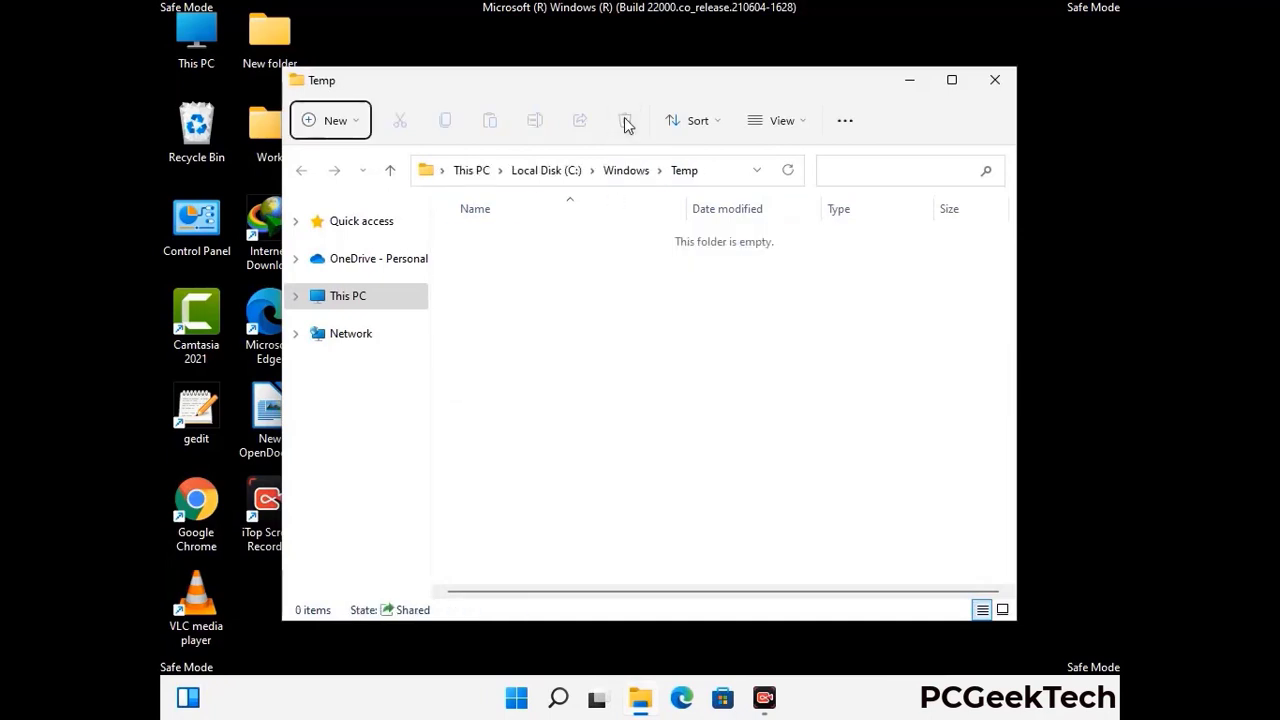
left_click(994, 80)
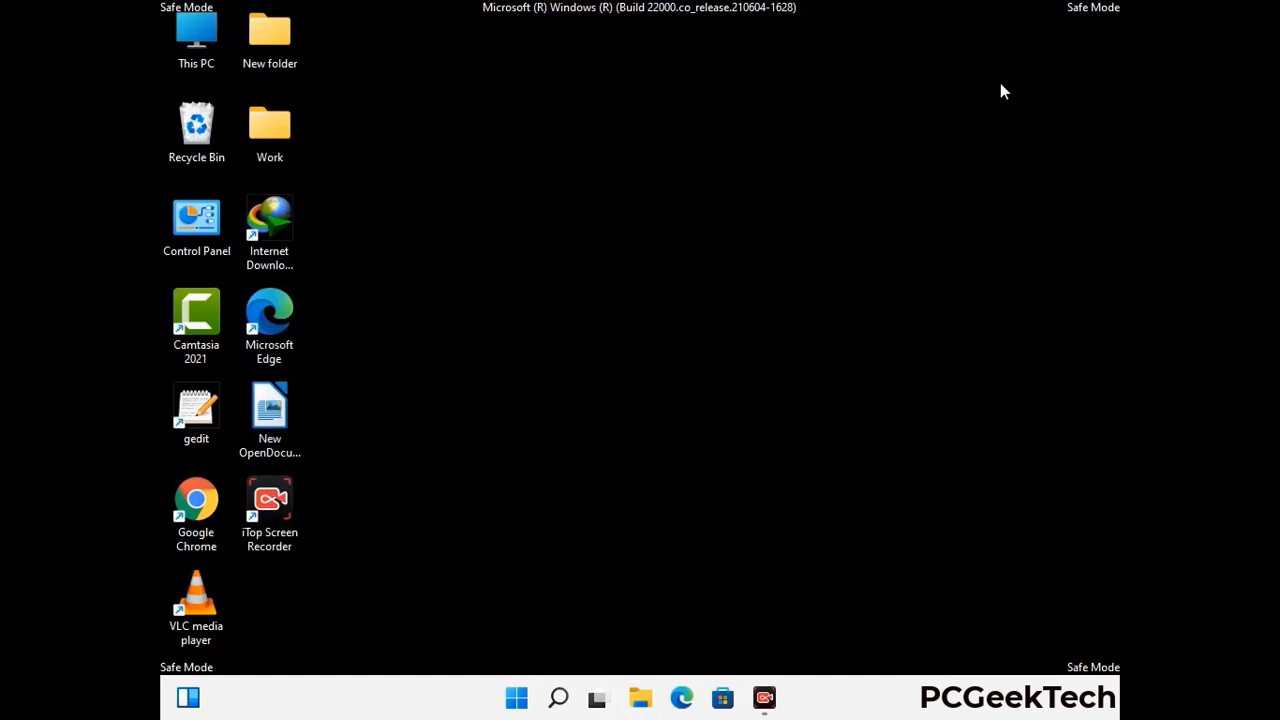
- Launch regedit and expand HKEY_CURRENT_USER > Software
key("super+r")
left_click_drag(389, 461, 666, 160)
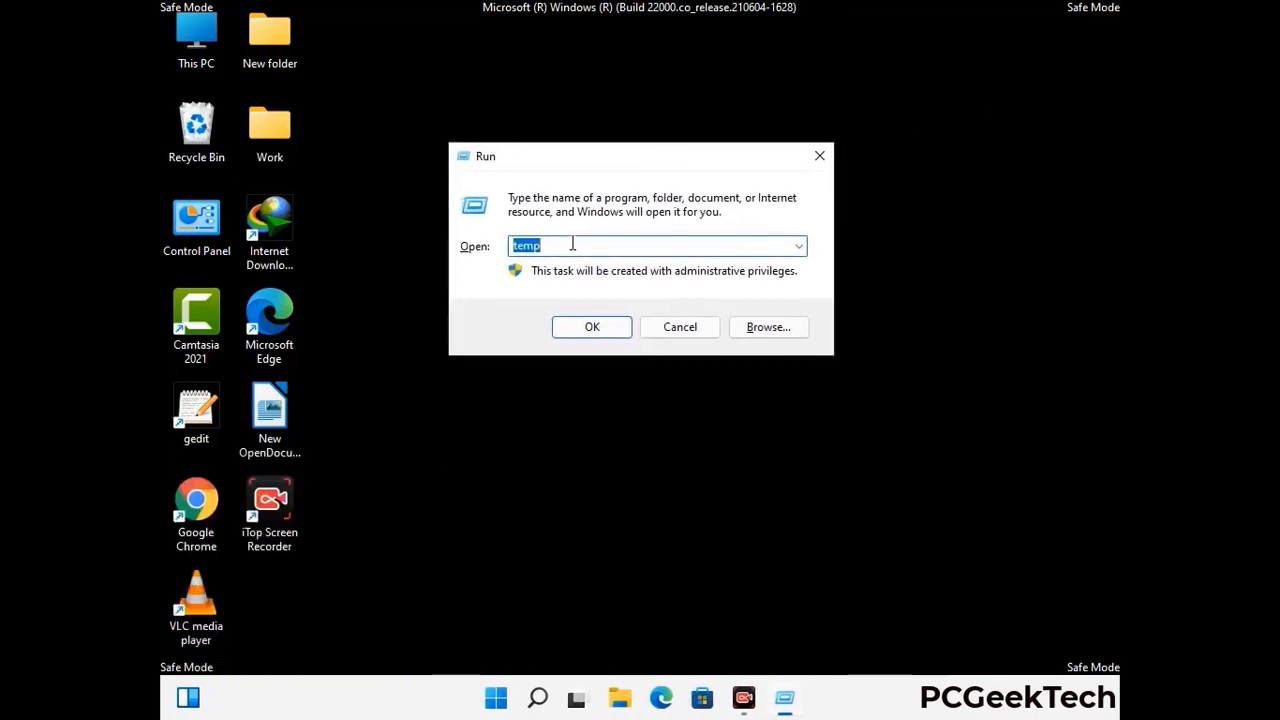
type("regedit")
key("Return")
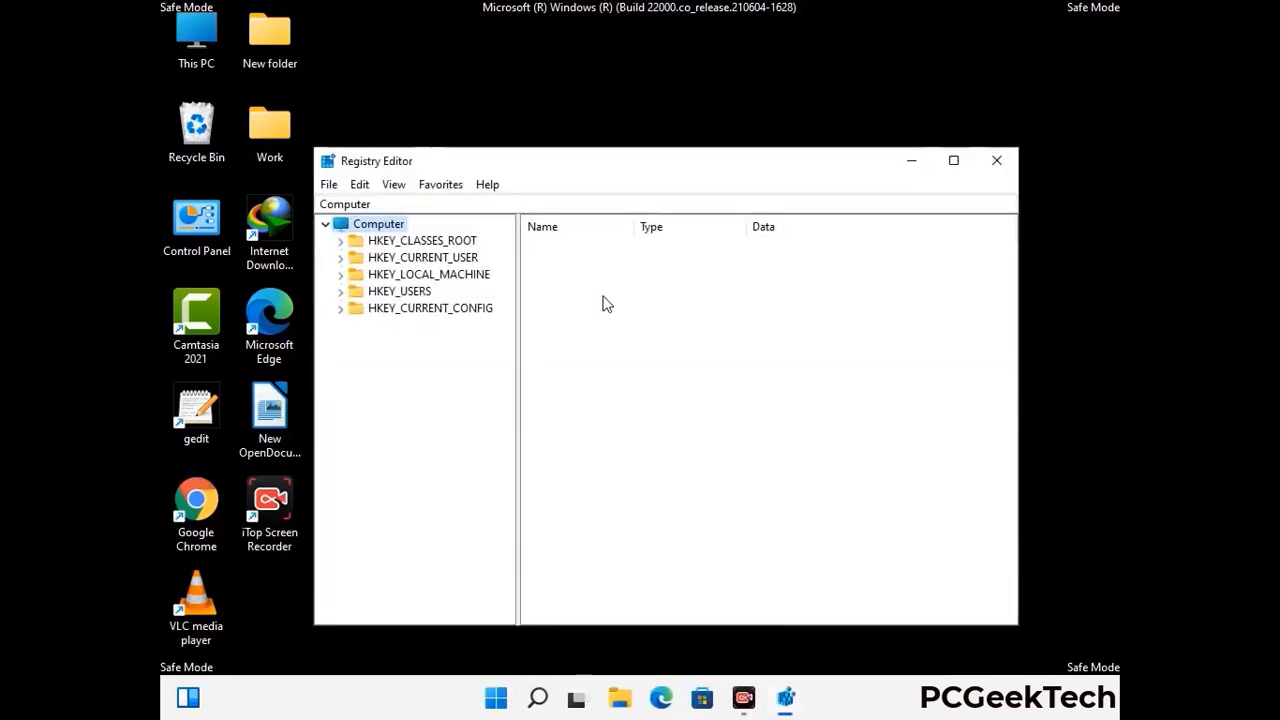
left_click(429, 274)
left_click(340, 257)
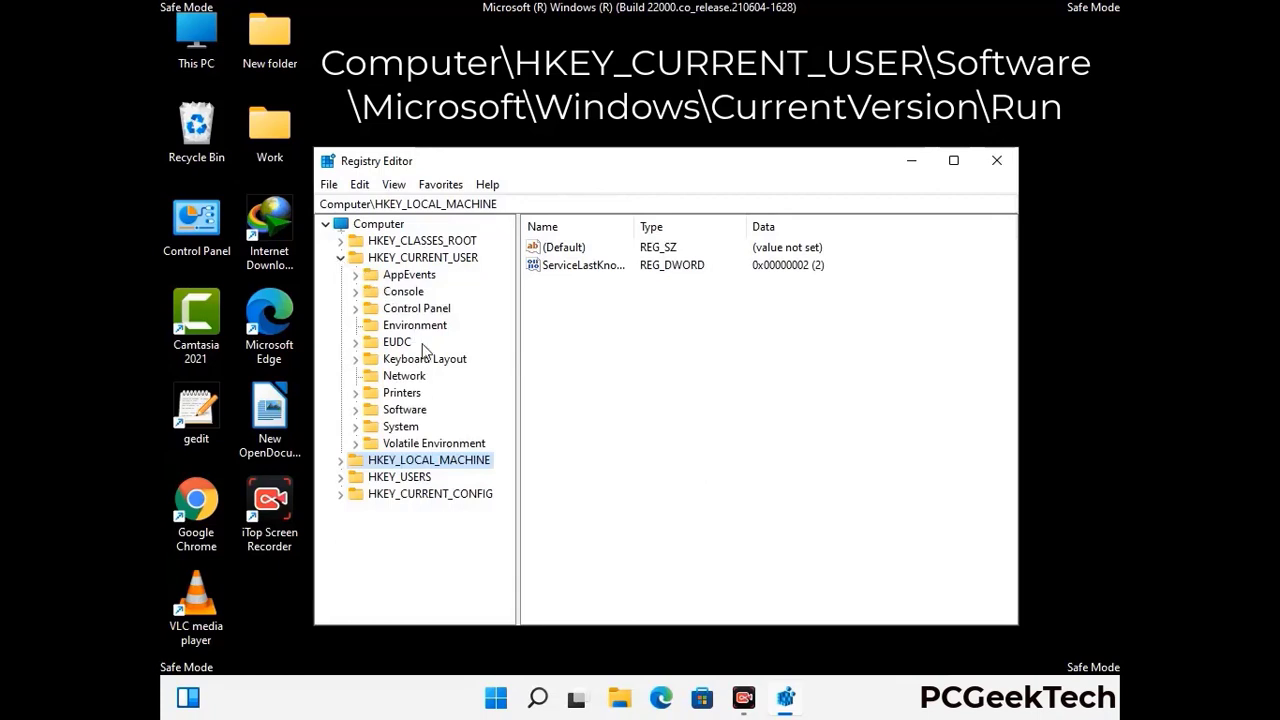
left_click(400, 411)
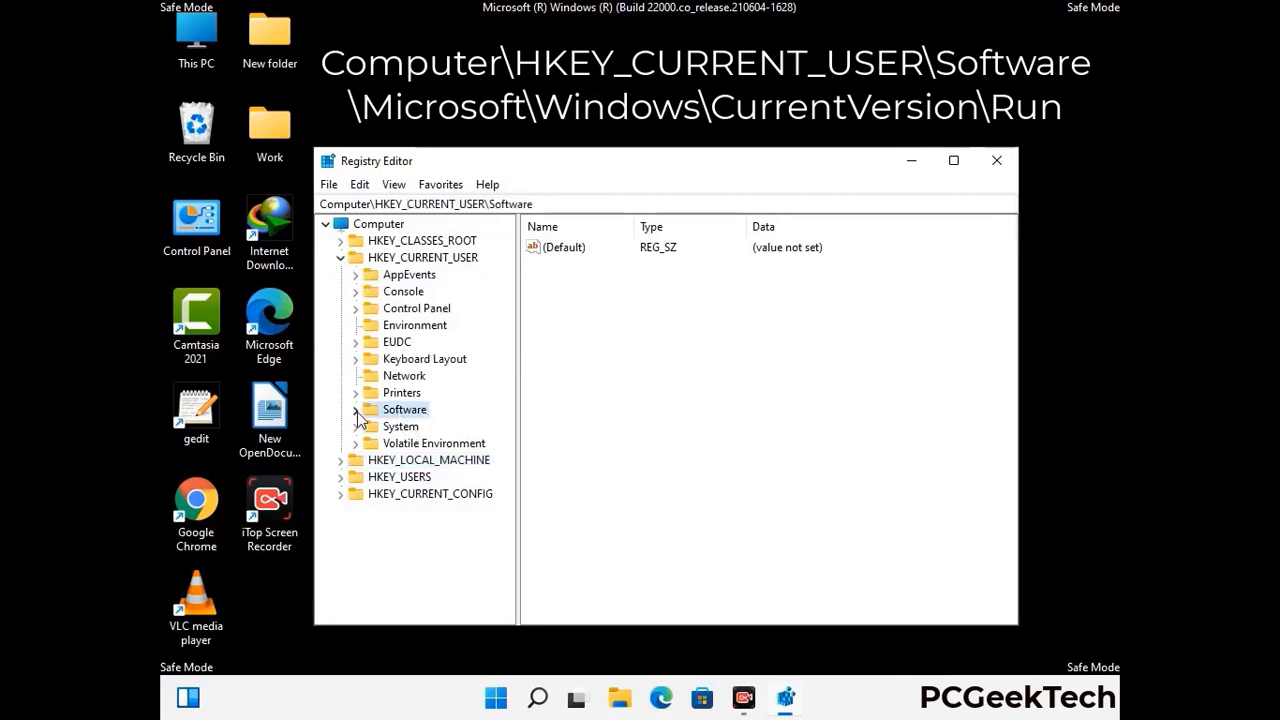
left_click(354, 411)
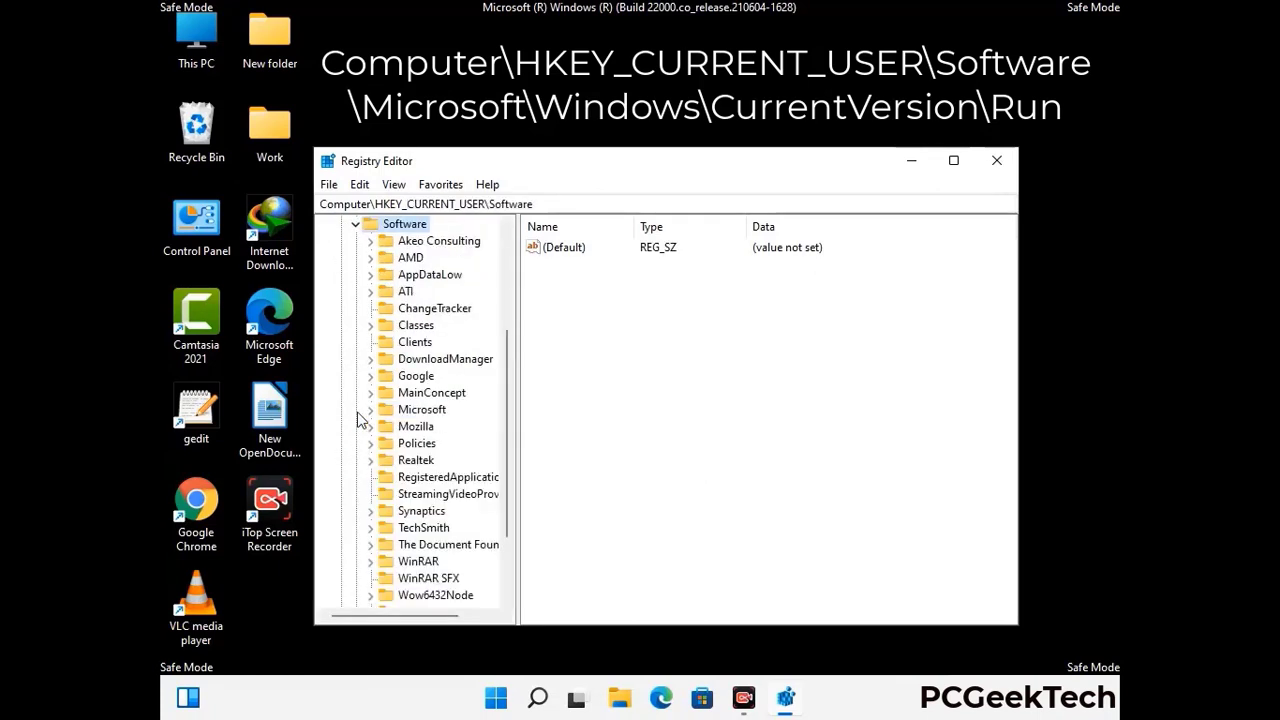
- Expand Microsoft > Windows > CurrentVersion to list its subkeys, including Run
double_click(418, 410)
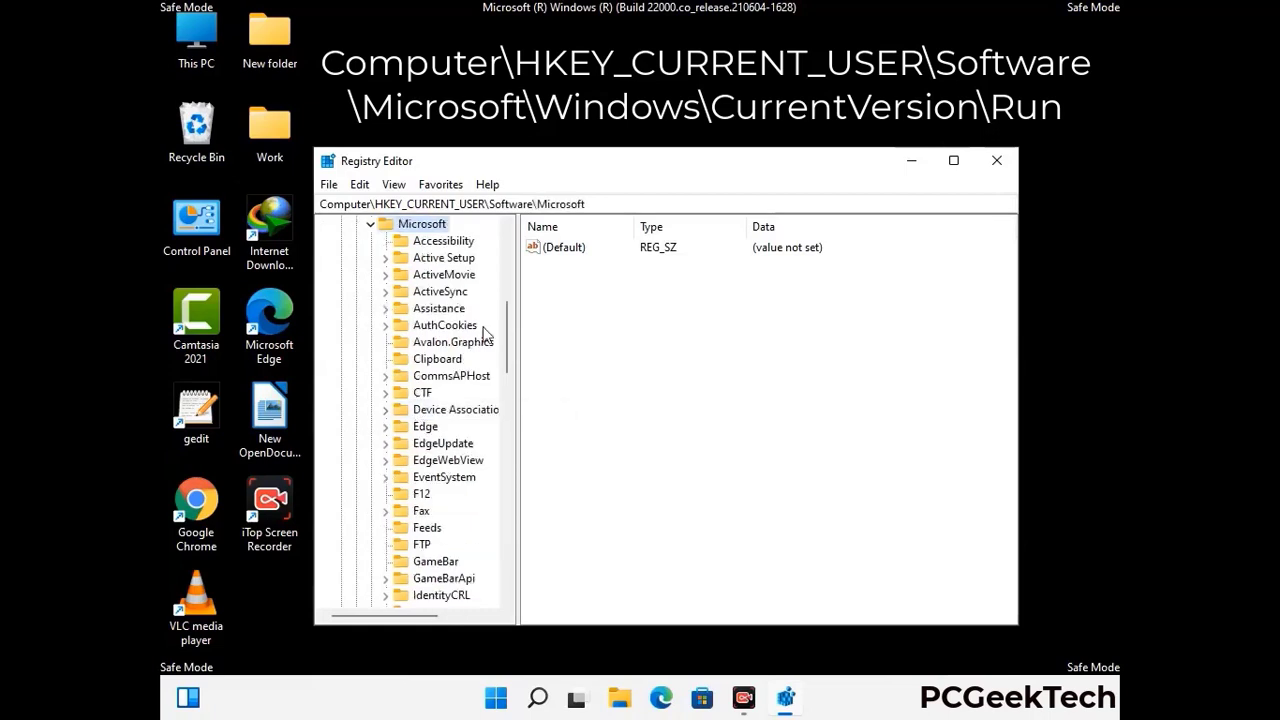
scroll(462, 436, "down", 2)
scroll(462, 436, "down", 2)
scroll(462, 436, "down", 1)
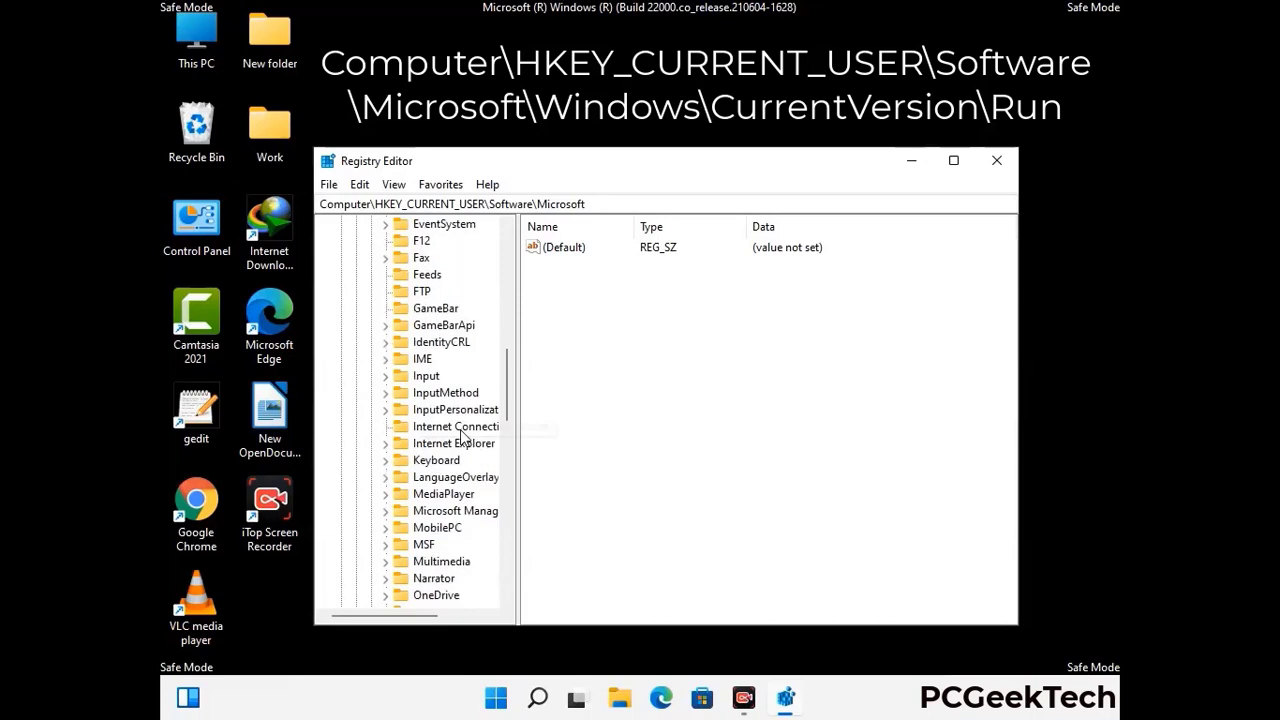
scroll(462, 436, "down", 2)
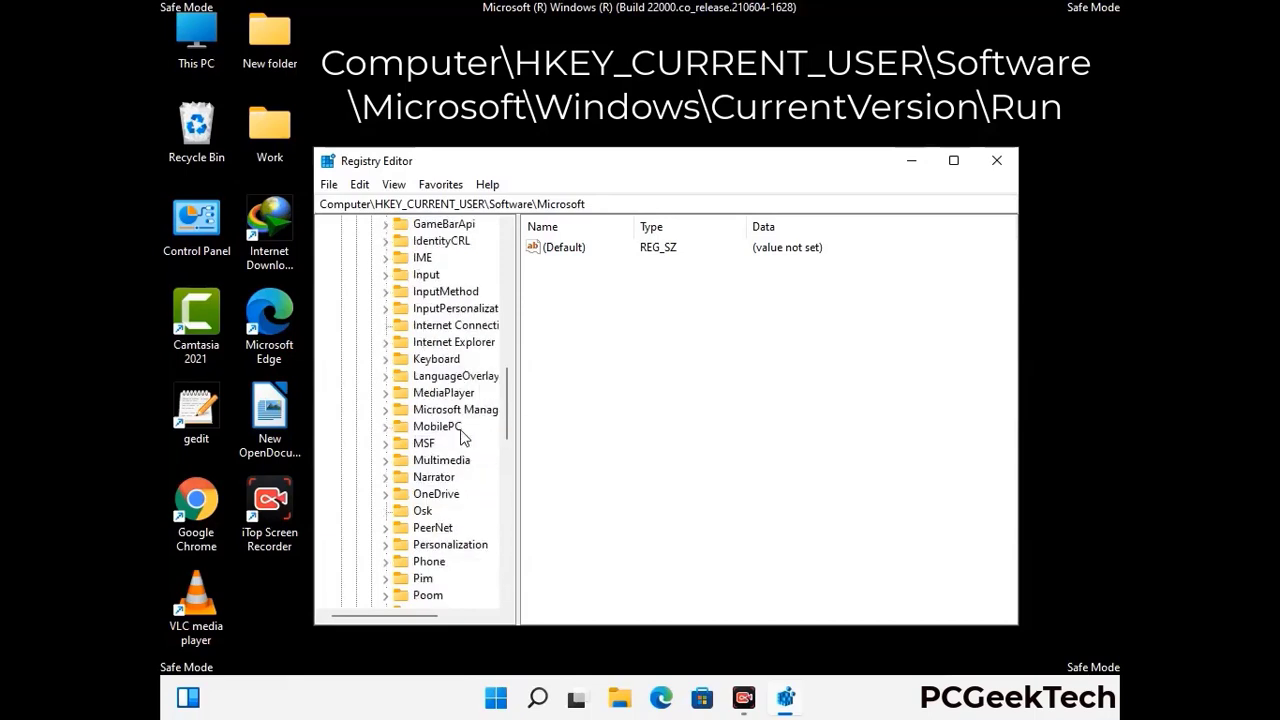
scroll(462, 436, "down", 7)
scroll(462, 436, "down", 3)
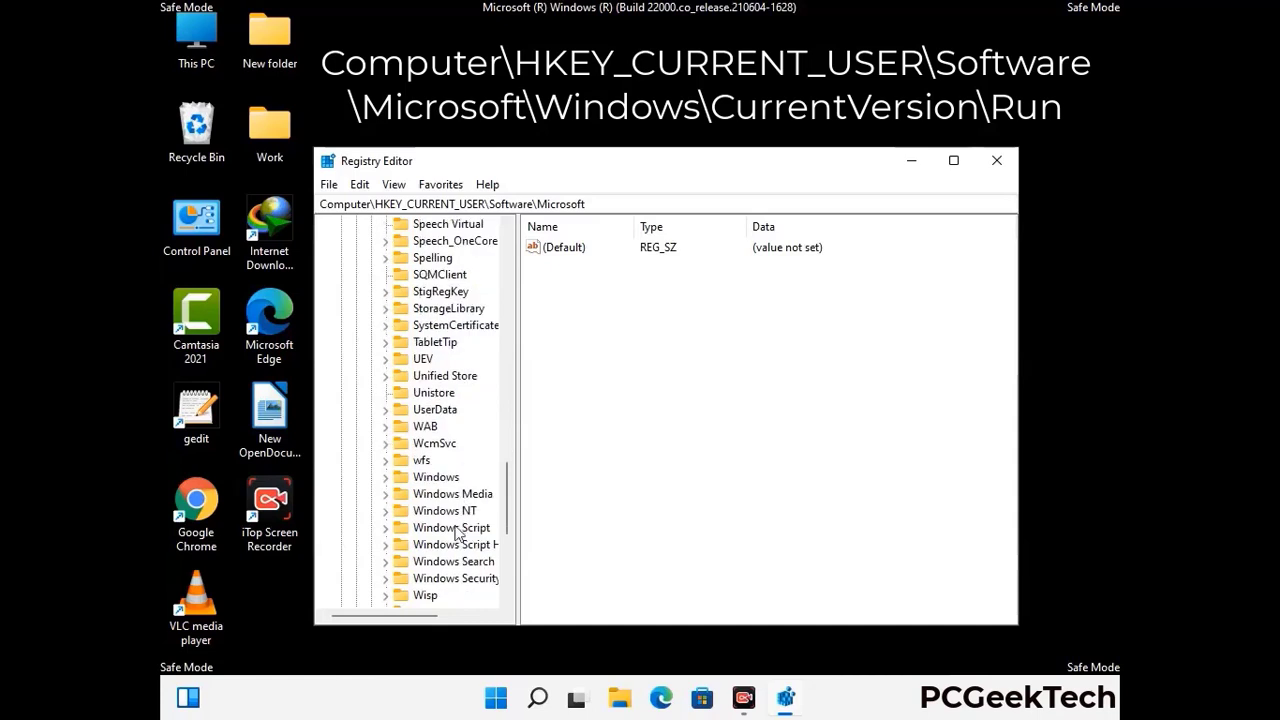
double_click(450, 478)
scroll(464, 468, "down", 1)
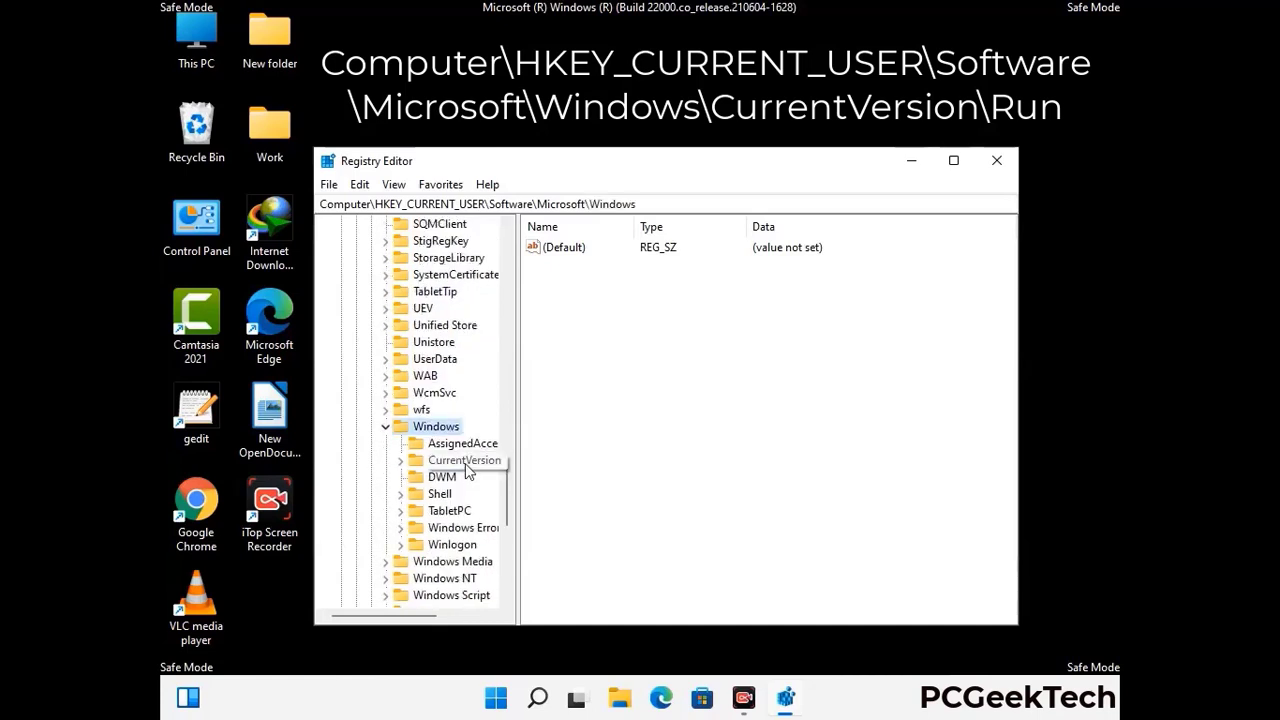
double_click(464, 462)
scroll(460, 440, "down", 5)
scroll(459, 434, "down", 1)
scroll(459, 434, "down", 3)
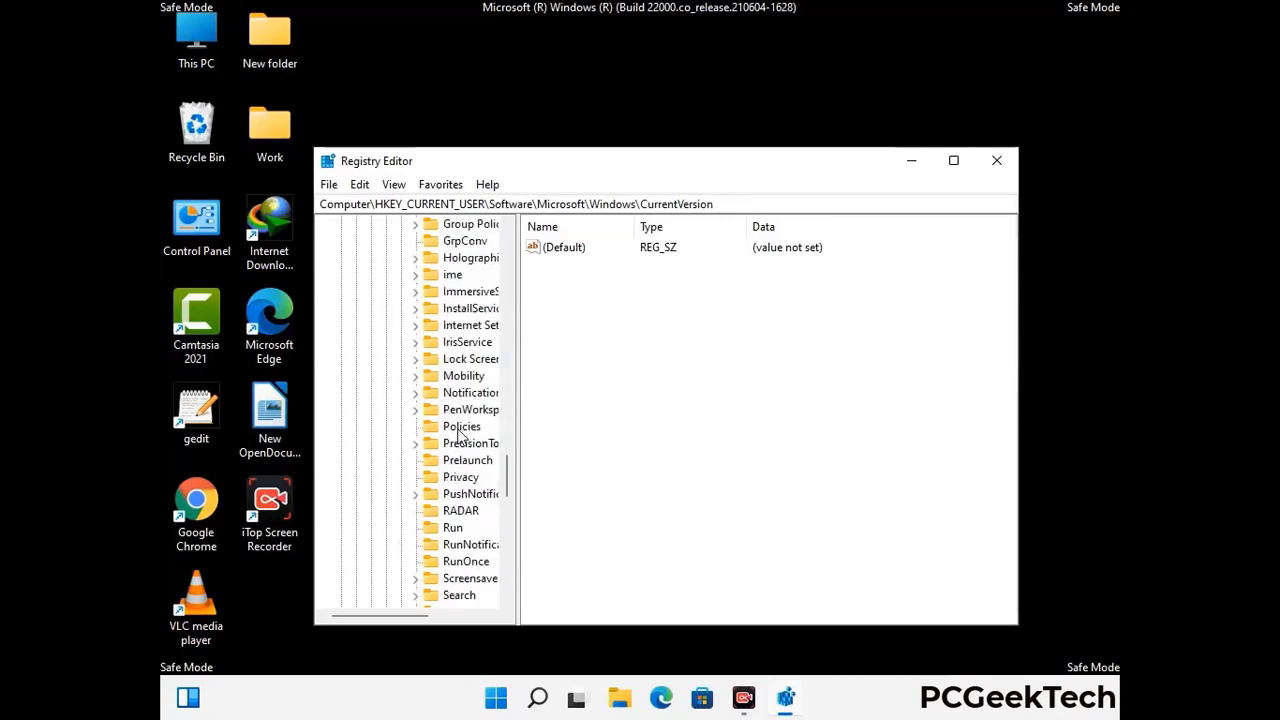
scroll(459, 434, "down", 1)
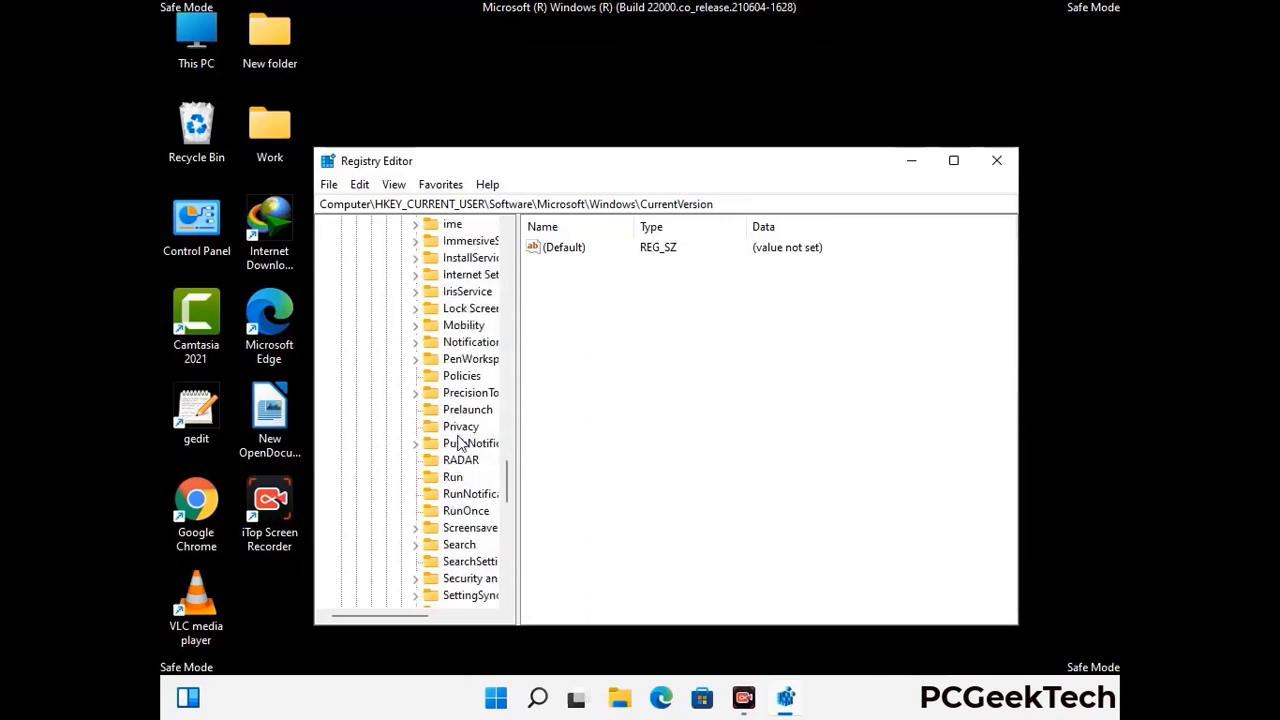
- Delete the ScreenRec startup value from the CurrentVersion Run registry key
left_click(455, 479)
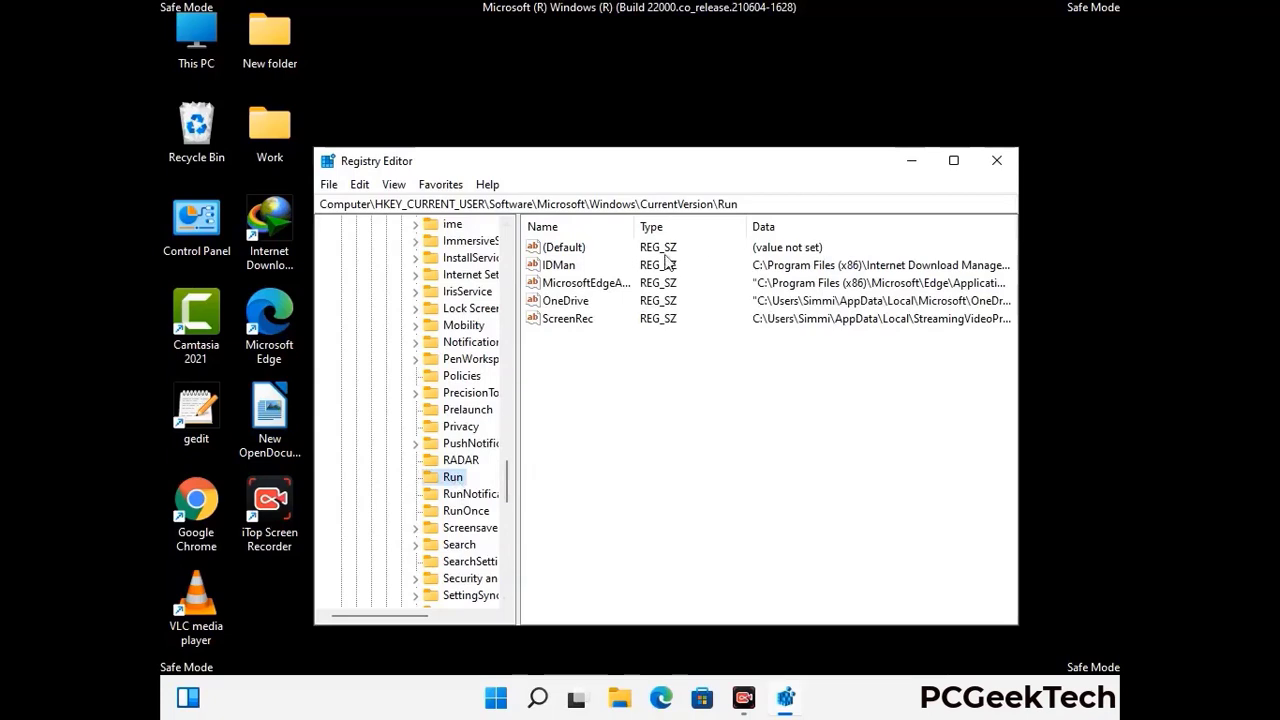
left_click(566, 322)
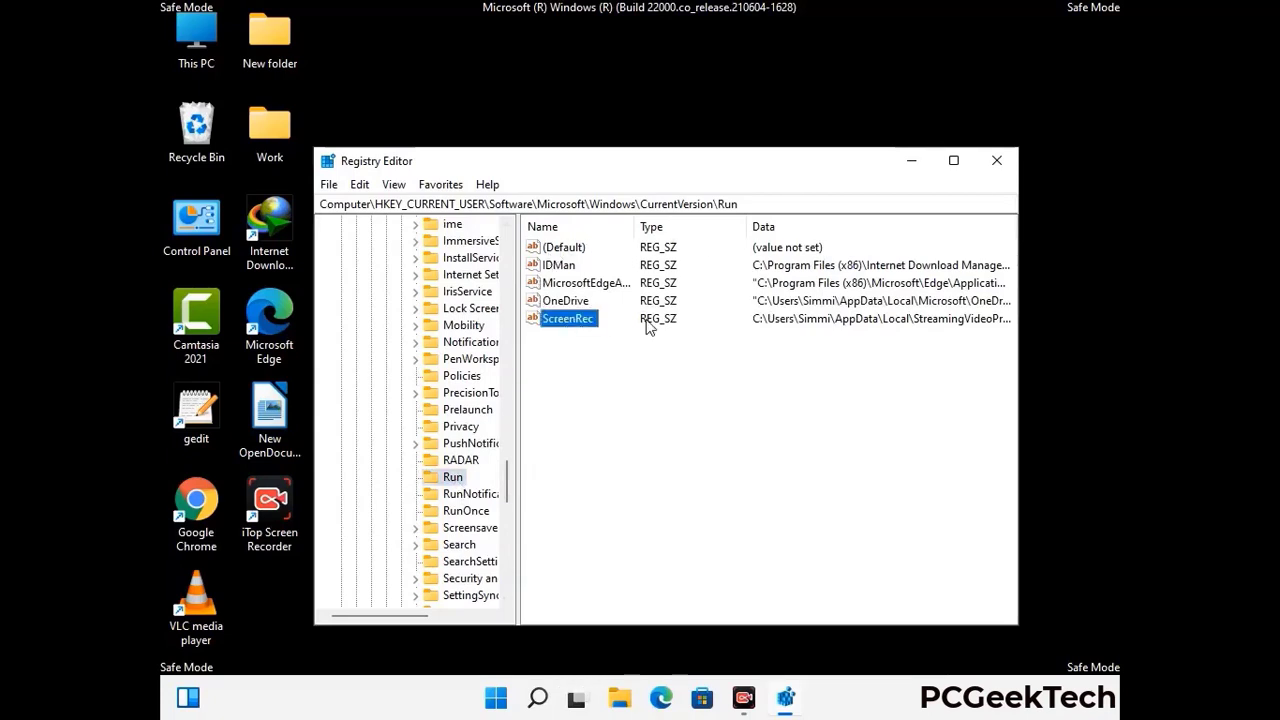
left_click(570, 322)
key("Escape")
right_click(578, 327)
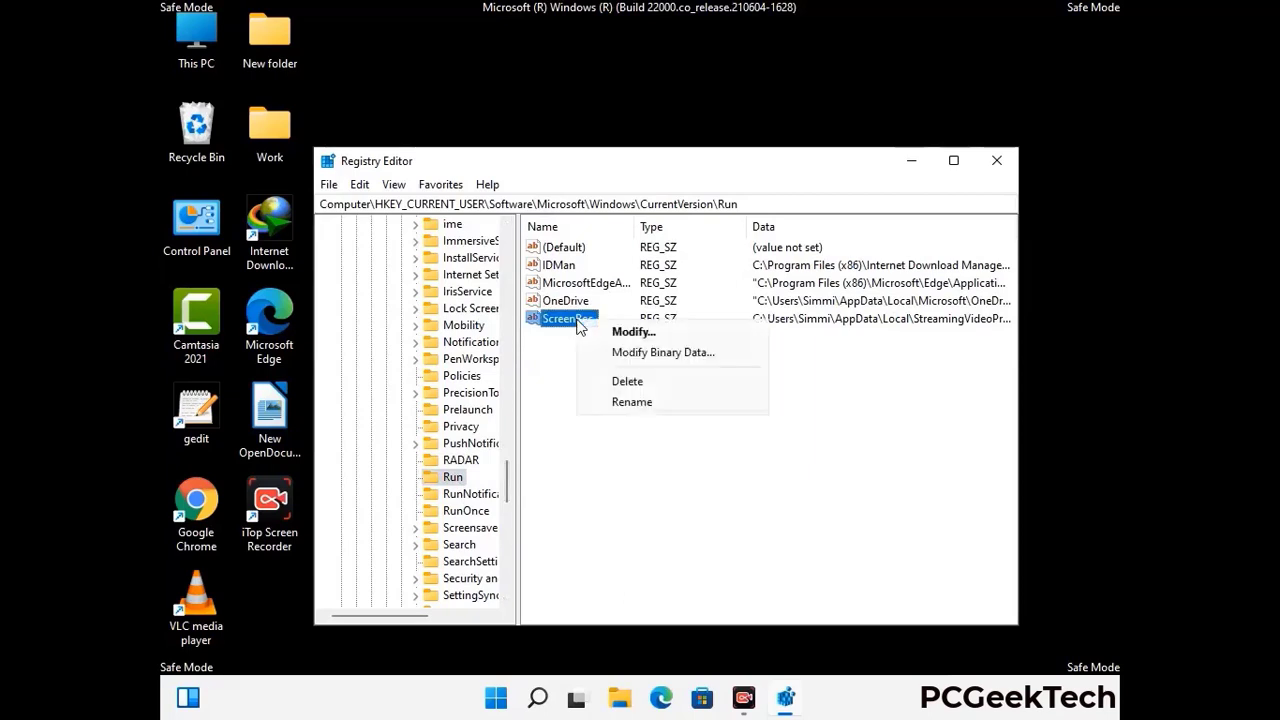
left_click(613, 380)
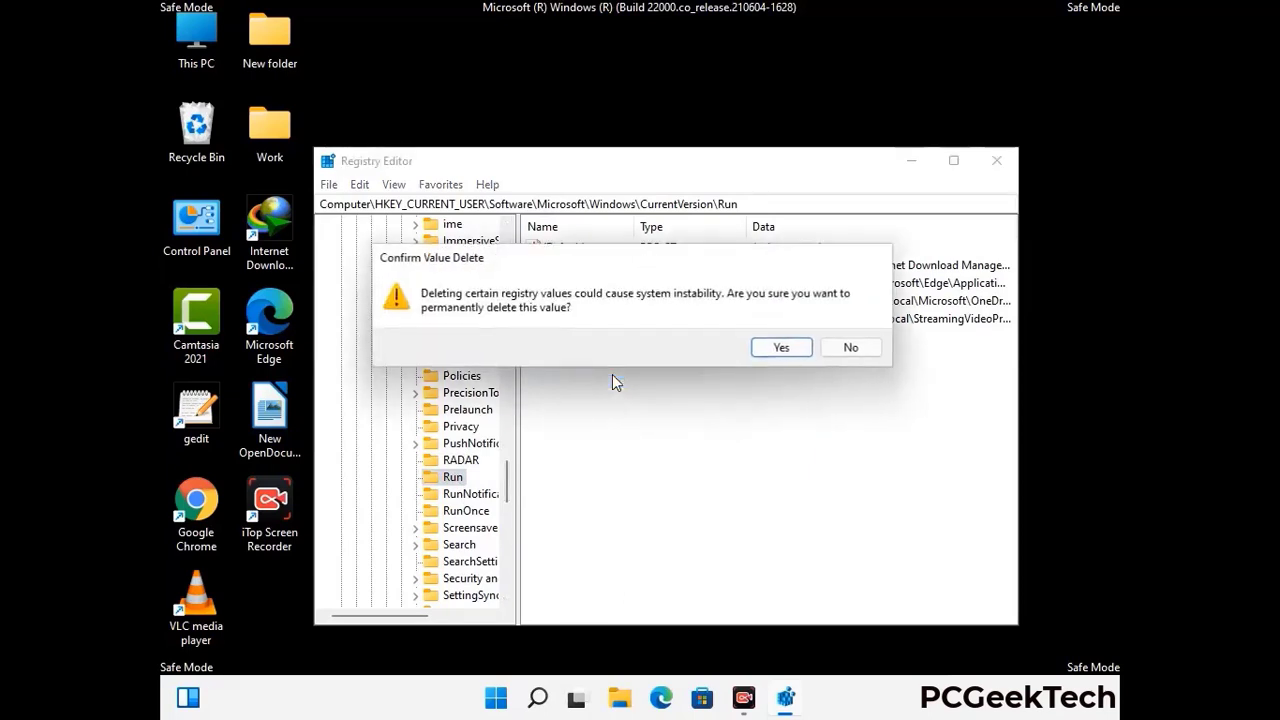
left_click(799, 353)
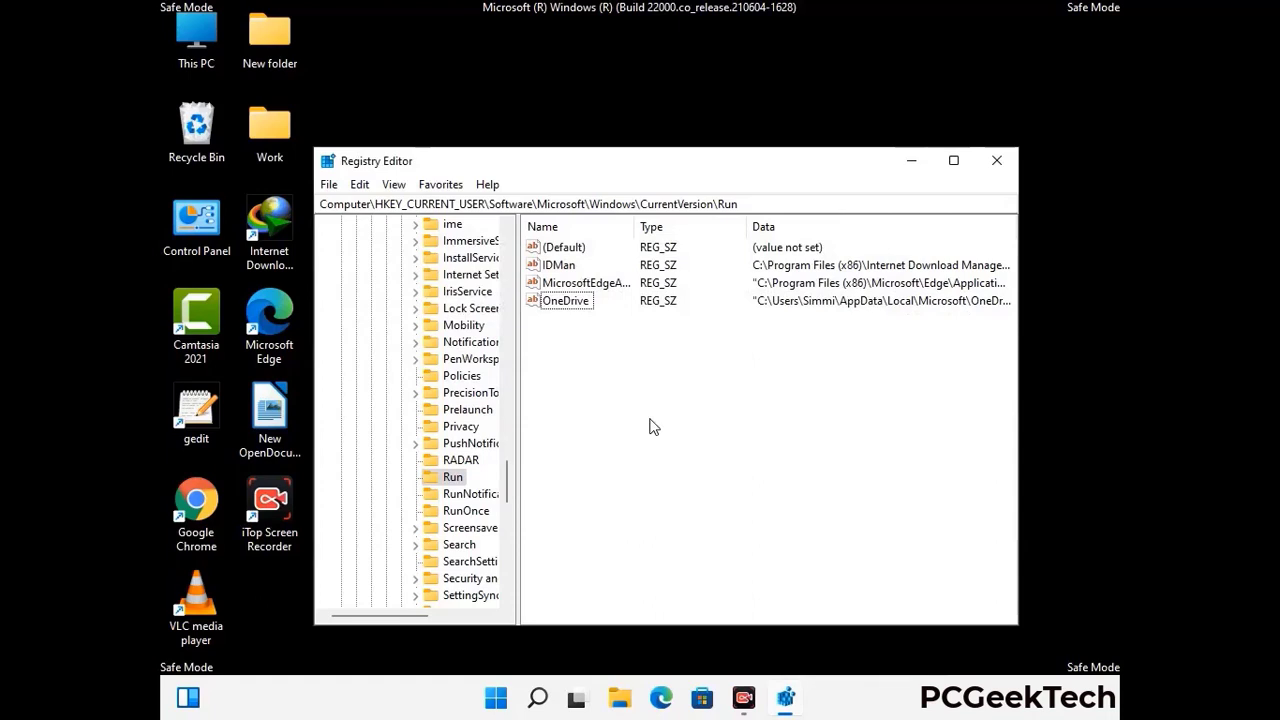
- Start a registry search for 'Virus Nam', cancel it, and close Registry Editor
key("ctrl+f")
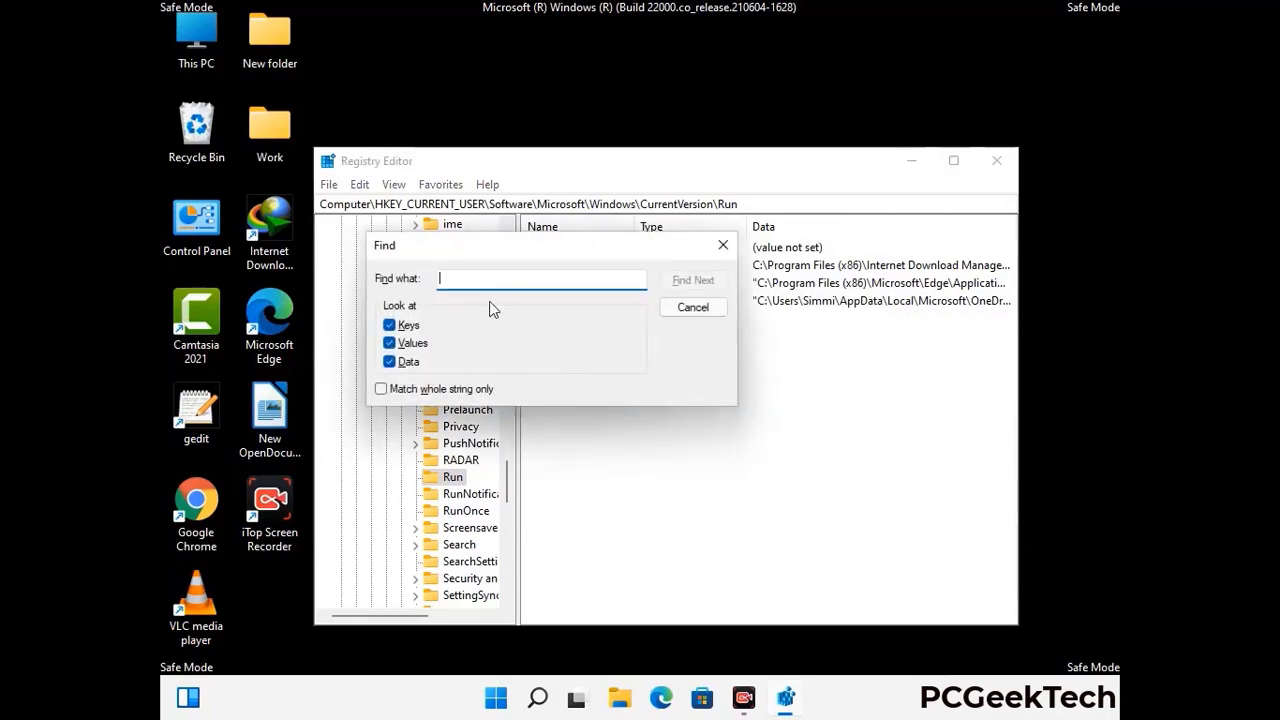
type("Virus Name")
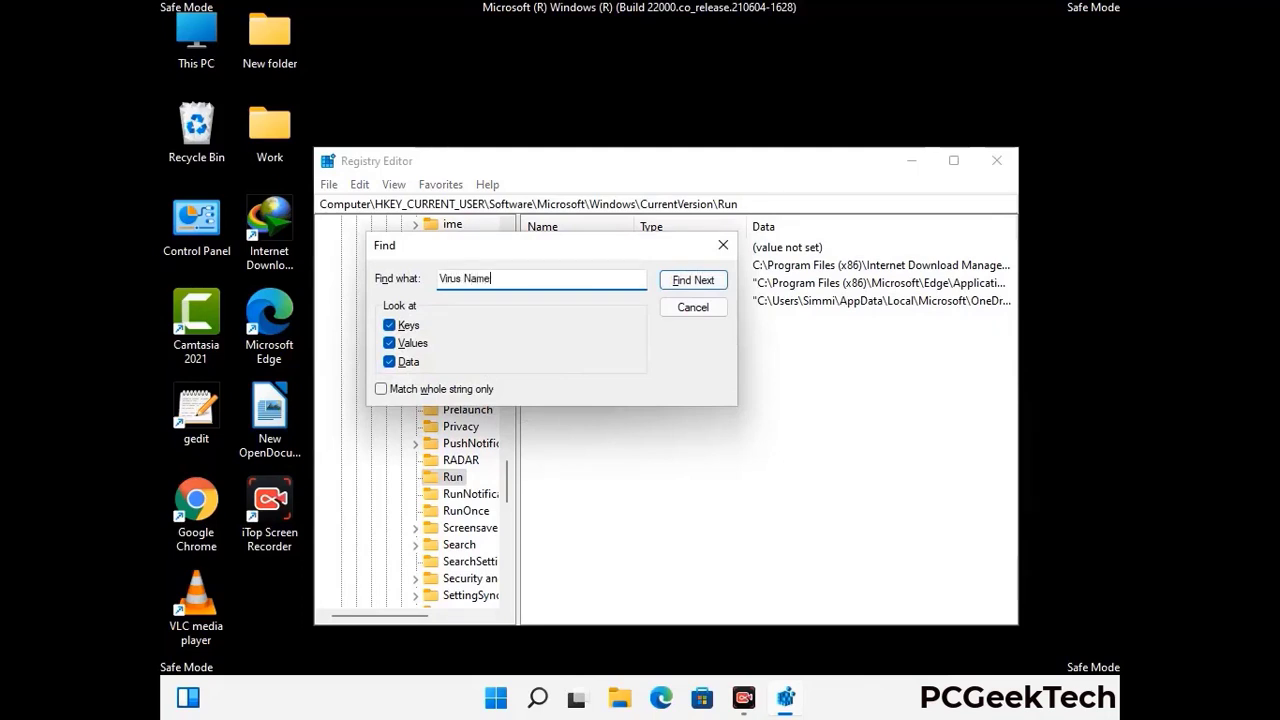
left_click(679, 285)
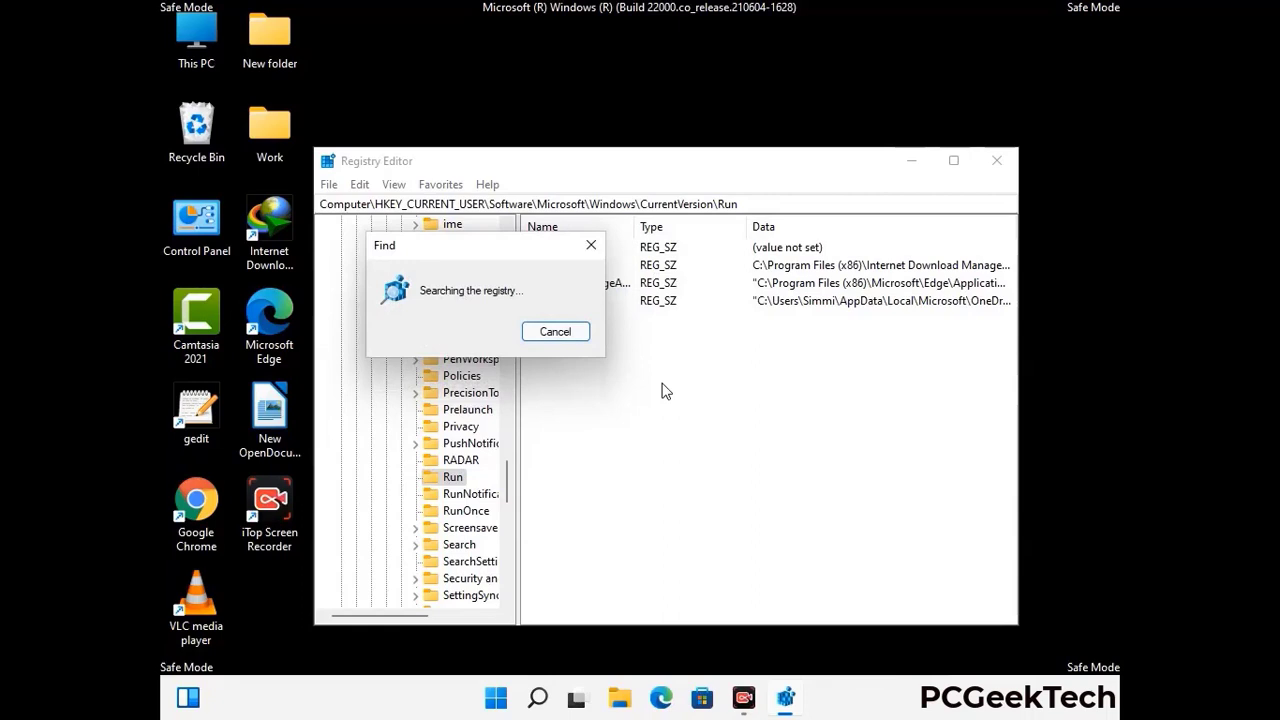
left_click(593, 247)
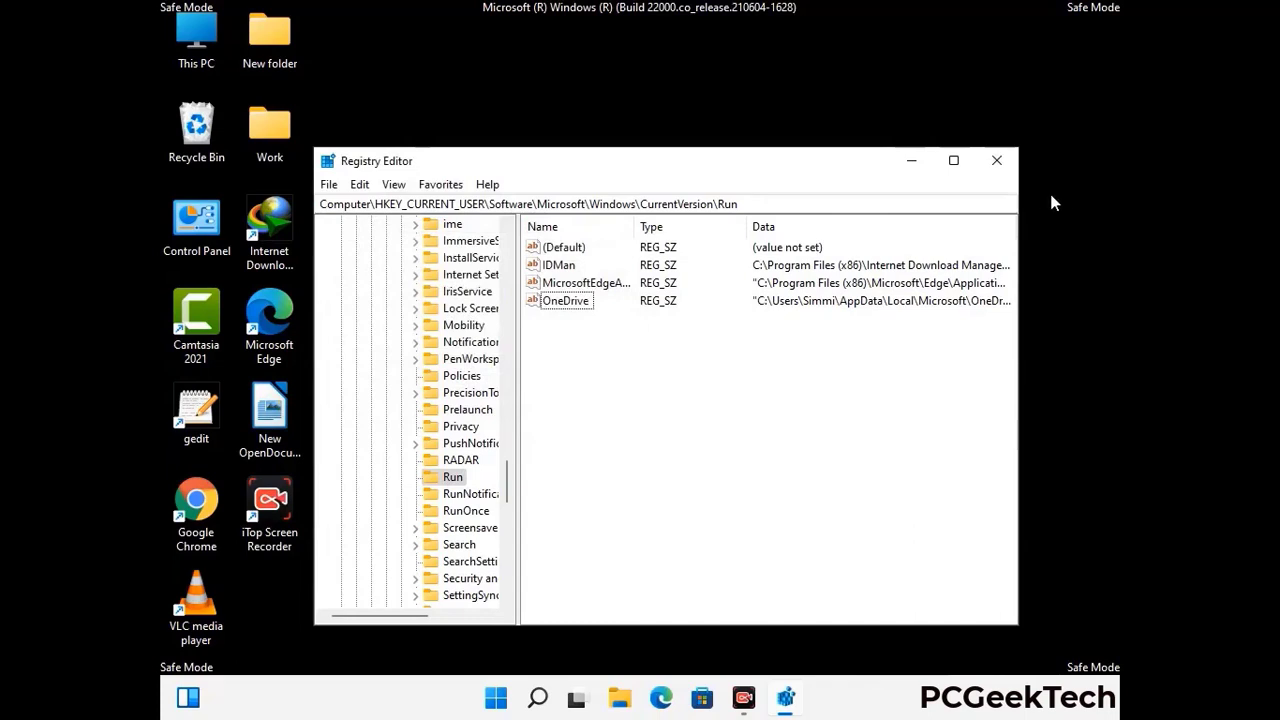
left_click(997, 162)
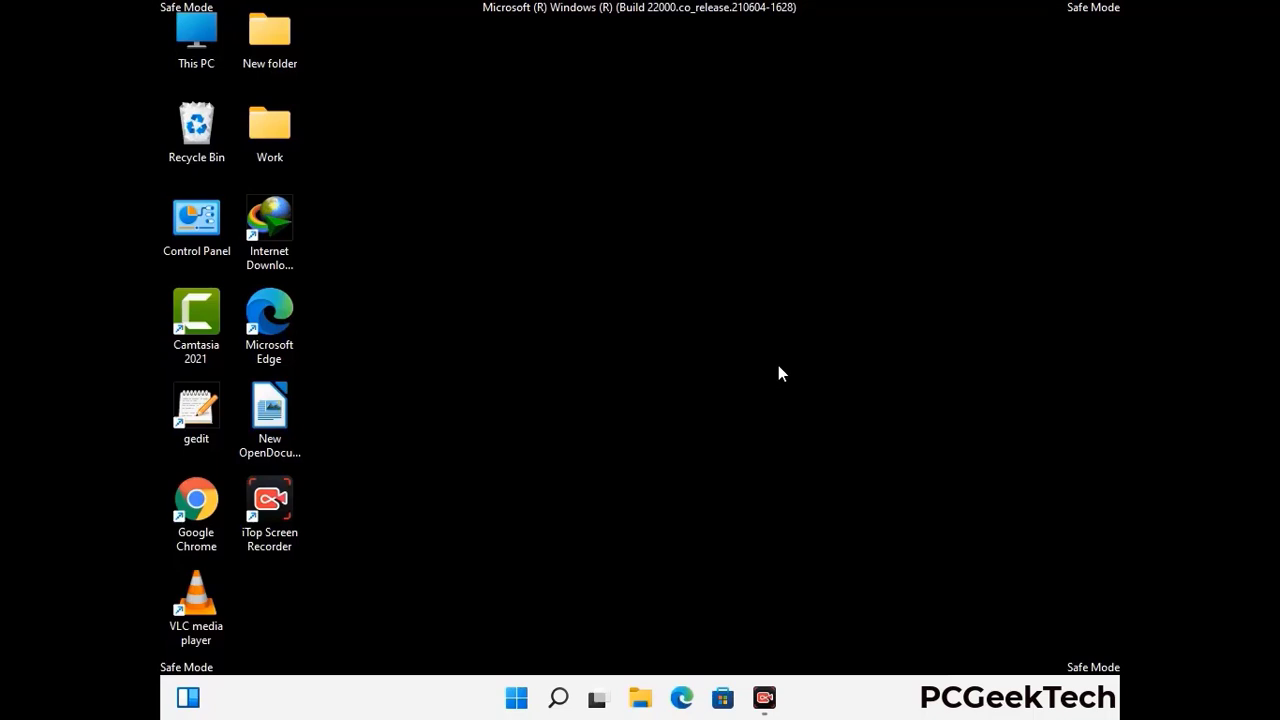
- Launch msconfig from the Run box and untick Safe boot on the Boot tab
key("super+r")
left_click_drag(372, 464, 655, 197)
type("ms")
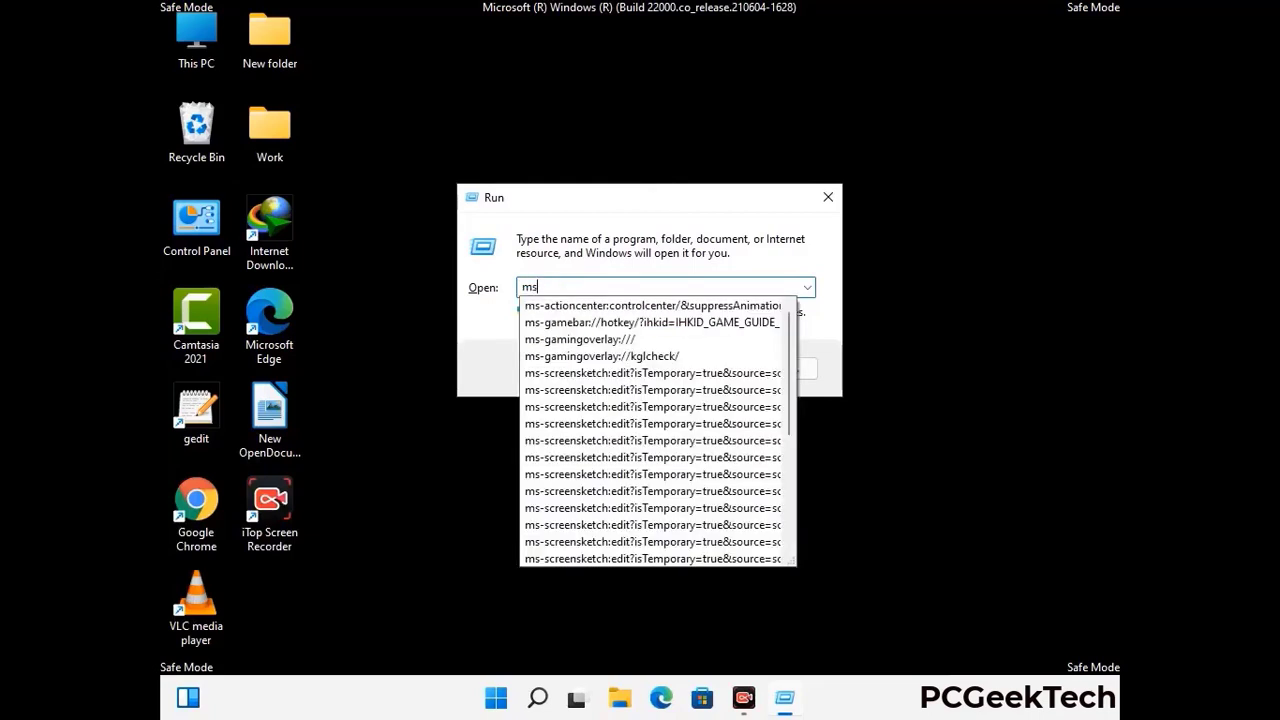
type("config")
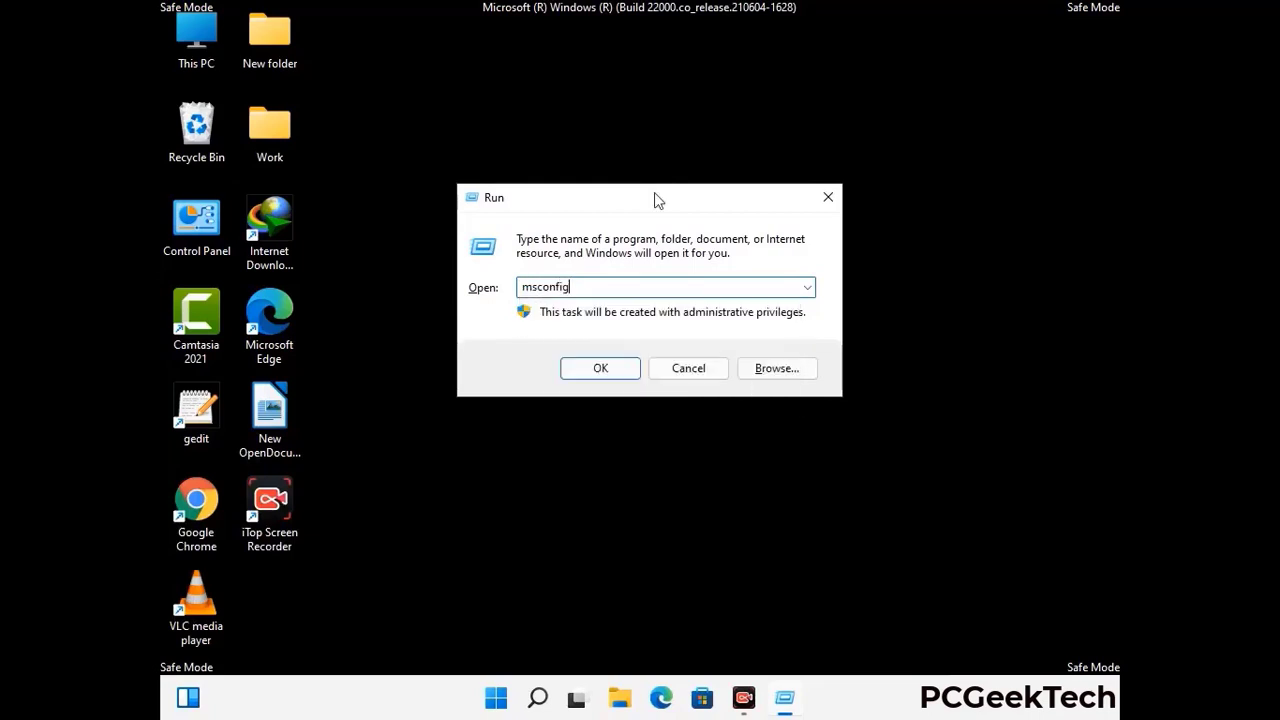
left_click(591, 366)
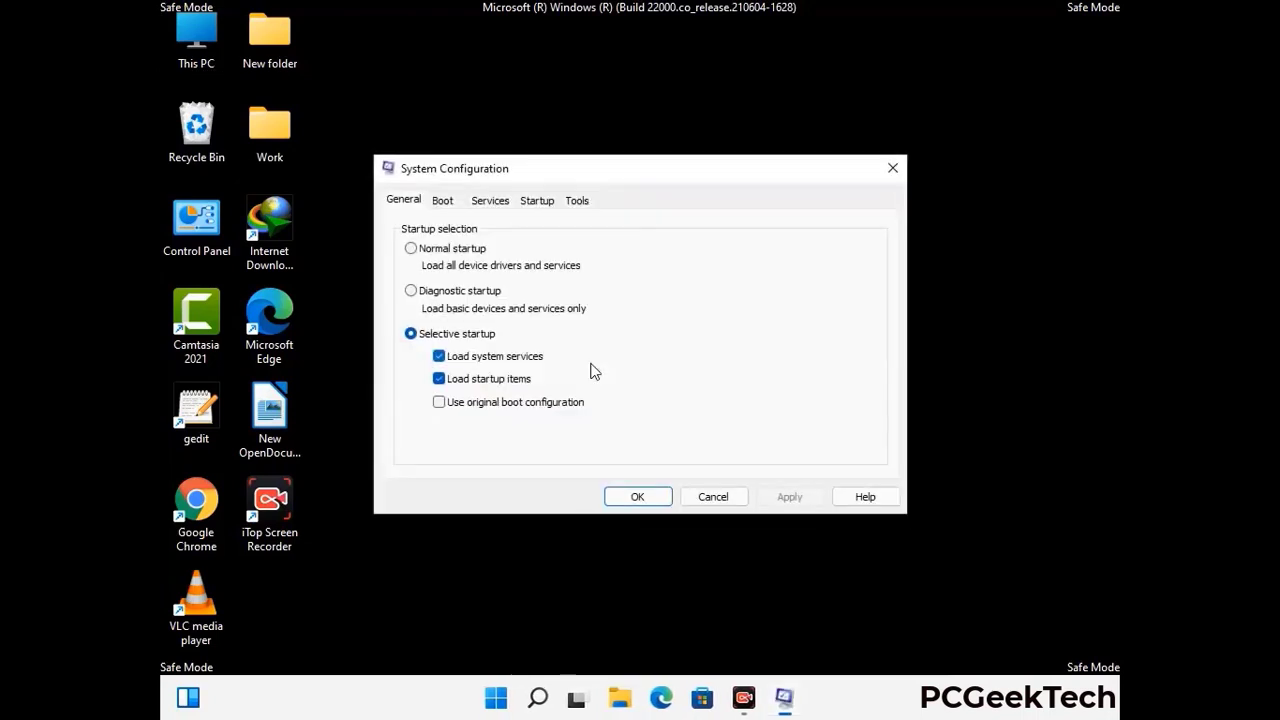
left_click(442, 201)
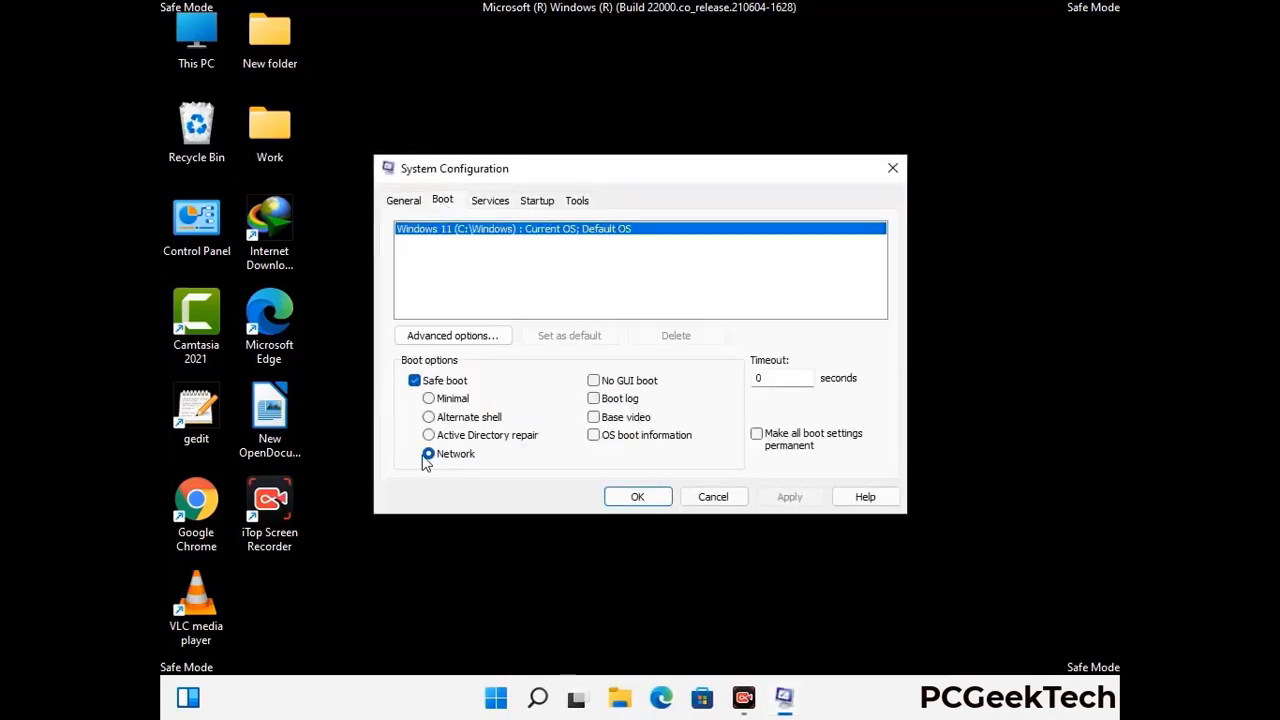
left_click(414, 381)
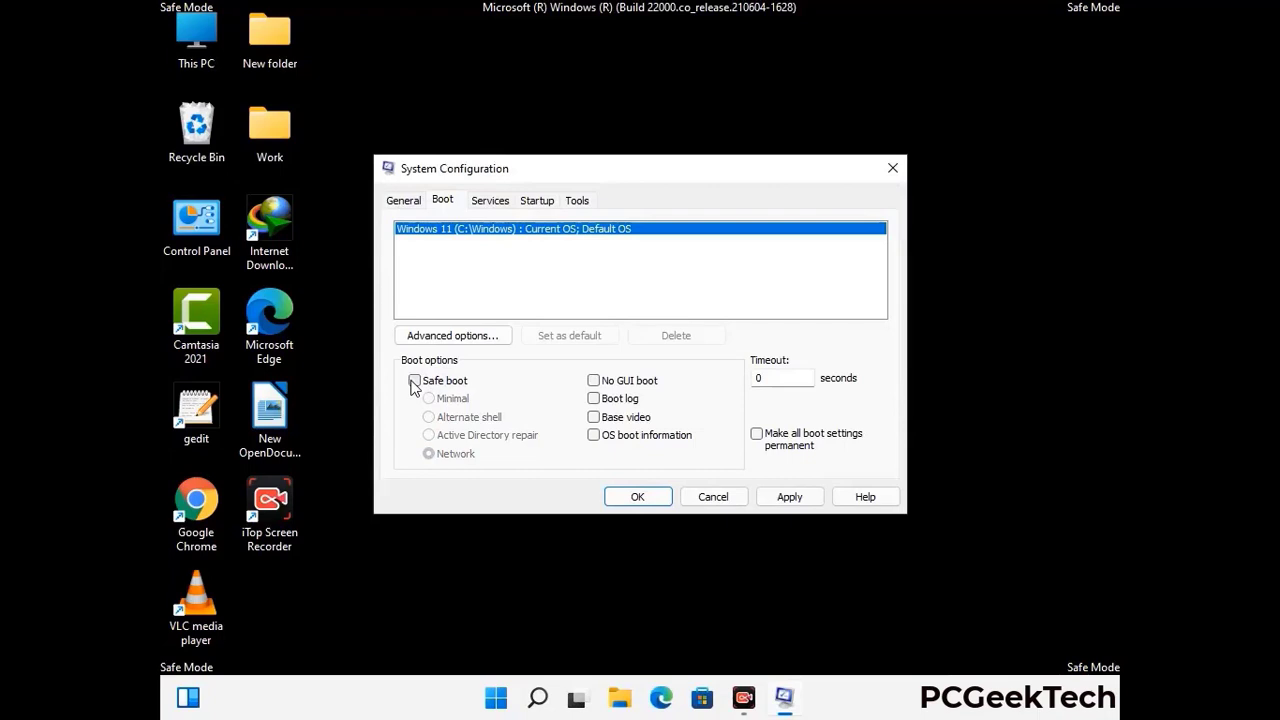